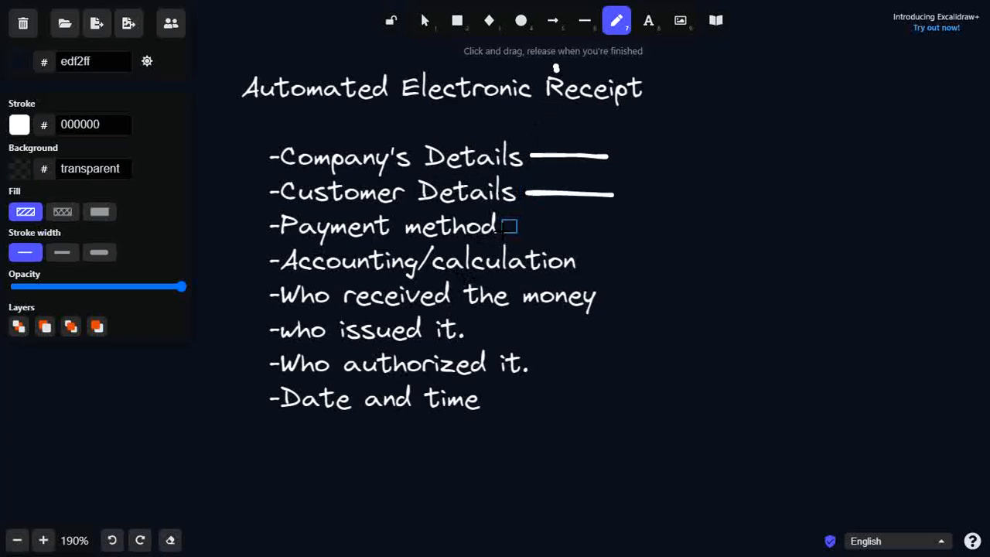
- Draw freehand lines after the six remaining items, Payment method through Date and time, then return to Excel
left_click_drag(507, 227, 593, 226)
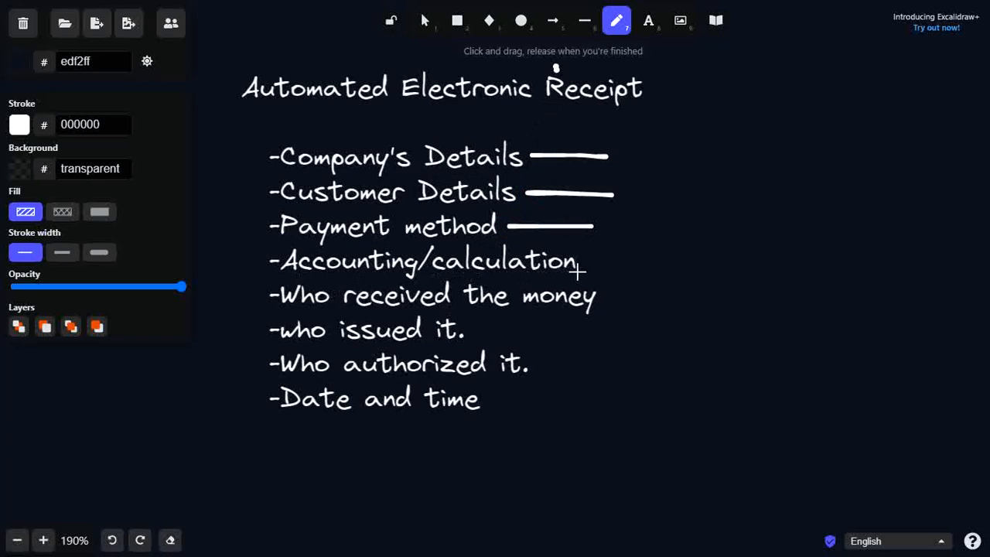
left_click_drag(588, 265, 697, 268)
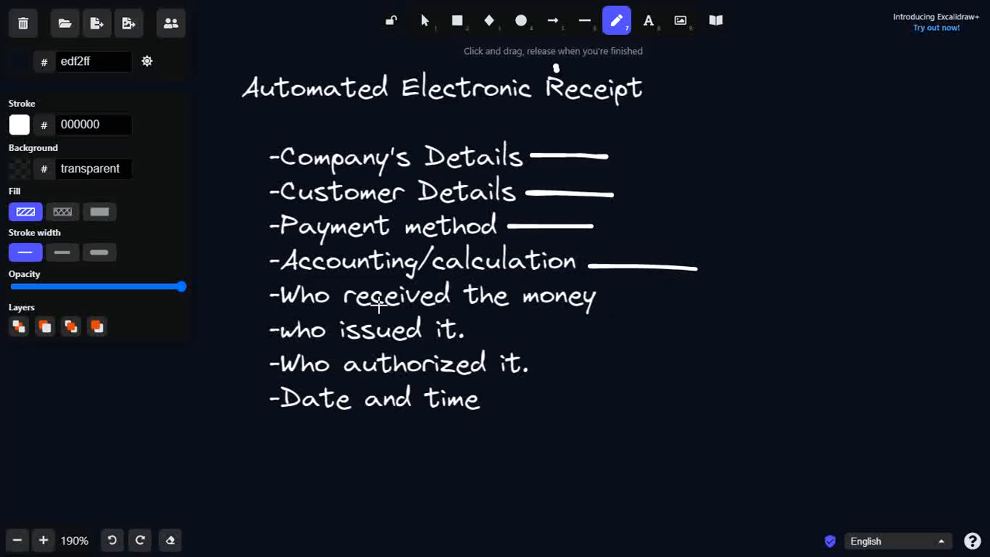
left_click_drag(611, 303, 681, 307)
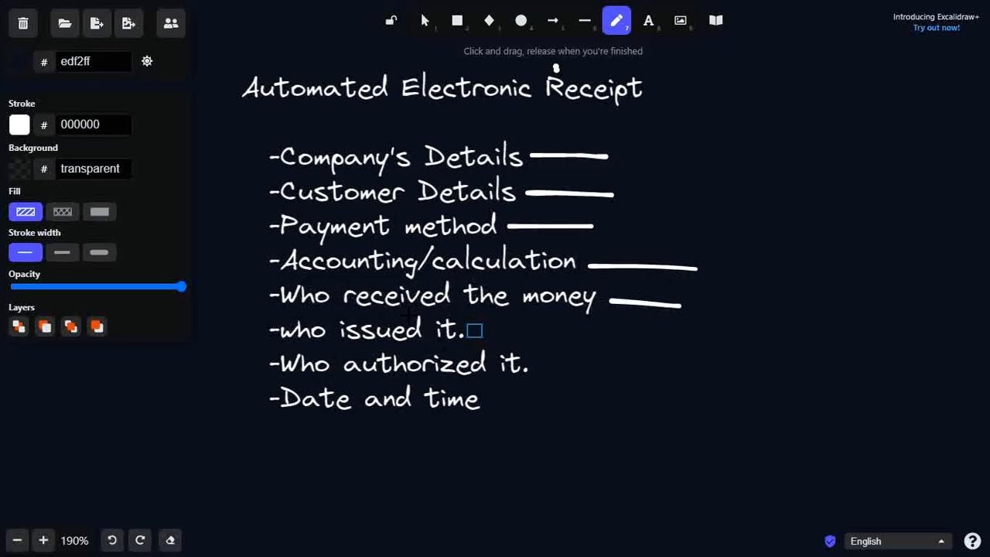
left_click_drag(472, 331, 574, 330)
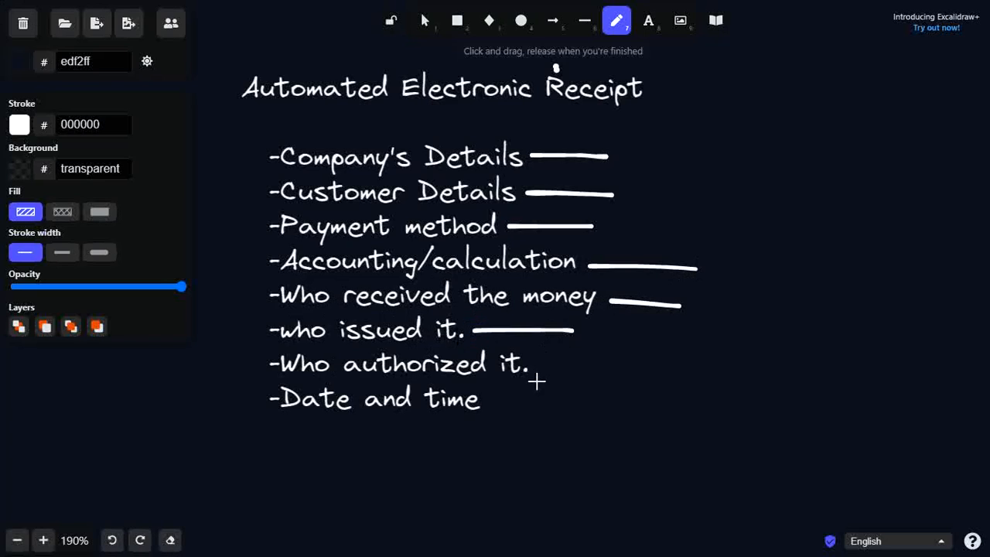
left_click_drag(535, 361, 625, 361)
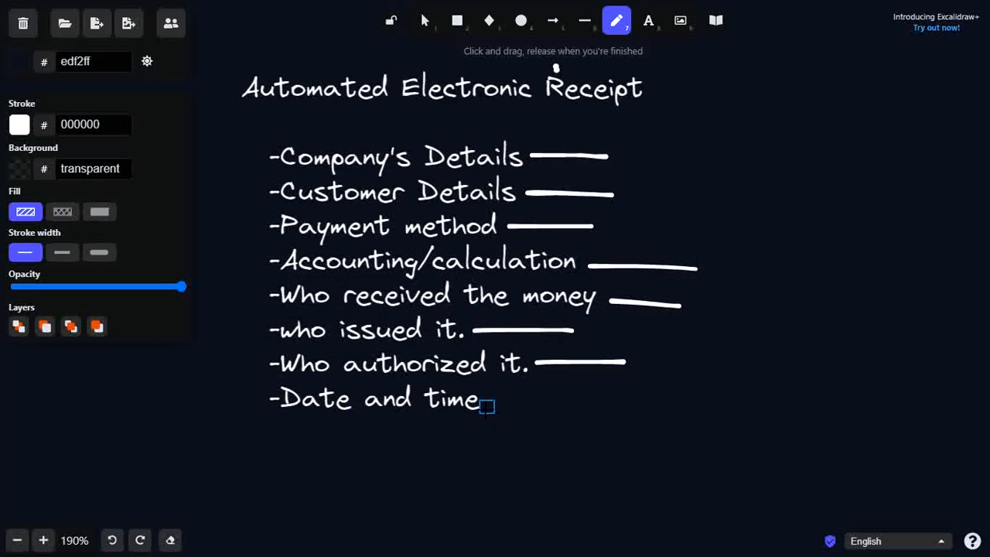
left_click_drag(486, 406, 542, 405)
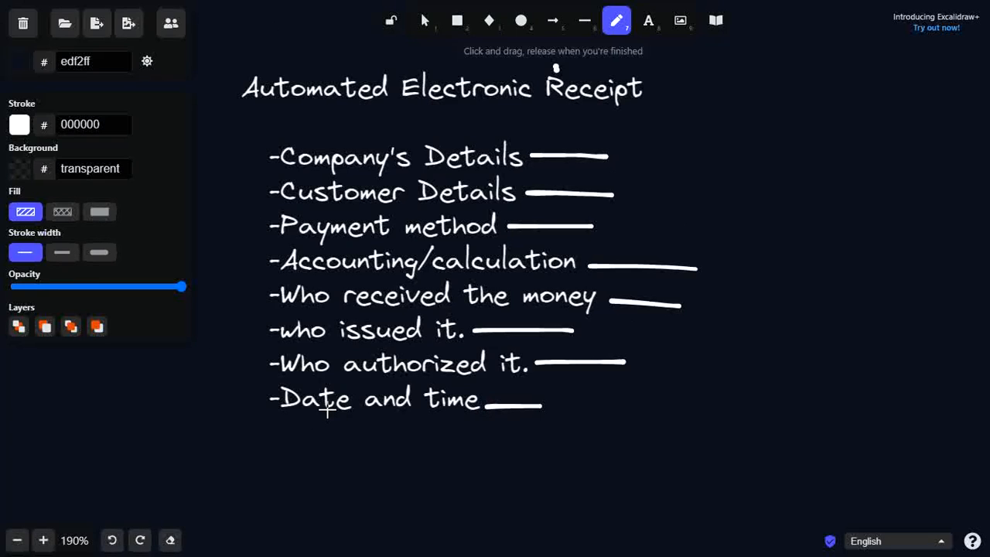
key("alt+Tab")
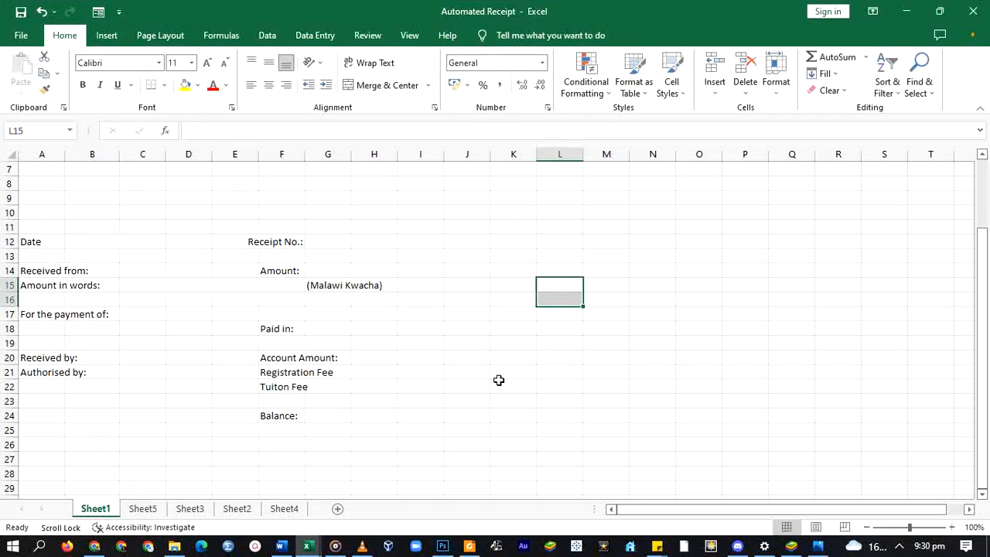
left_click(44, 241)
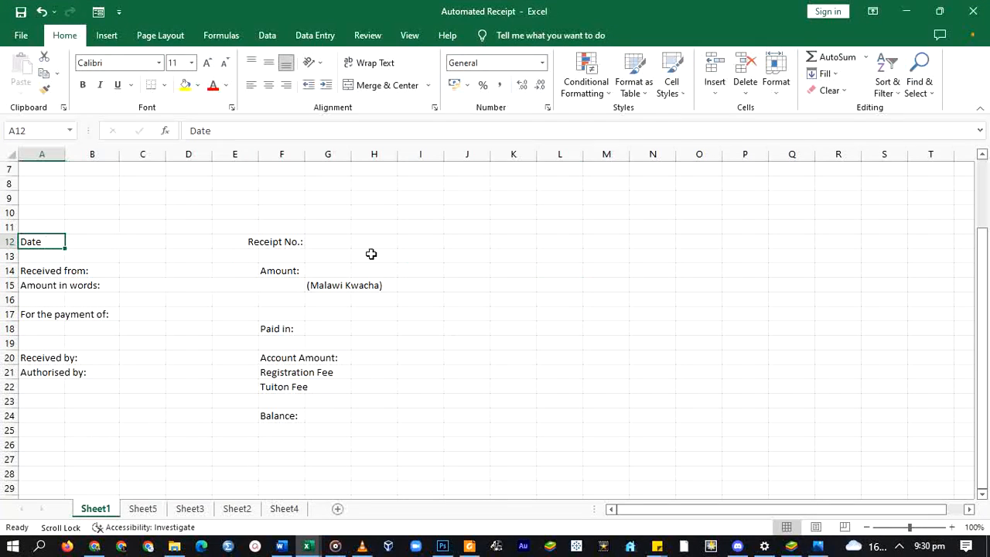
left_click(273, 242)
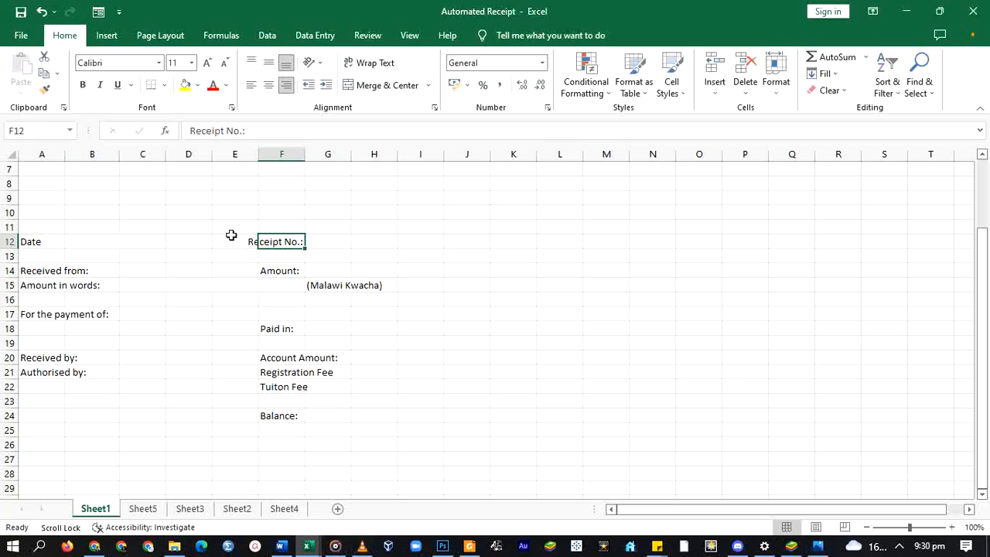
left_click(43, 273)
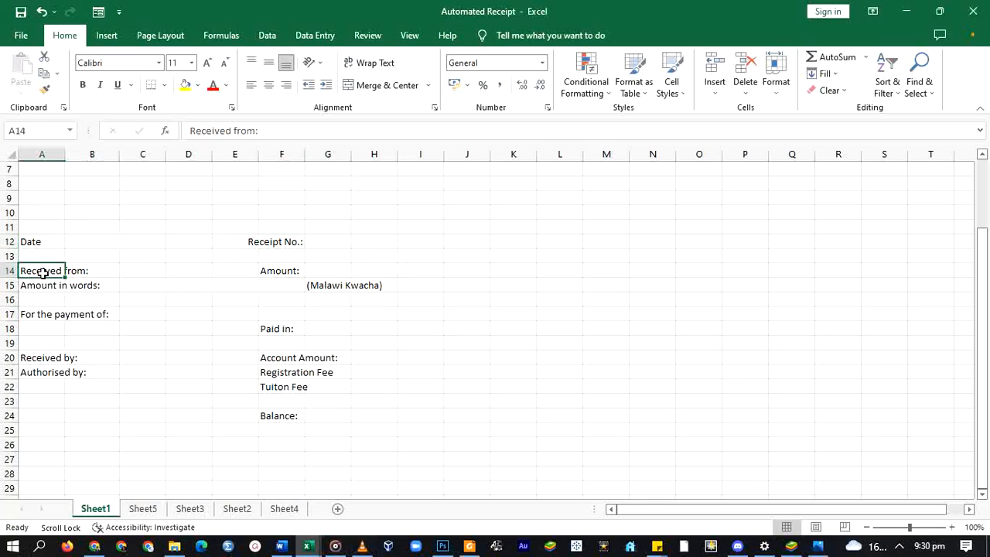
left_click(127, 270)
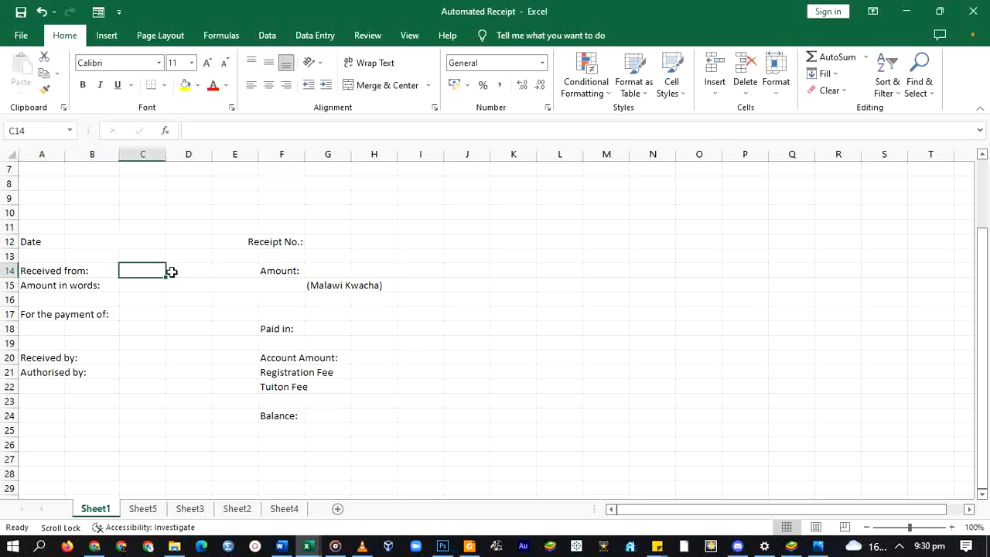
left_click_drag(171, 272, 219, 274)
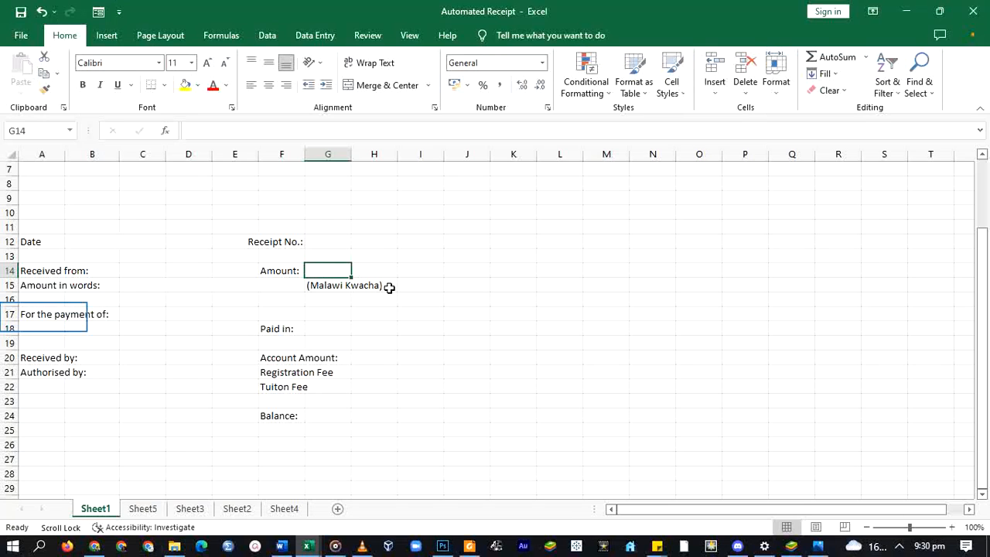
left_click(35, 316)
left_click(105, 313)
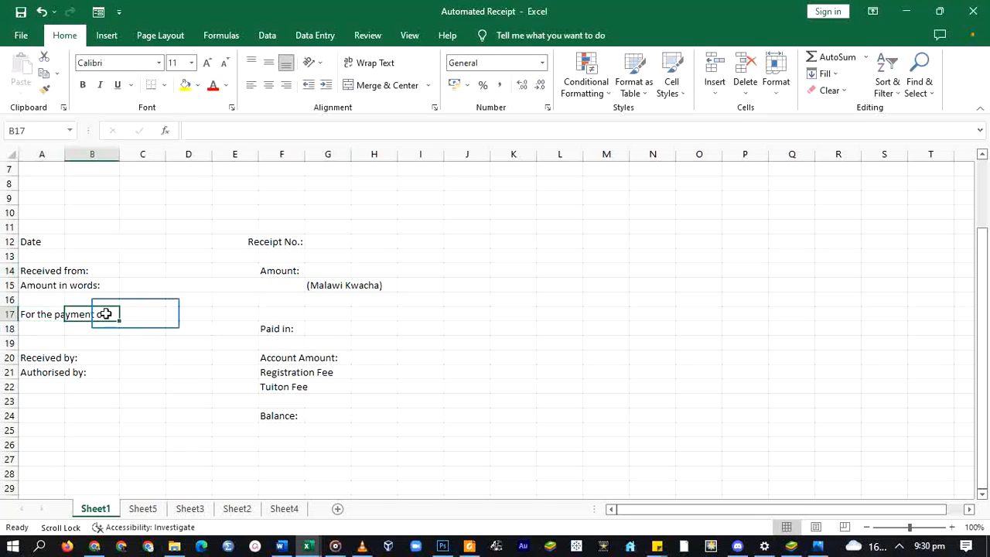
left_click_drag(137, 313, 308, 315)
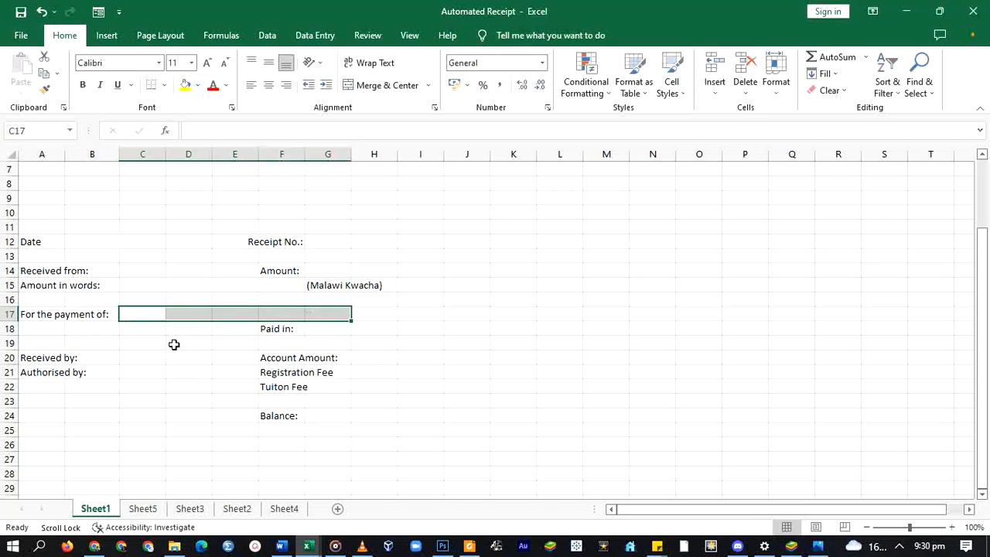
left_click(325, 329)
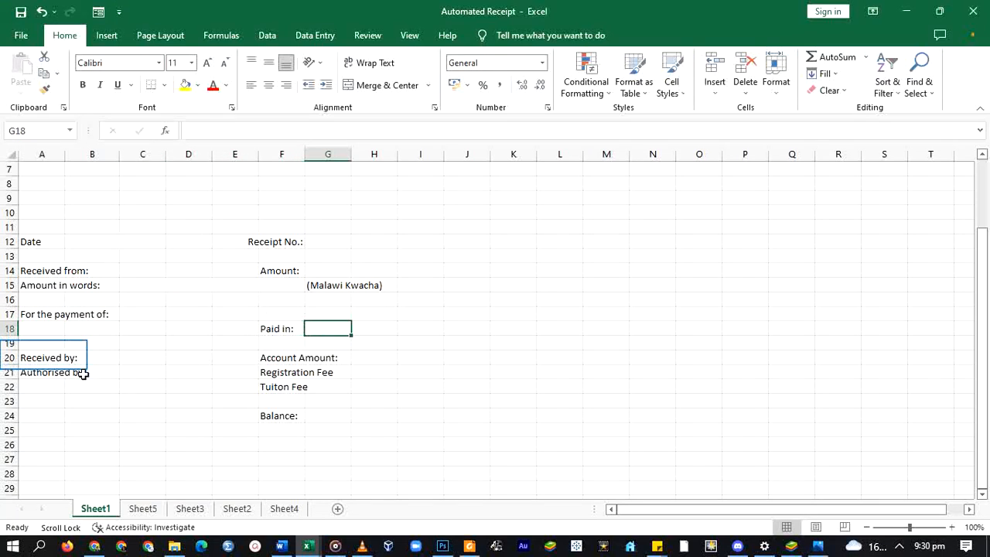
left_click(39, 357)
left_click(37, 376)
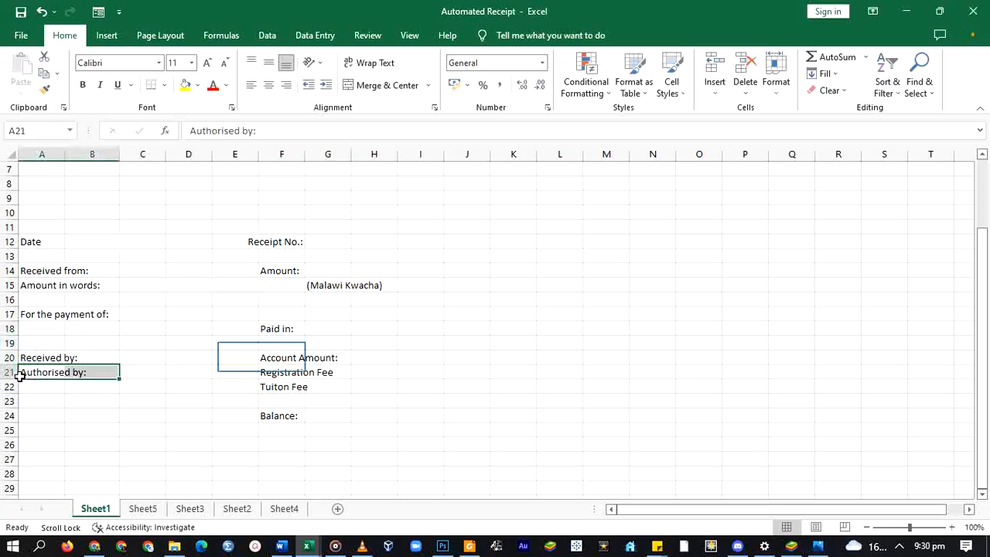
left_click_drag(254, 354, 402, 413)
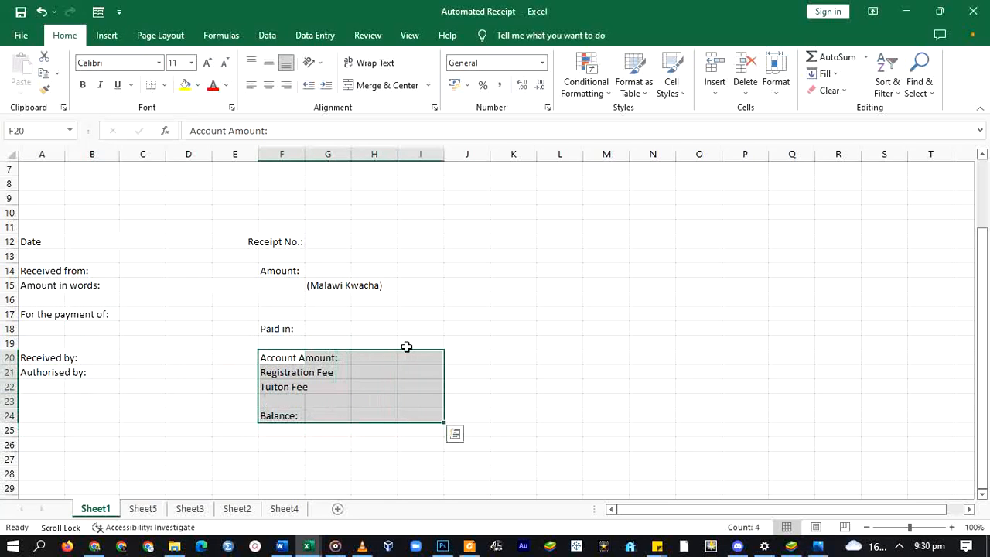
scroll(214, 260, "up", 2)
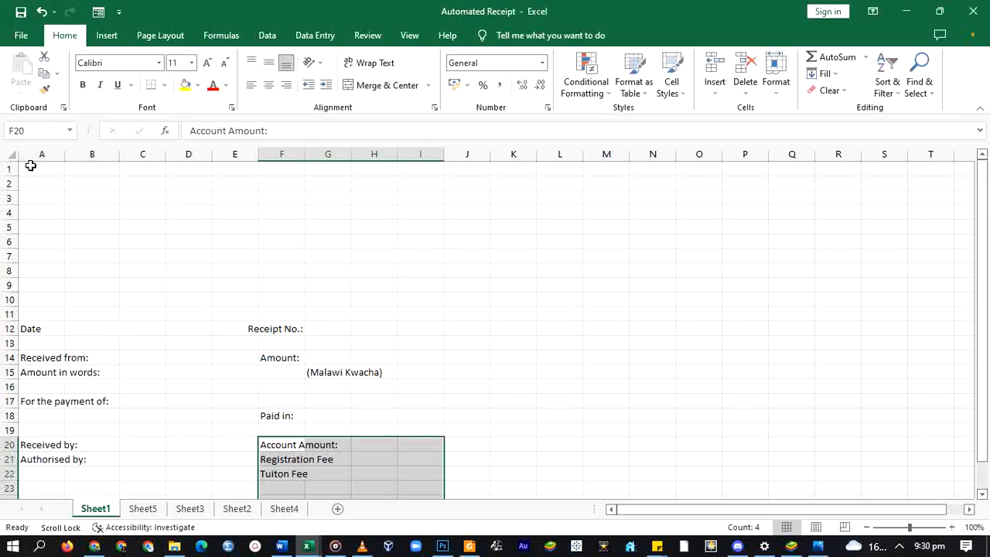
left_click_drag(31, 166, 374, 286)
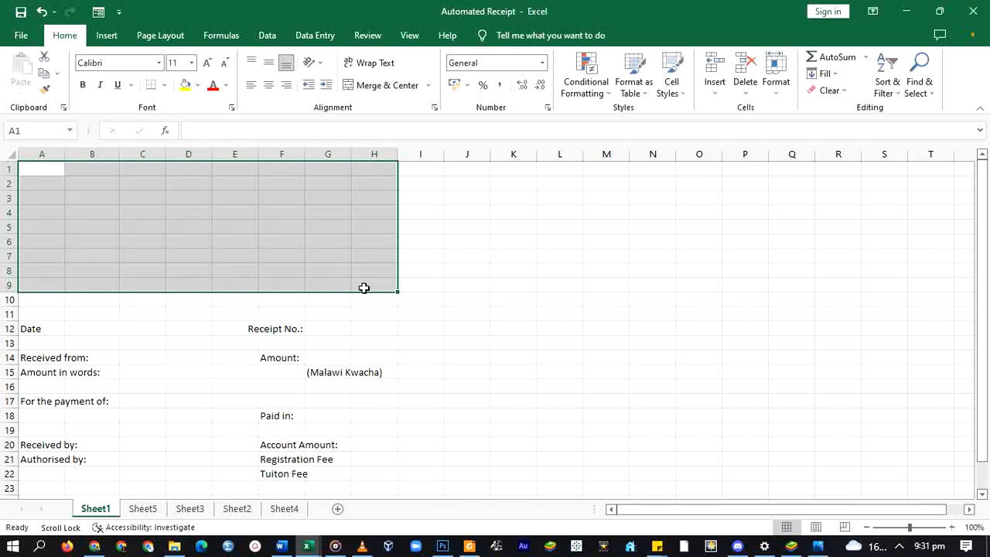
- Move the Receipt No.: label up to row 10
scroll(363, 288, "down", 2)
left_click(88, 243)
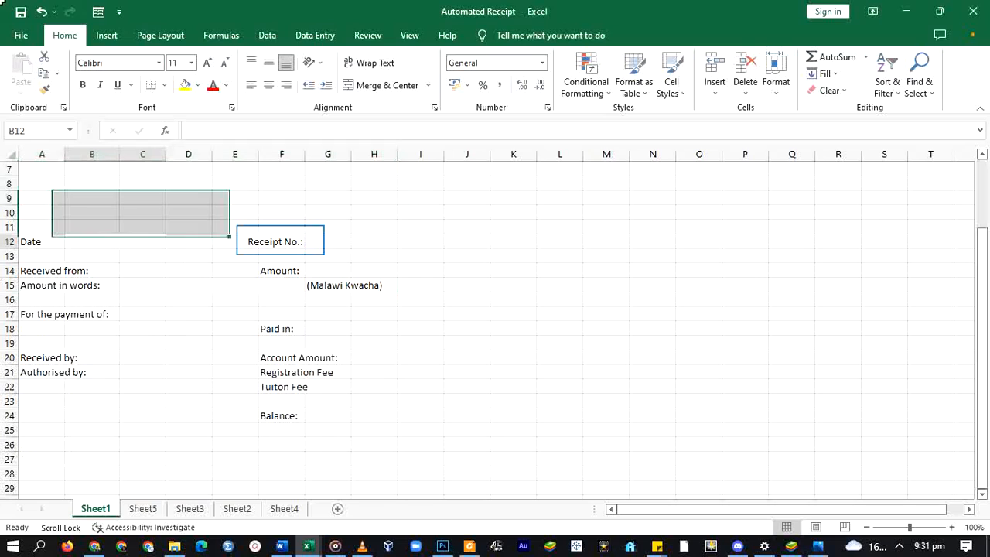
left_click(282, 238)
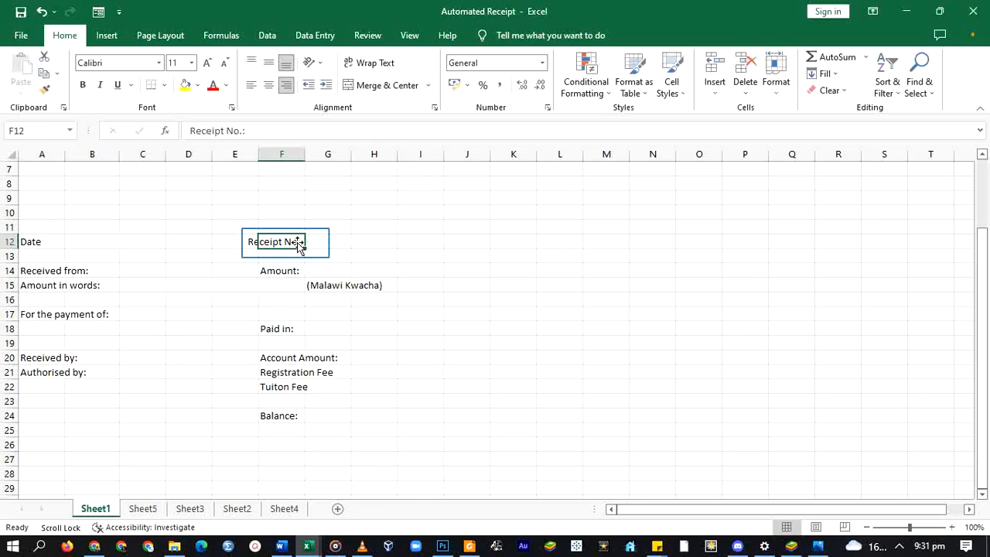
mouse_move(283, 234)
left_mouse_down()
mouse_move(292, 223)
mouse_move(280, 220)
left_mouse_up()
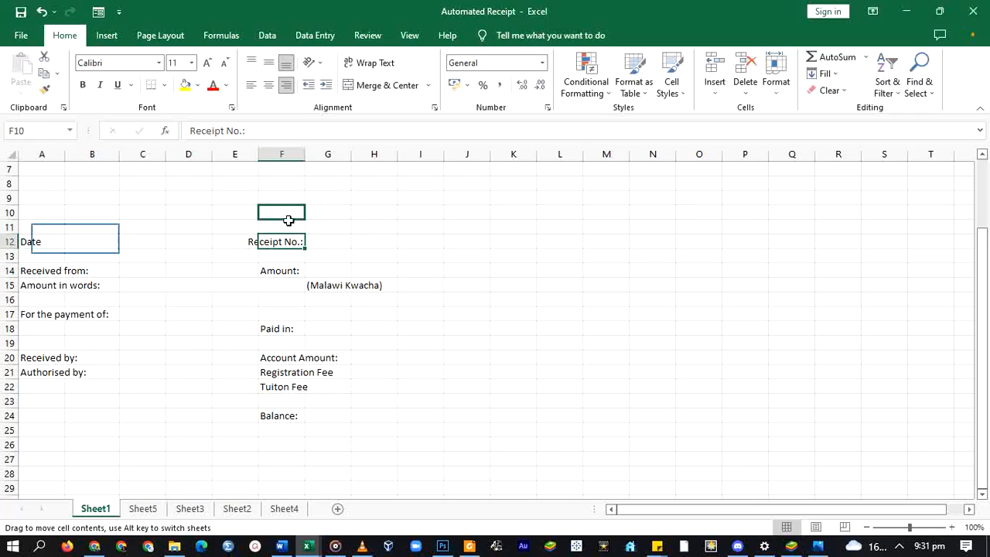
- Add a Time: label in cell E12
left_click(72, 242)
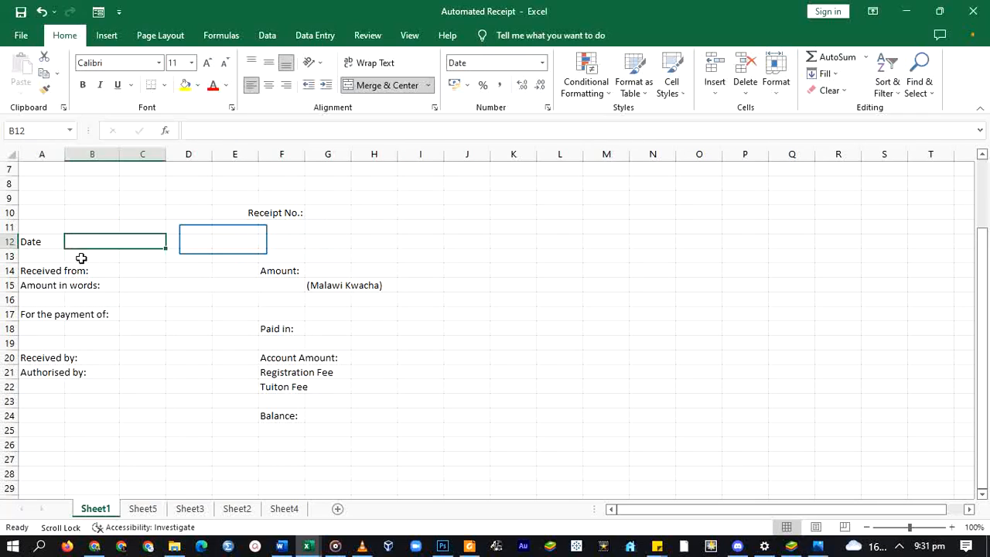
left_click(224, 240)
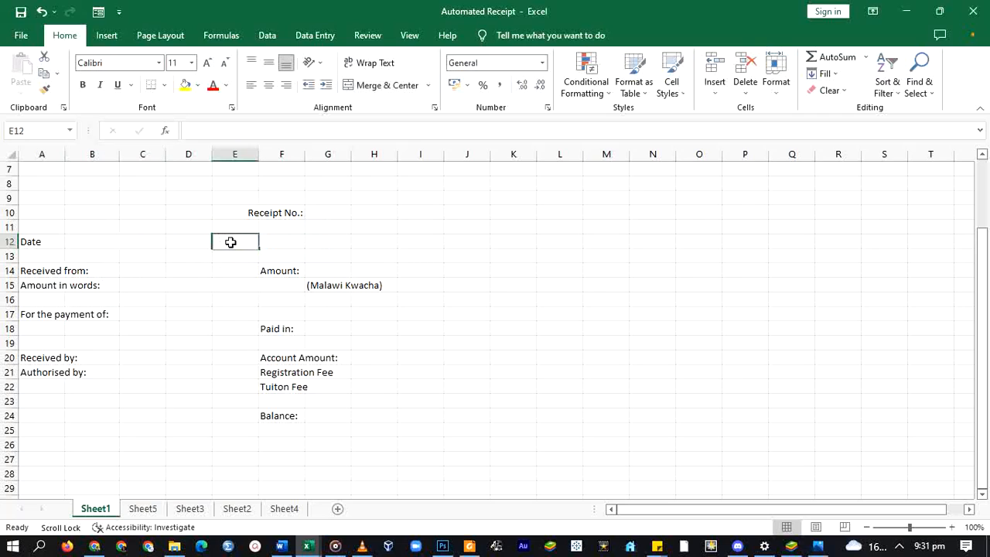
type("Time:")
key("ctrl+Return")
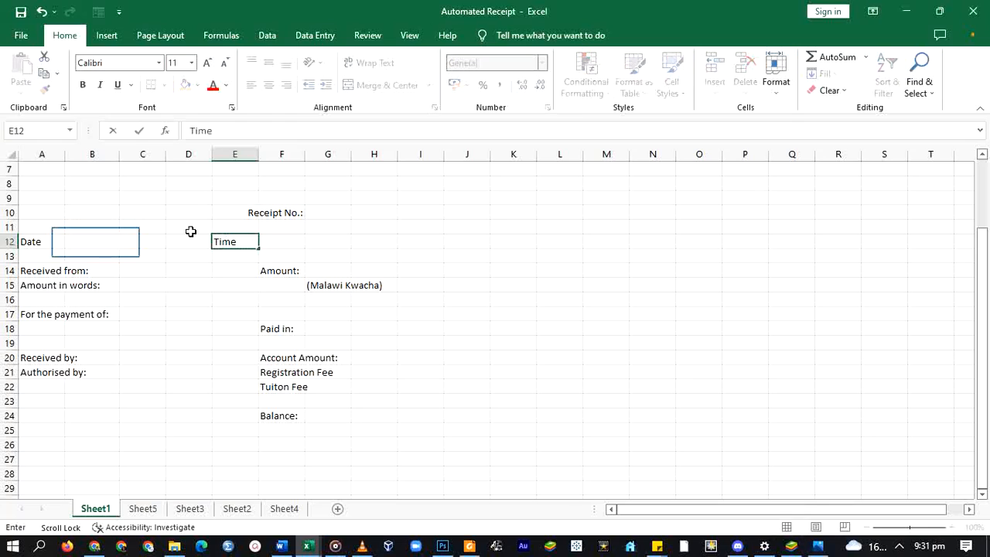
- Enter a NOW formula in merged cell B12, showing Monday, 11 July 2022
left_click(96, 242)
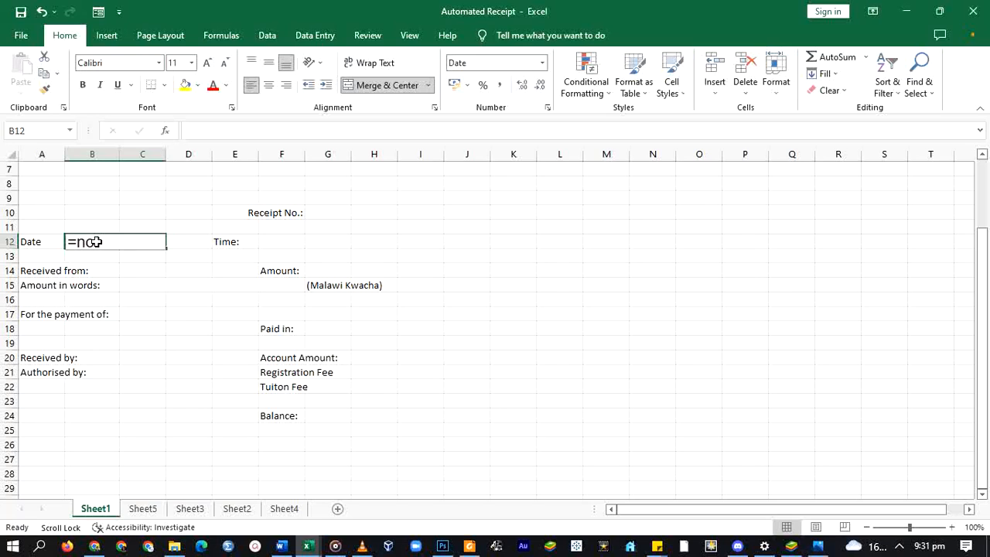
type("w")
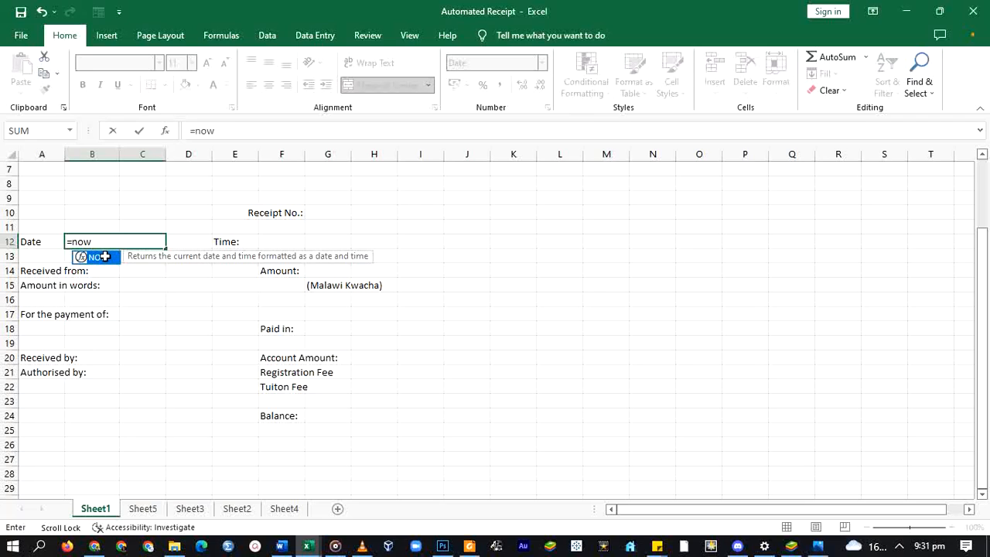
double_click(104, 256)
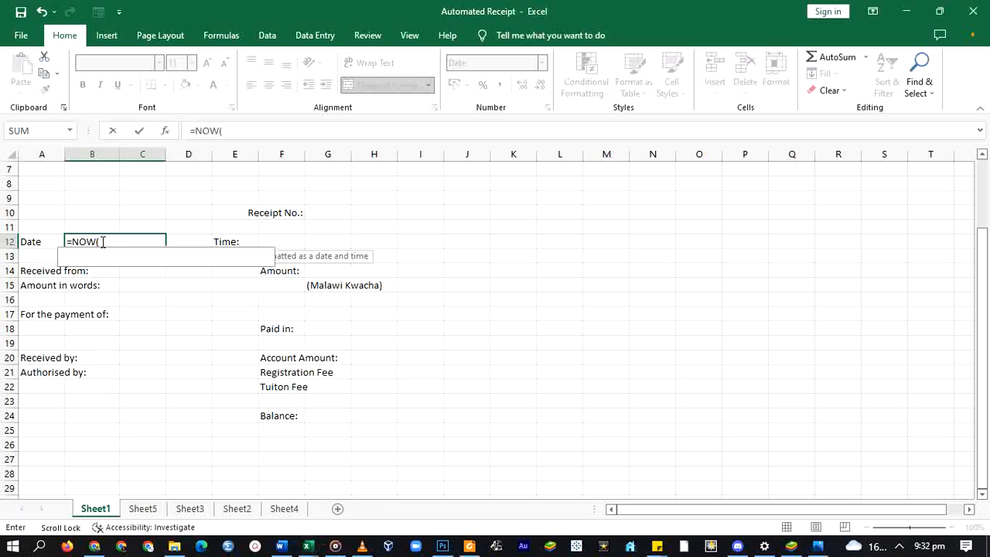
key("Return")
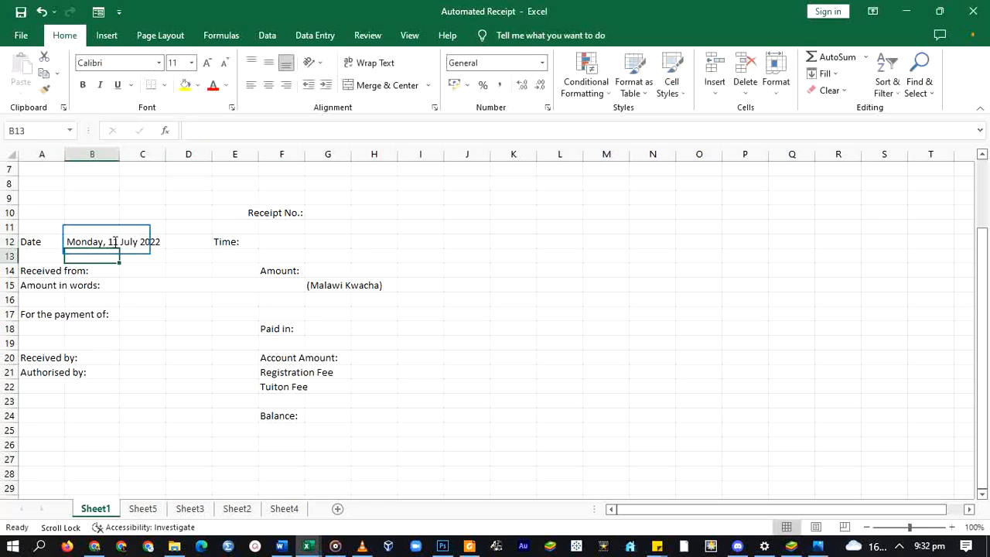
- Enter =NOW() in F12 beside the Time label
left_click(108, 241)
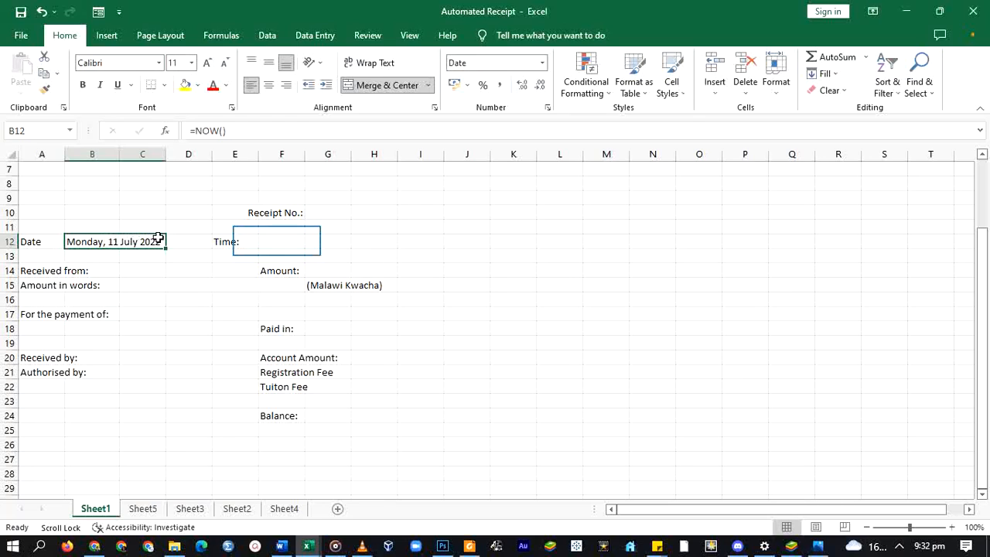
left_click(277, 242)
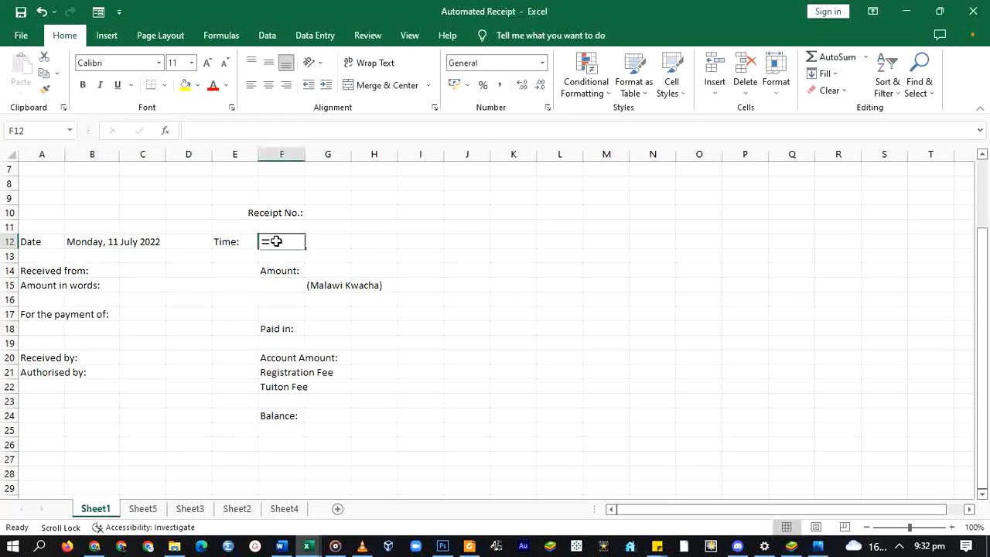
type("=now")
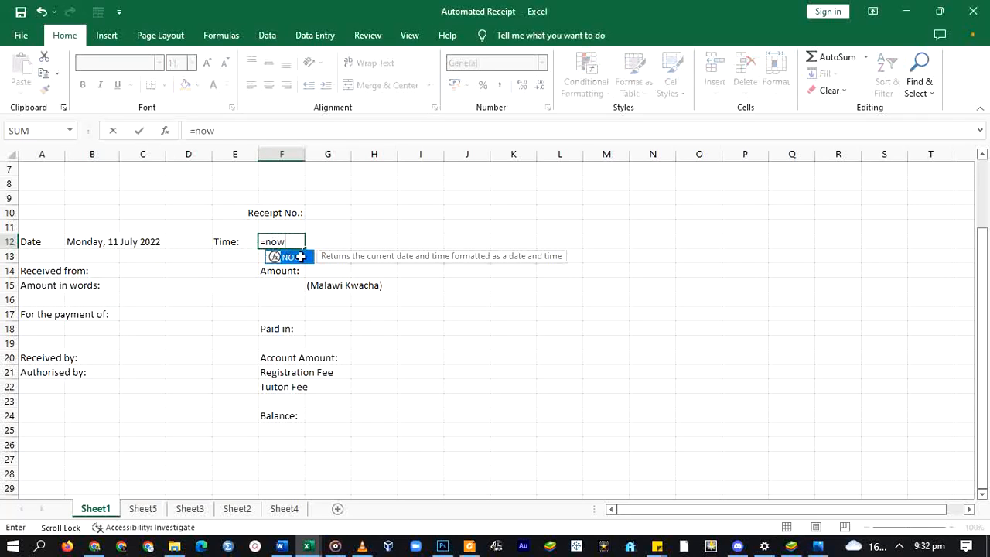
double_click(298, 256)
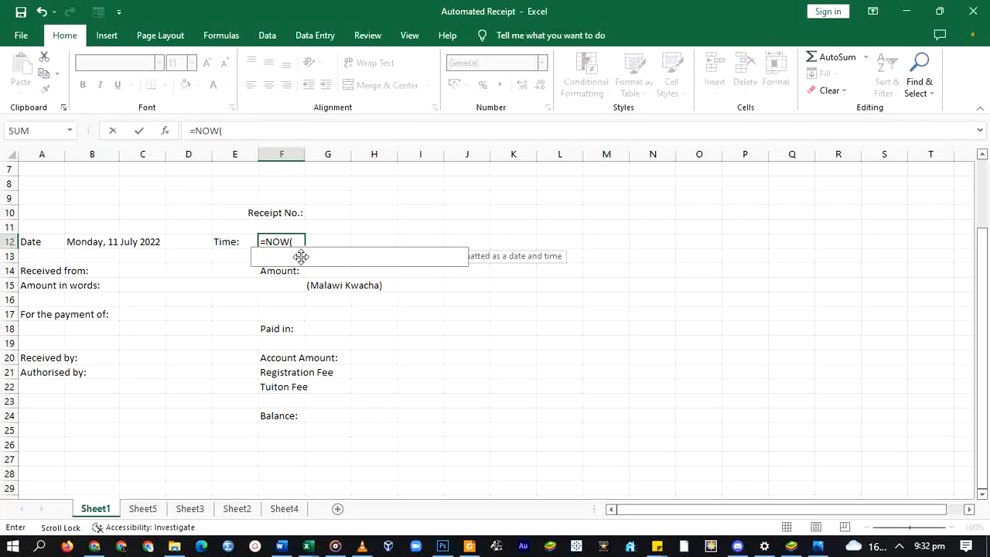
type(")")
key("Return")
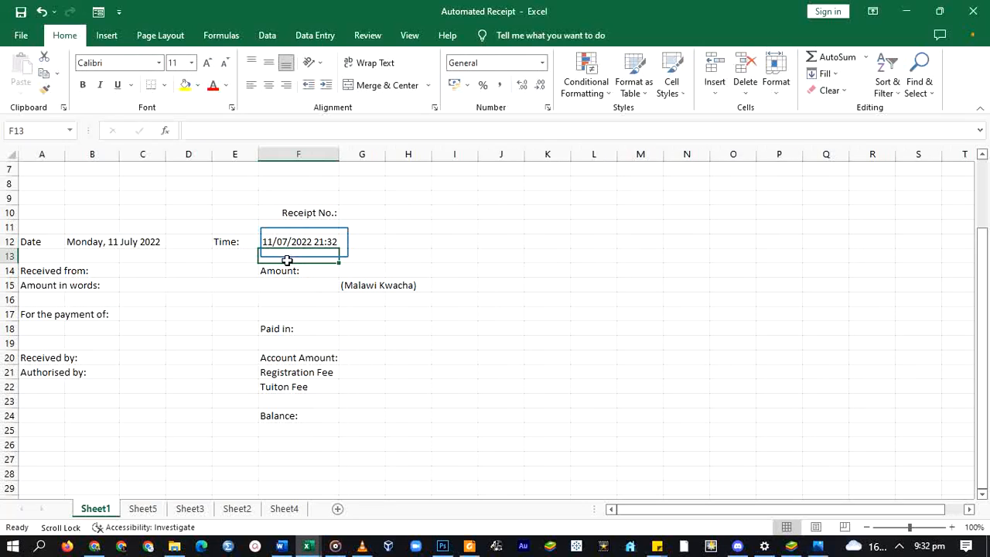
- Format F12 with the 24-hour 13:30:55 time format, displaying 21:32:18
left_click(304, 243)
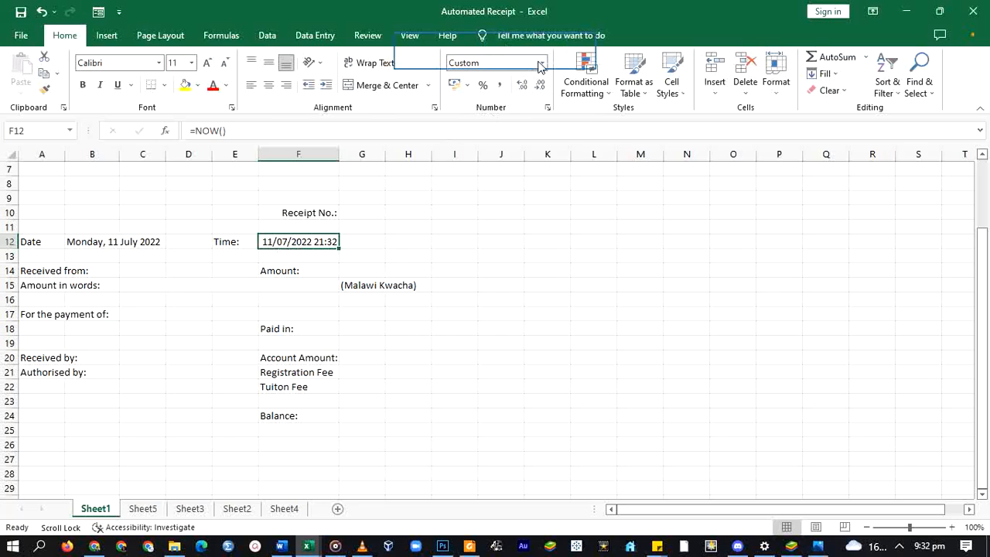
key("ctrl+1")
left_click(286, 175)
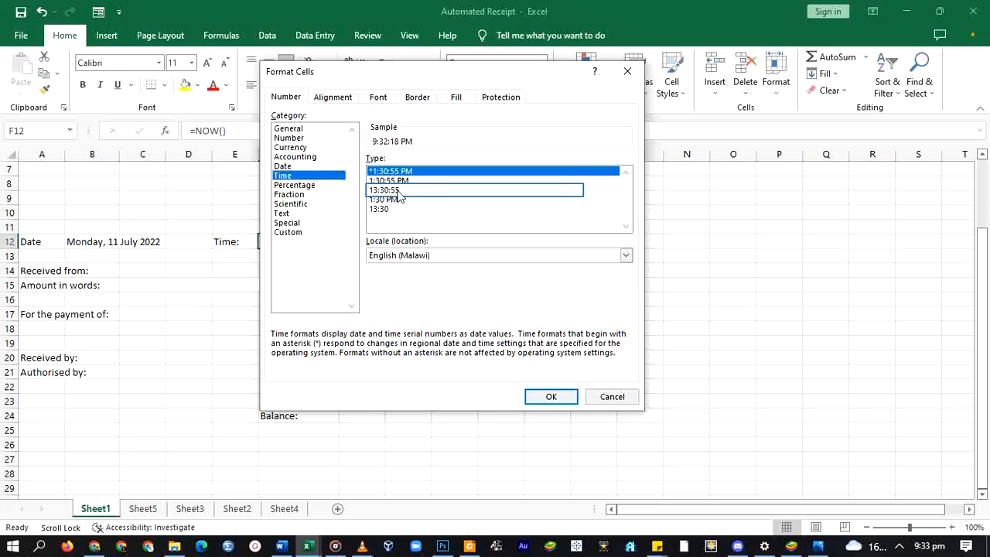
left_click(384, 190)
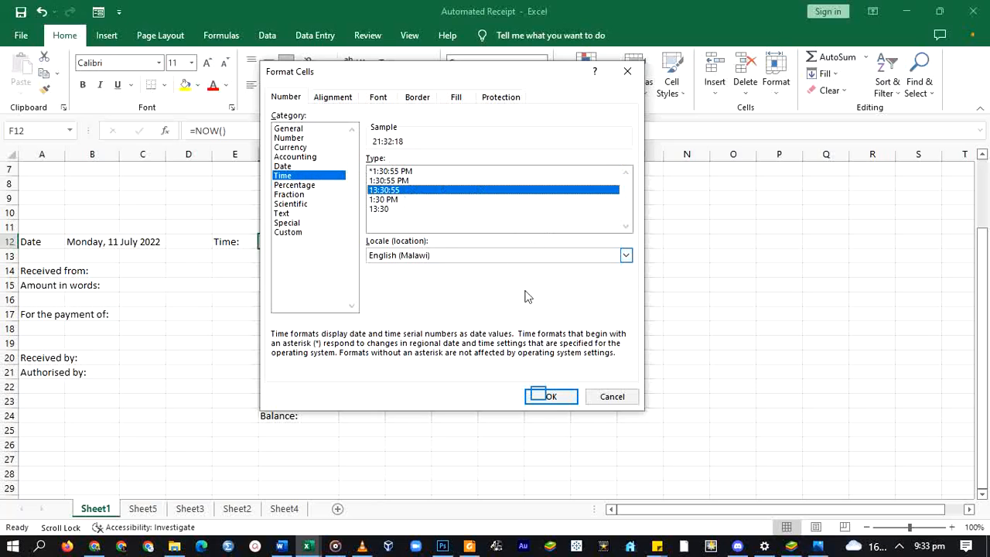
left_click(542, 396)
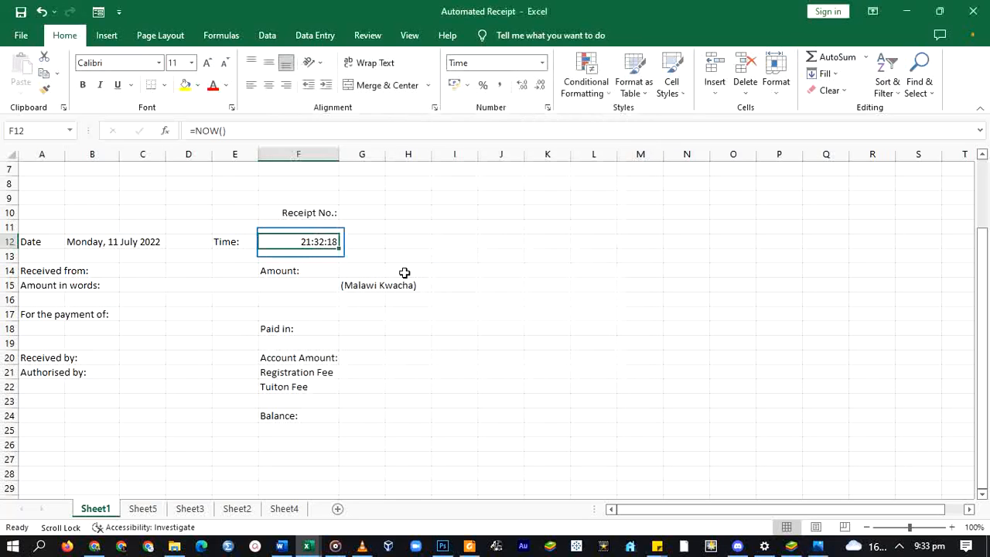
mouse_move(309, 239)
left_mouse_down()
mouse_move(311, 276)
mouse_move(321, 242)
left_mouse_up()
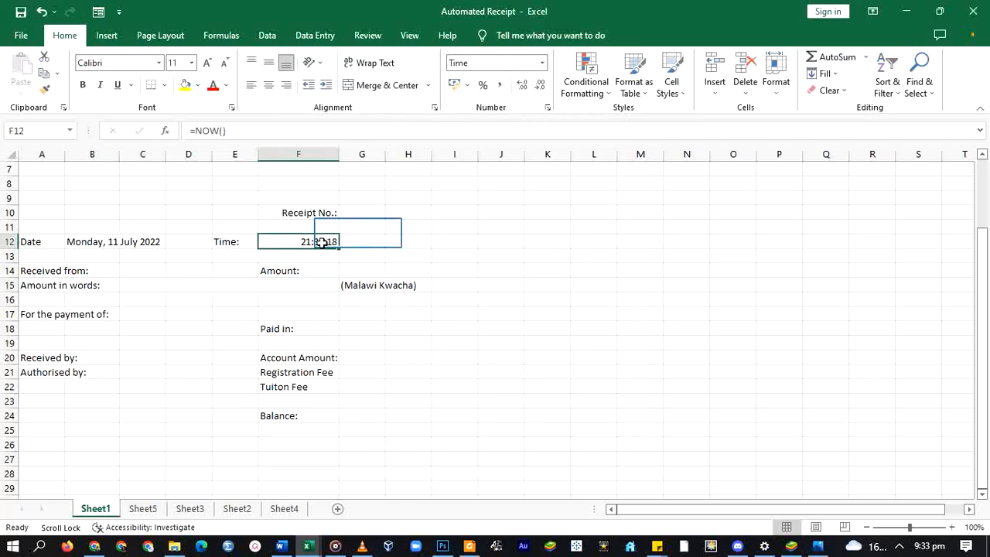
- Check the Time label, date formula and Received from cells, then go to the Sheet3 names list
left_click(367, 230)
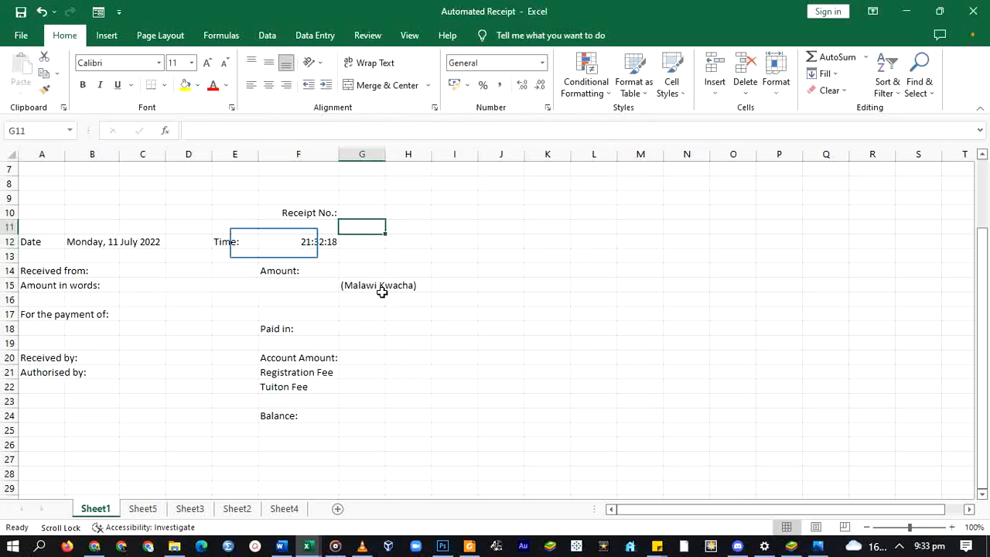
left_click(287, 241)
left_click(244, 245)
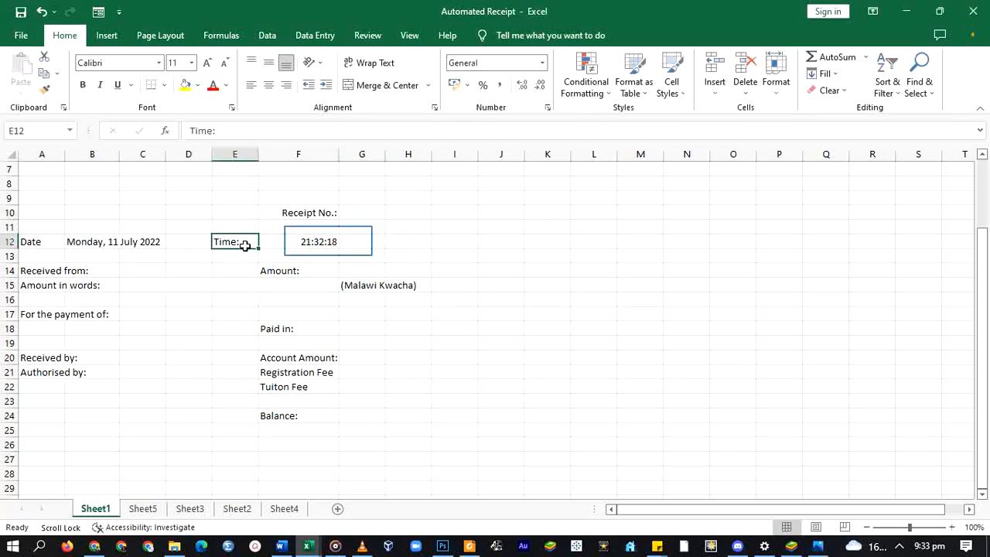
left_click(324, 246)
left_click(161, 243)
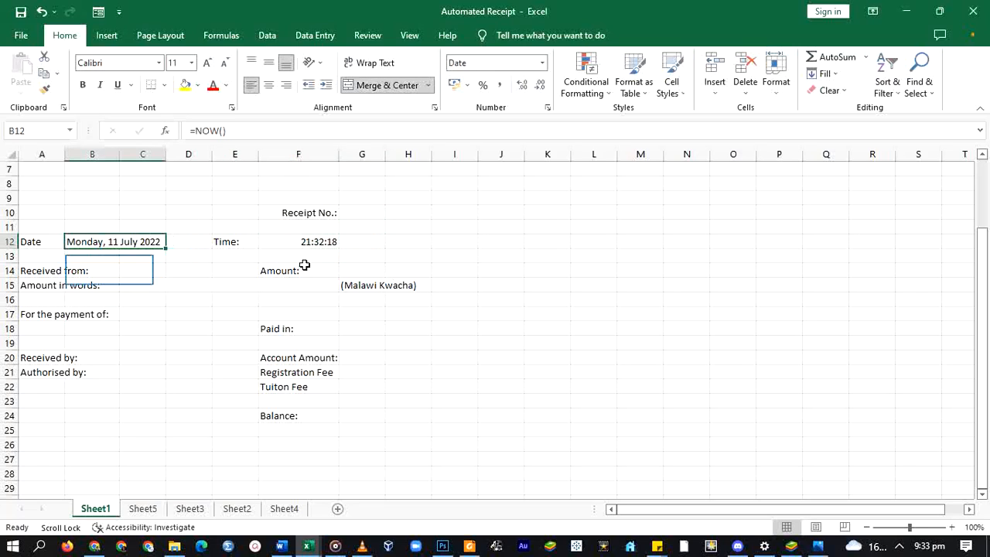
left_click(108, 271)
left_click(138, 271)
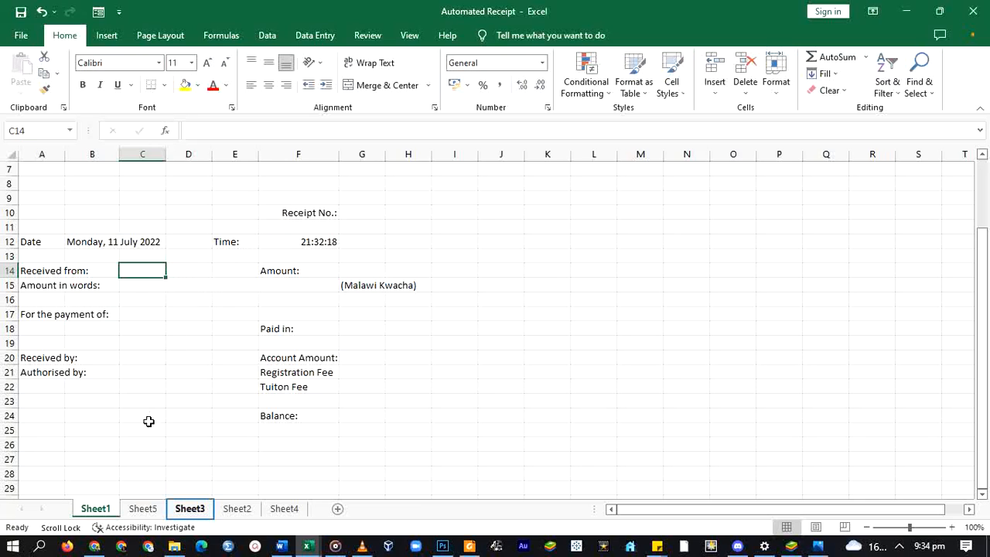
left_click(190, 509)
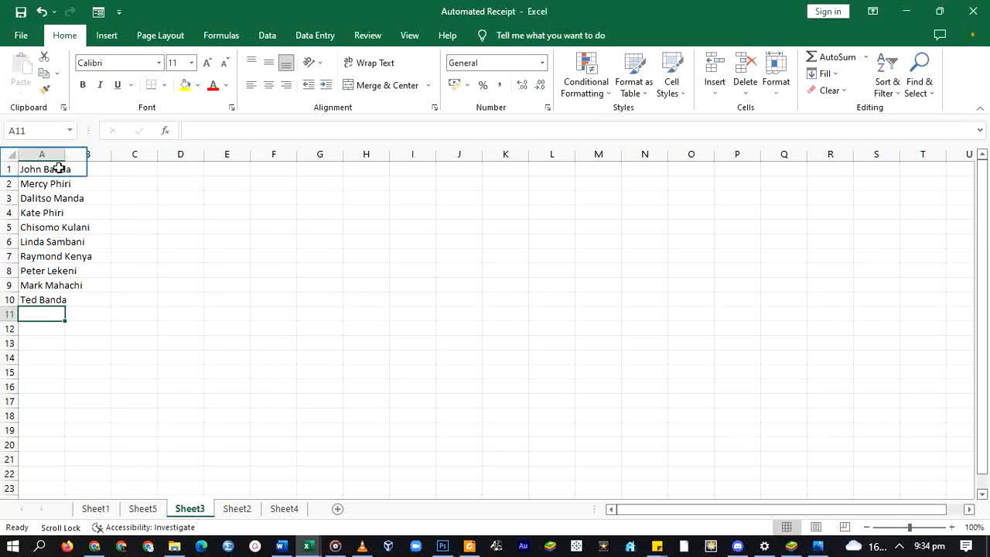
- Autofit column A to the ten names on Sheet3, then merge C14:E14 on Sheet1
left_click_drag(60, 169, 62, 304)
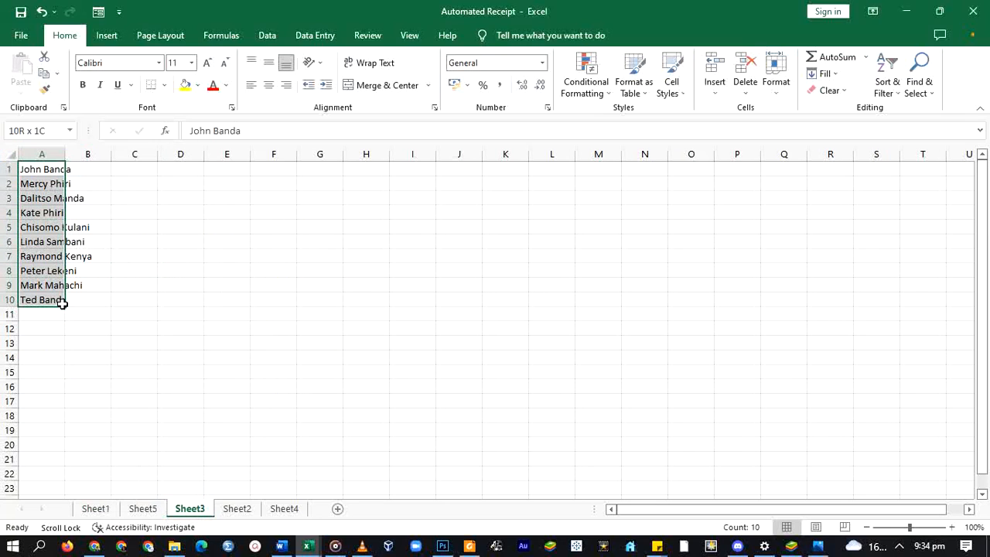
double_click(65, 155)
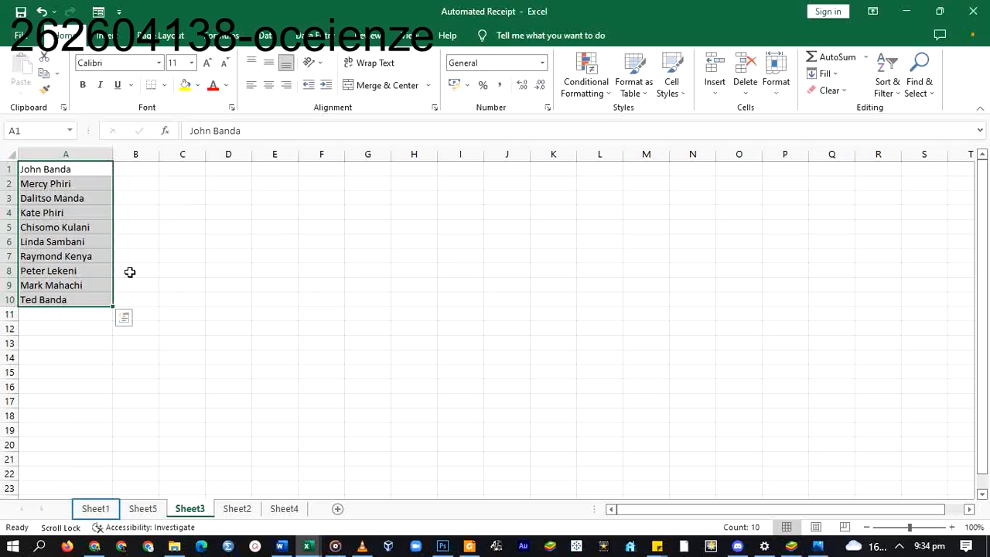
left_click(96, 508)
left_click_drag(143, 270, 217, 273)
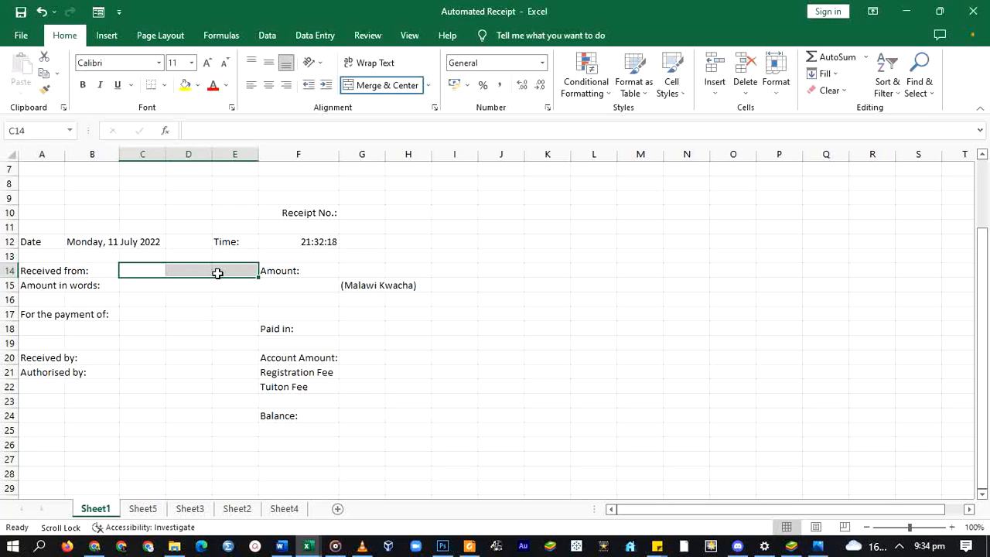
left_click(357, 85)
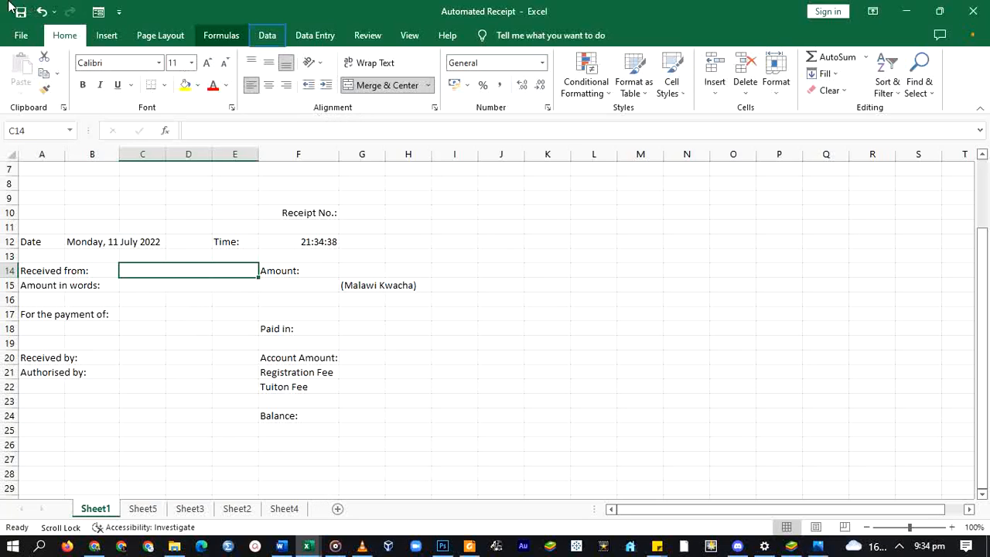
- Give C14 a List data validation sourced from the names in Sheet3!$A$1:$A$10
left_click(268, 38)
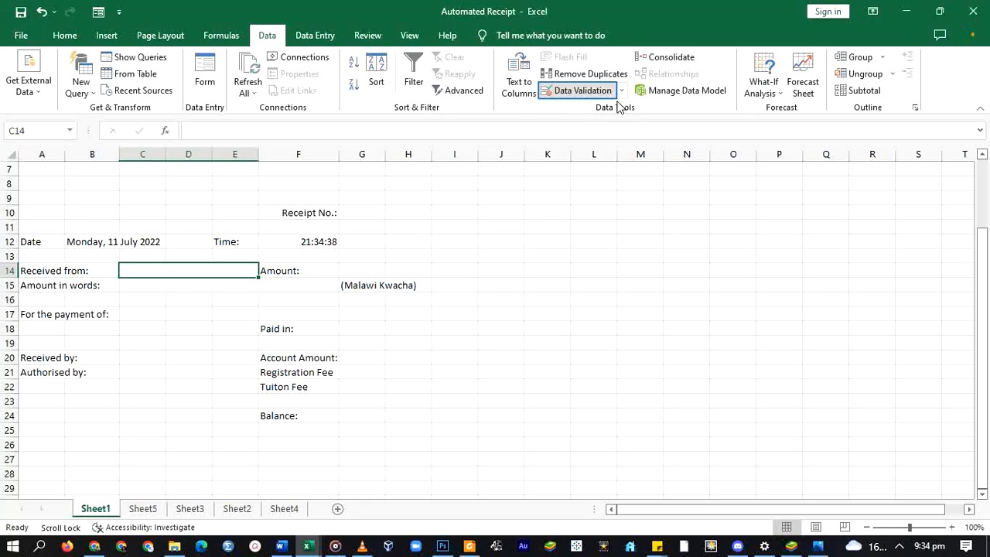
left_click(575, 91)
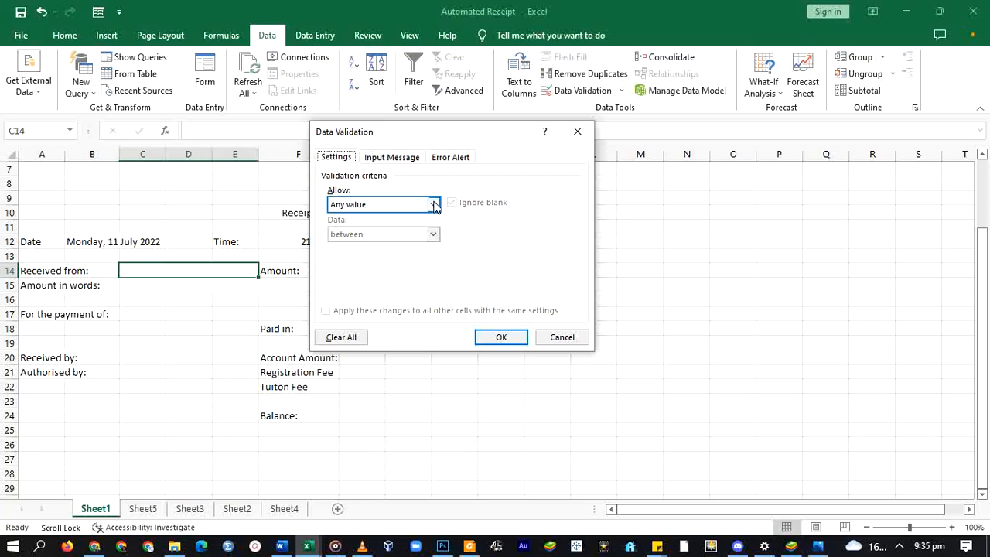
left_click(434, 204)
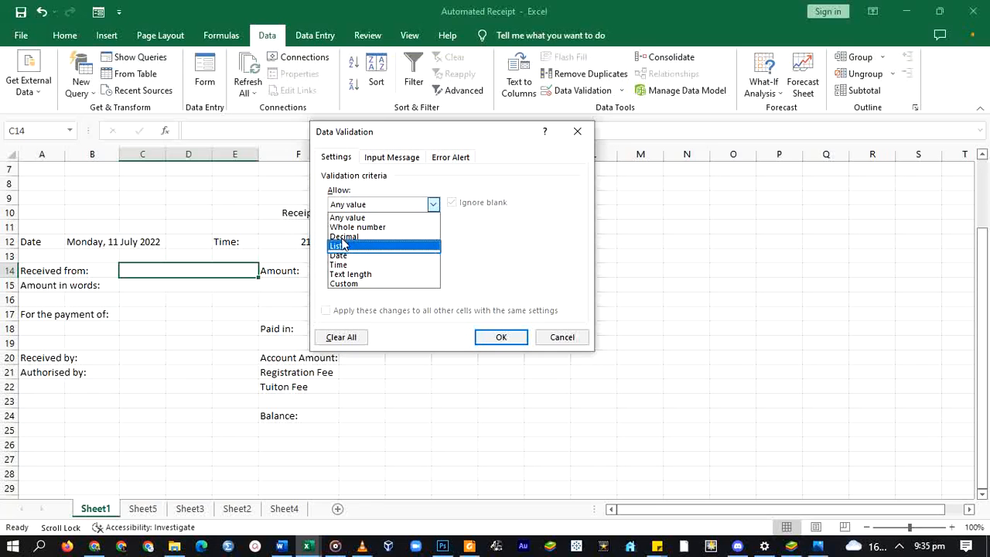
left_click(338, 246)
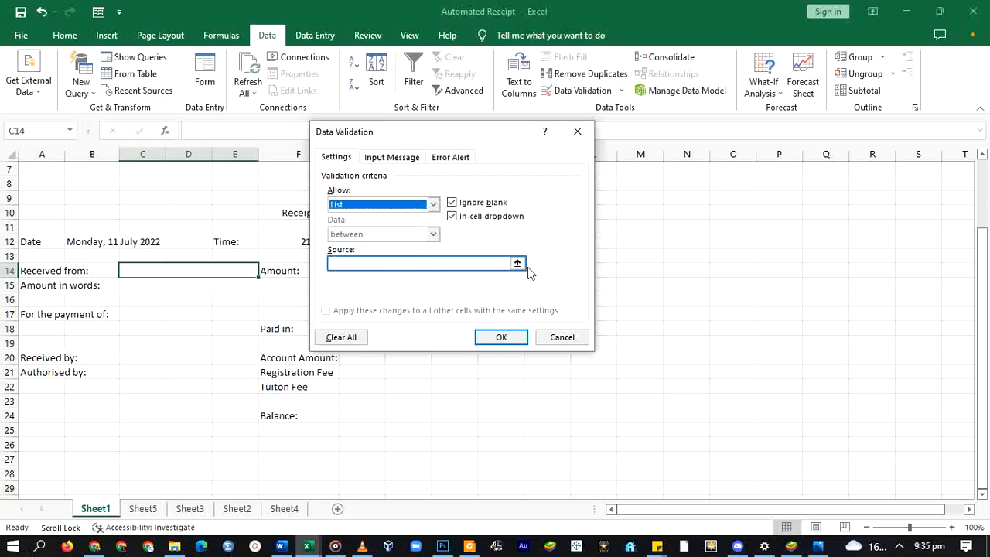
left_click(368, 261)
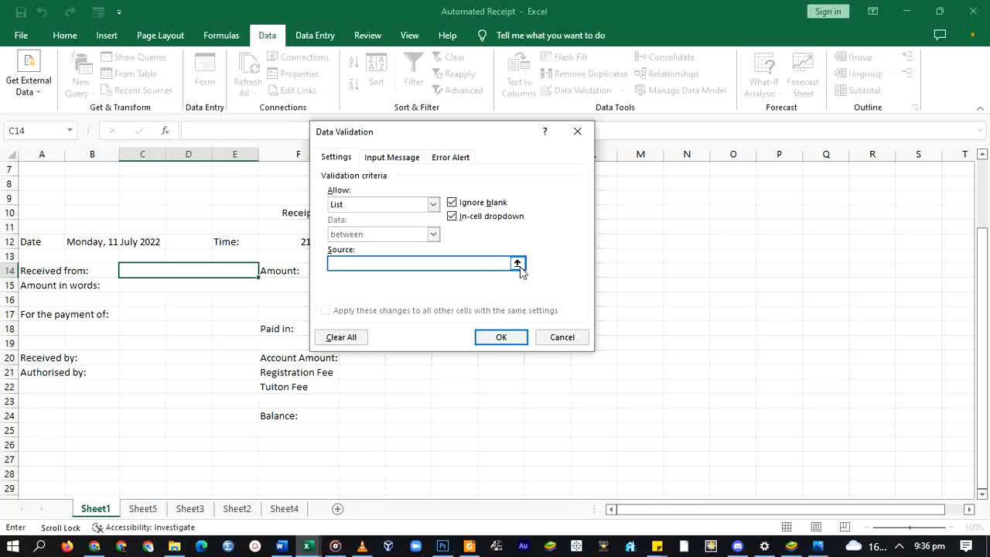
left_click(518, 264)
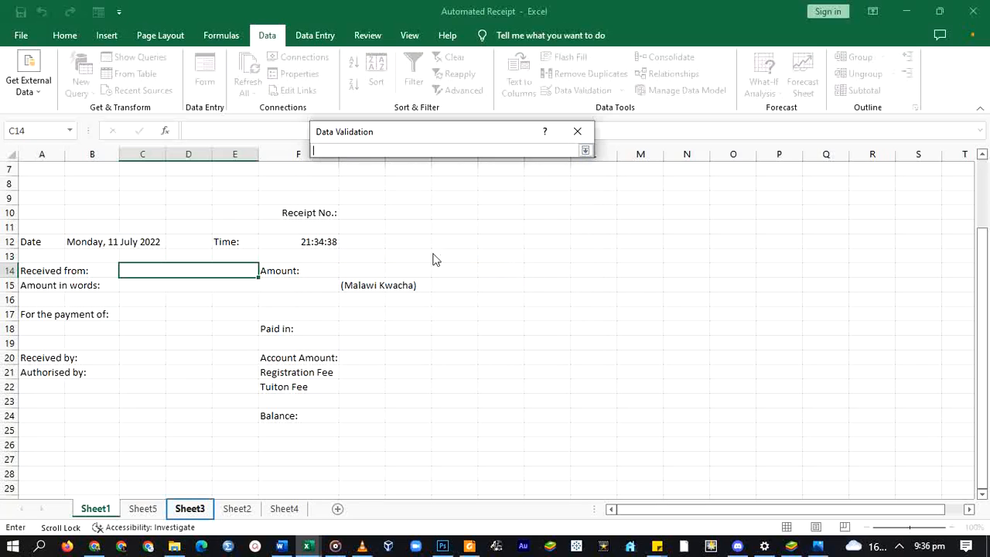
left_click(178, 509)
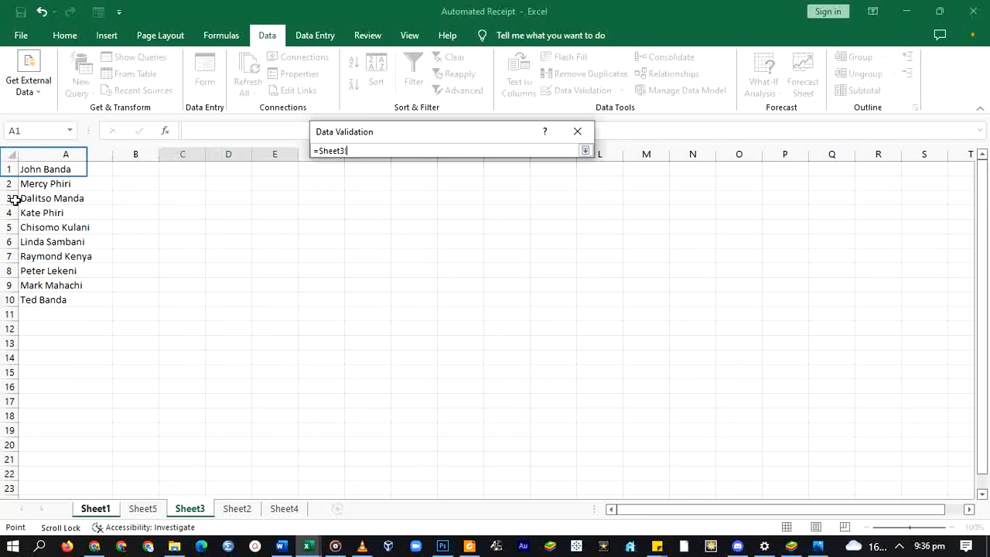
left_click_drag(44, 170, 43, 298)
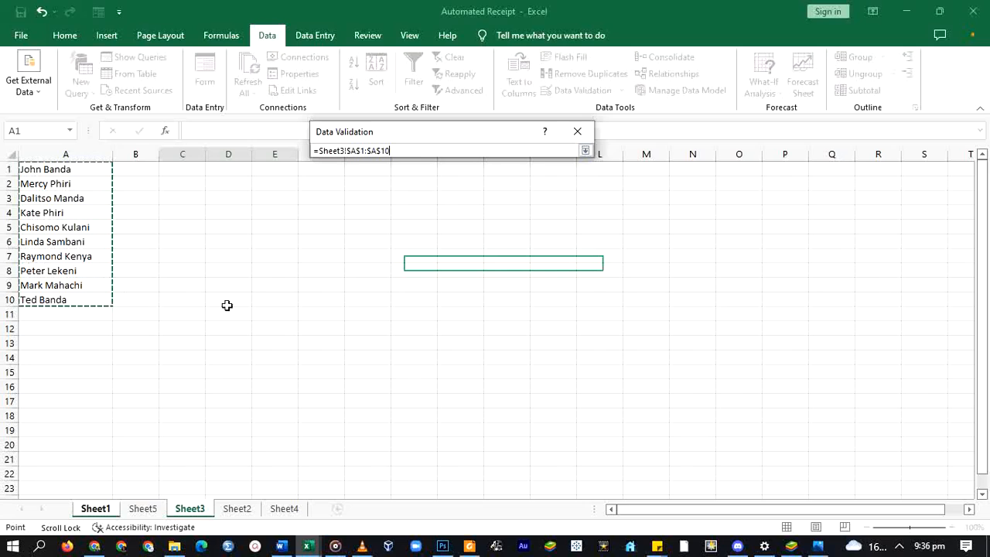
left_click(585, 150)
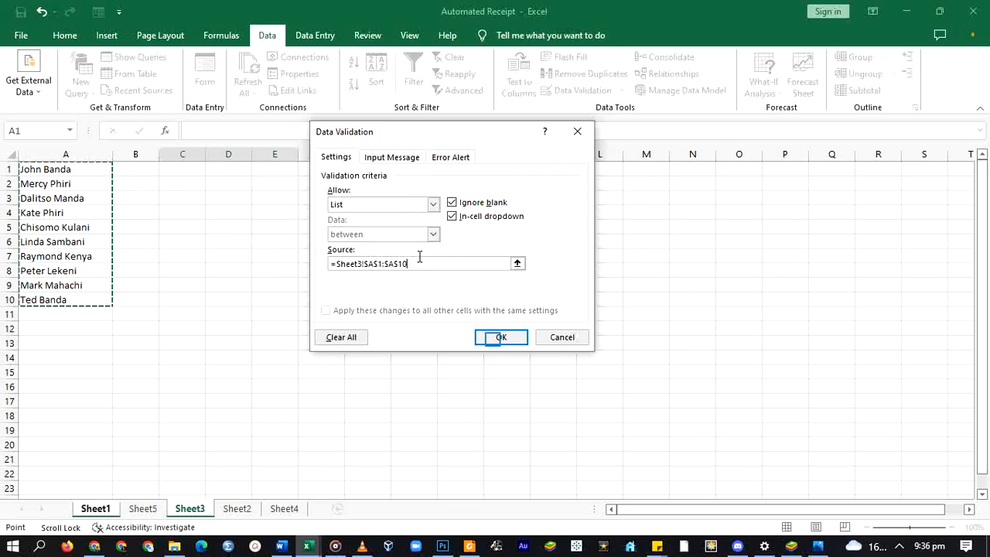
left_click(499, 341)
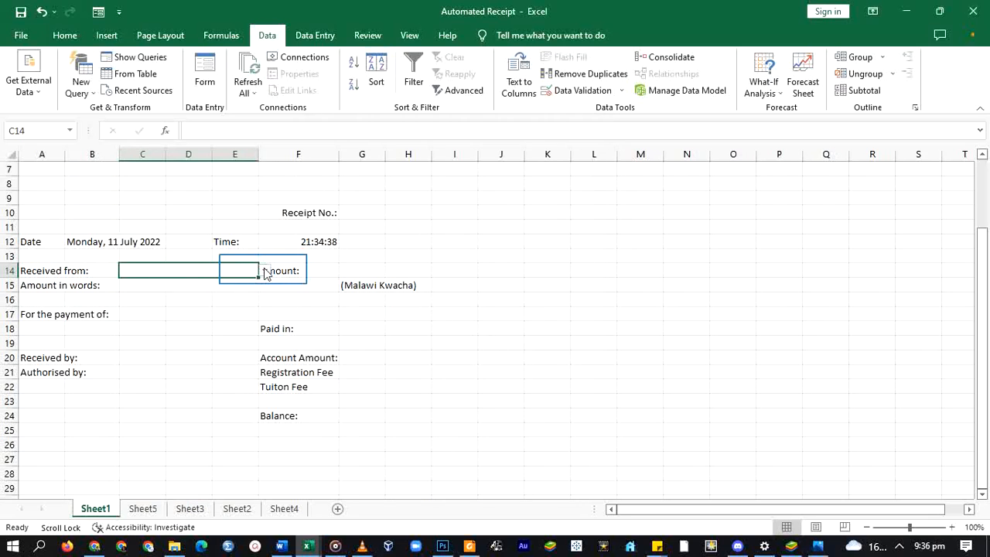
- Pick a payer name from C14's dropdown, switch to another name, and check the date and time formulas
left_click(264, 272)
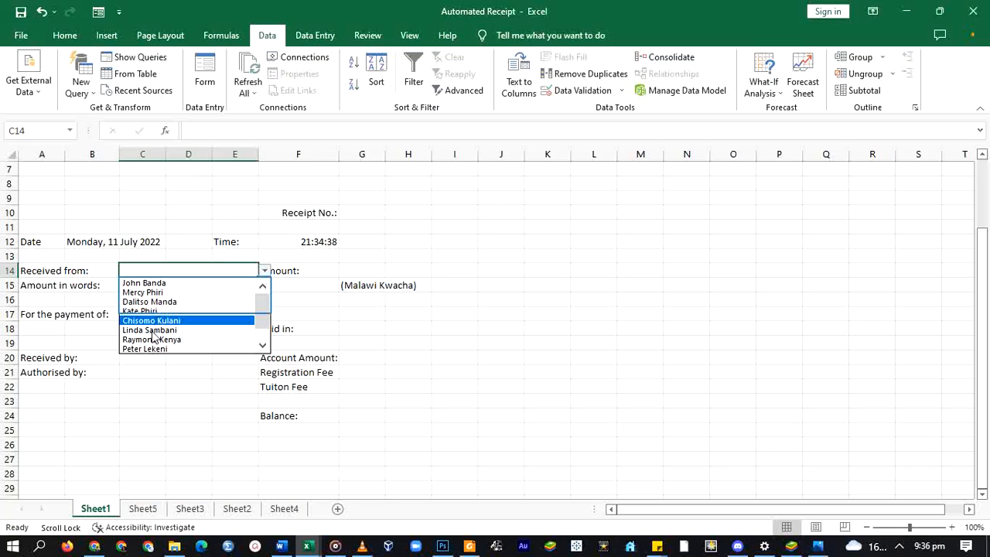
left_click(149, 283)
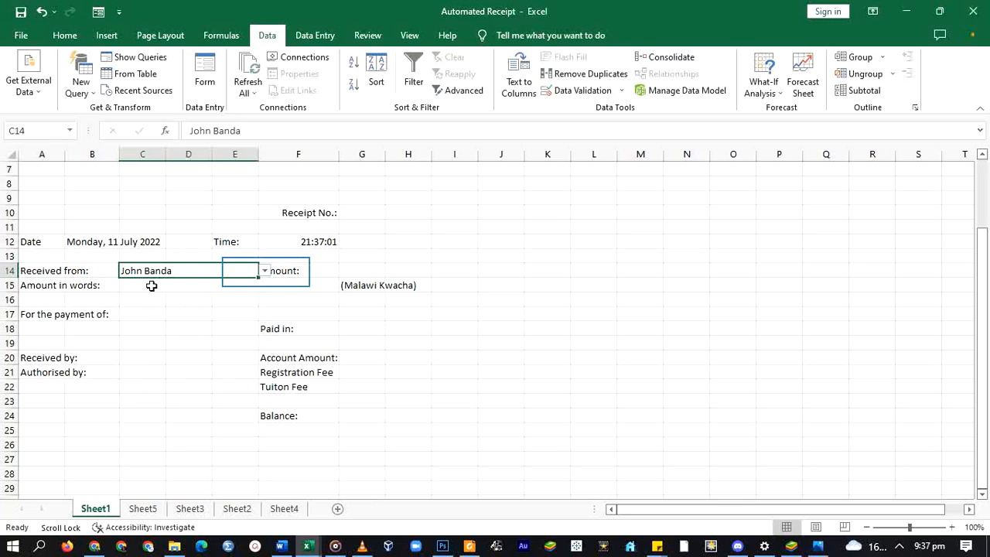
left_click(264, 271)
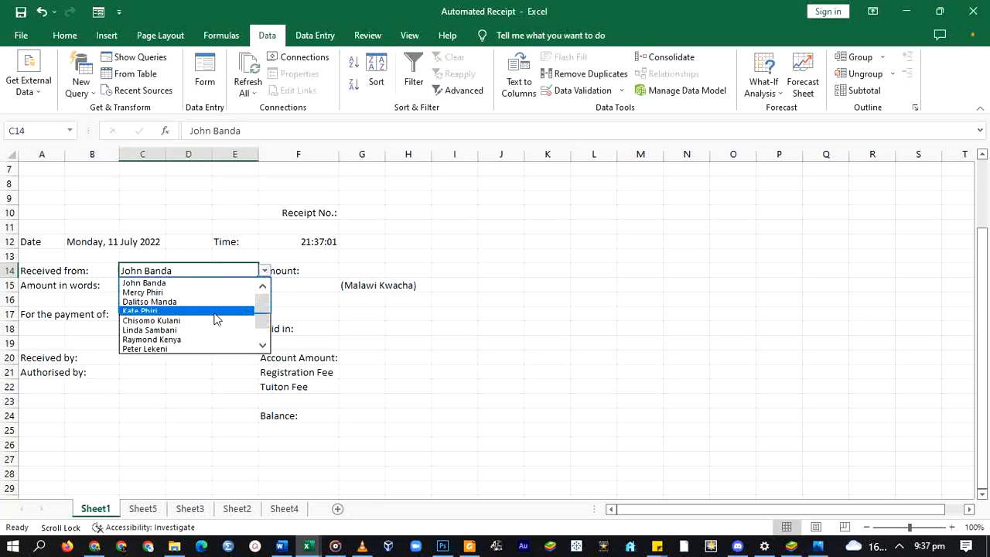
left_click(135, 313)
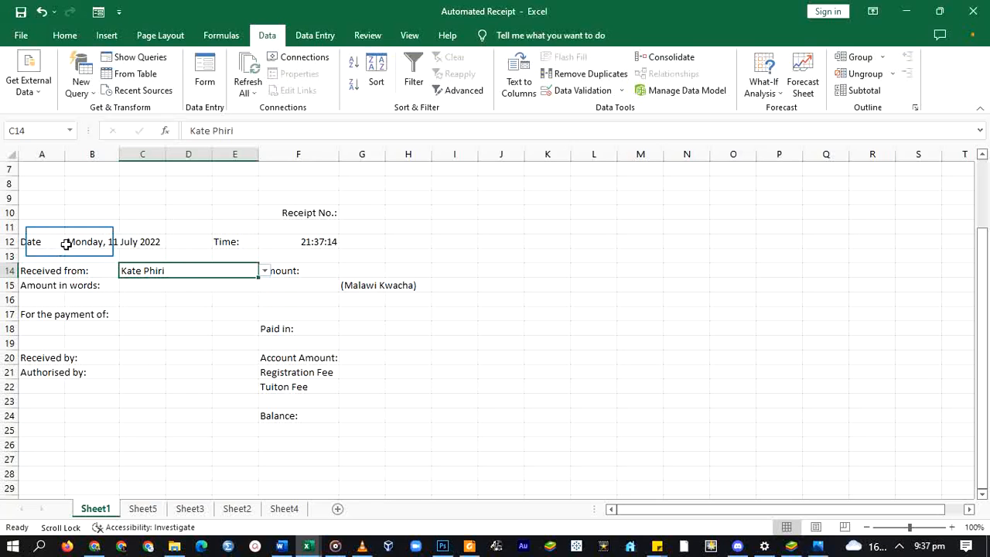
left_click(101, 242)
left_click(330, 242)
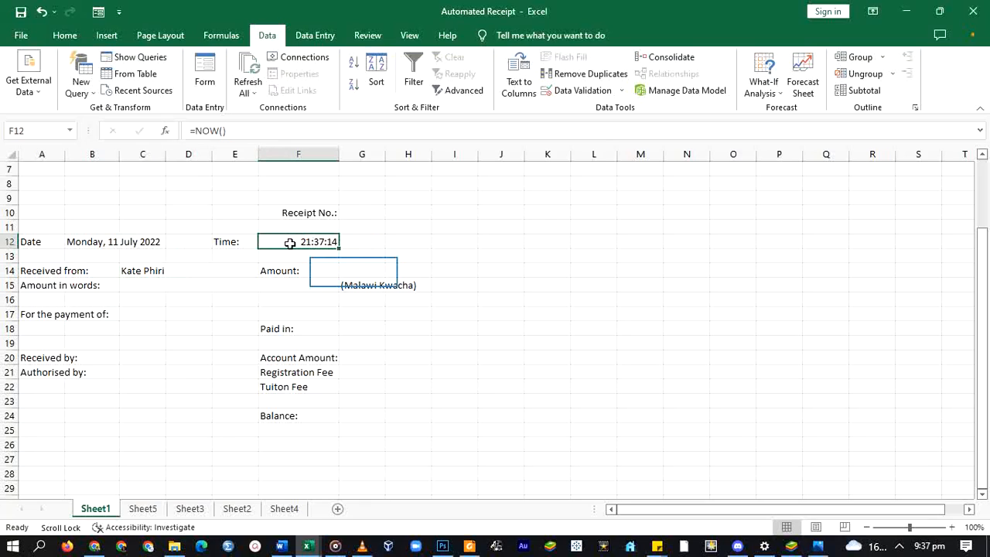
- Review the Amount, amount-in-words and balance cells, ending on the merged payment description cell C17
left_click(355, 267)
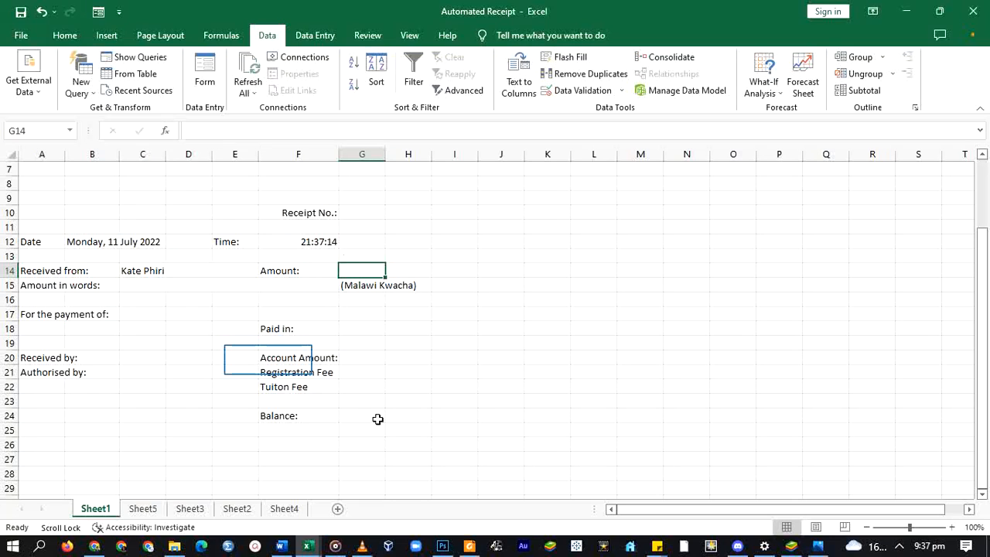
left_click_drag(269, 360, 401, 417)
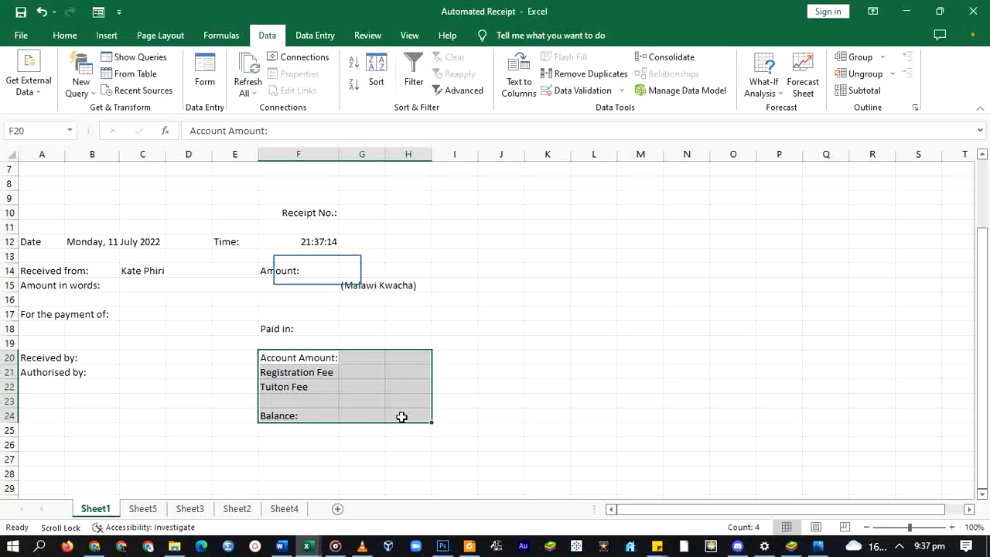
left_click(320, 268)
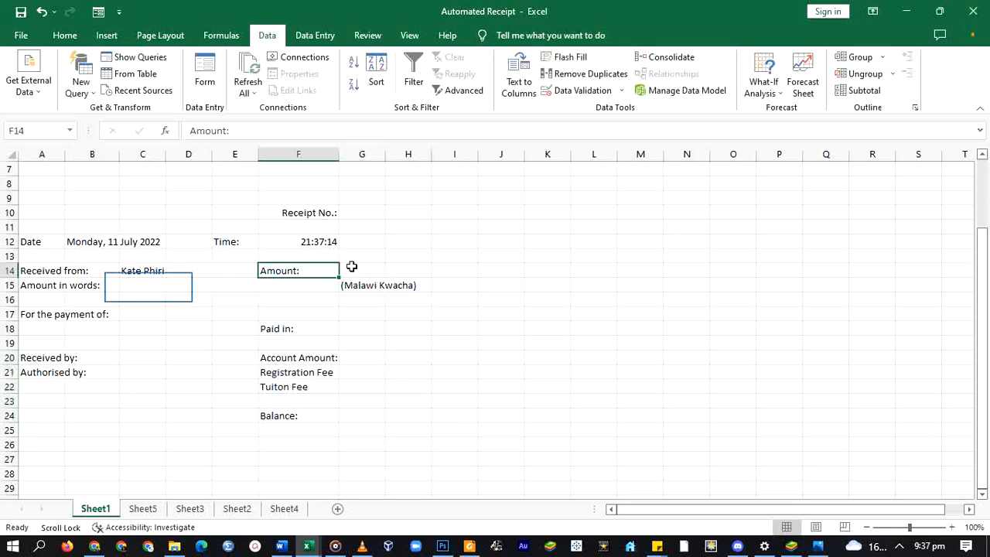
left_click(164, 290)
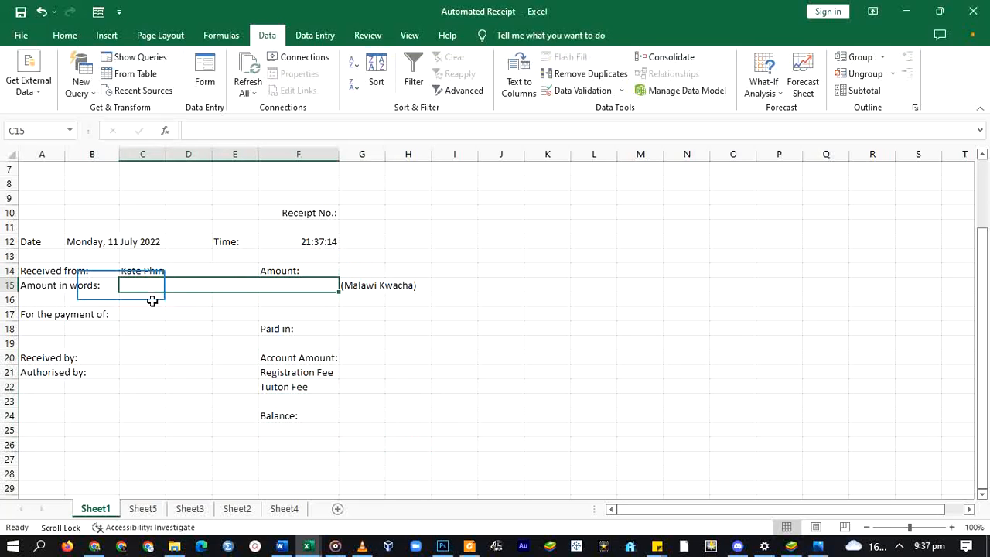
left_click(357, 272)
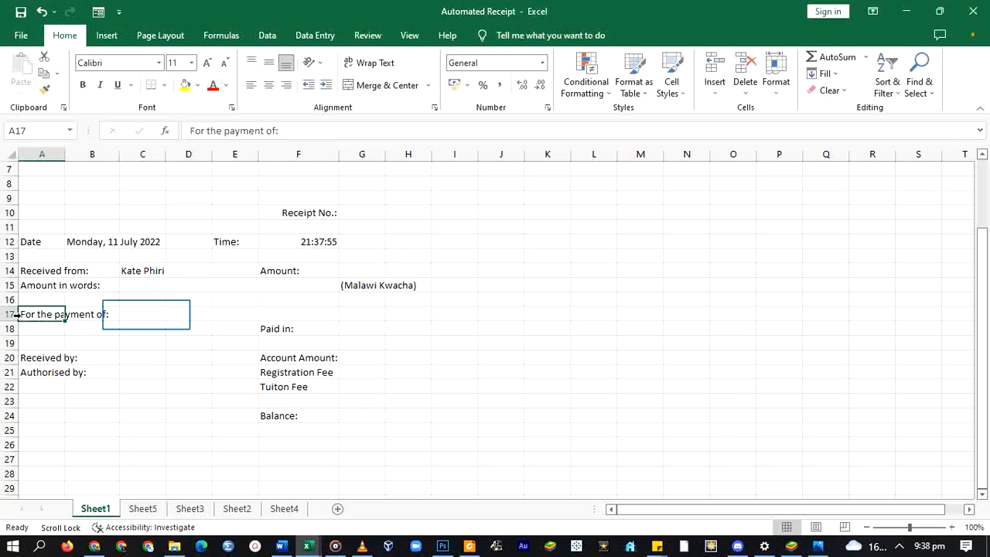
left_click(142, 315)
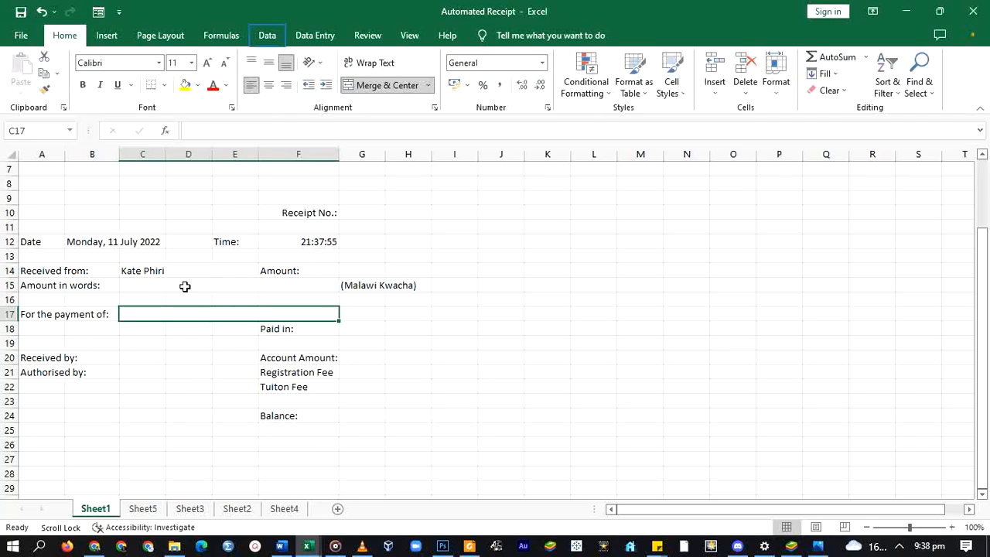
- Restrict C17 to a list: Tuition Fee, Registration Fee, Tuition and Registration, Late Registration Fee
left_click(267, 36)
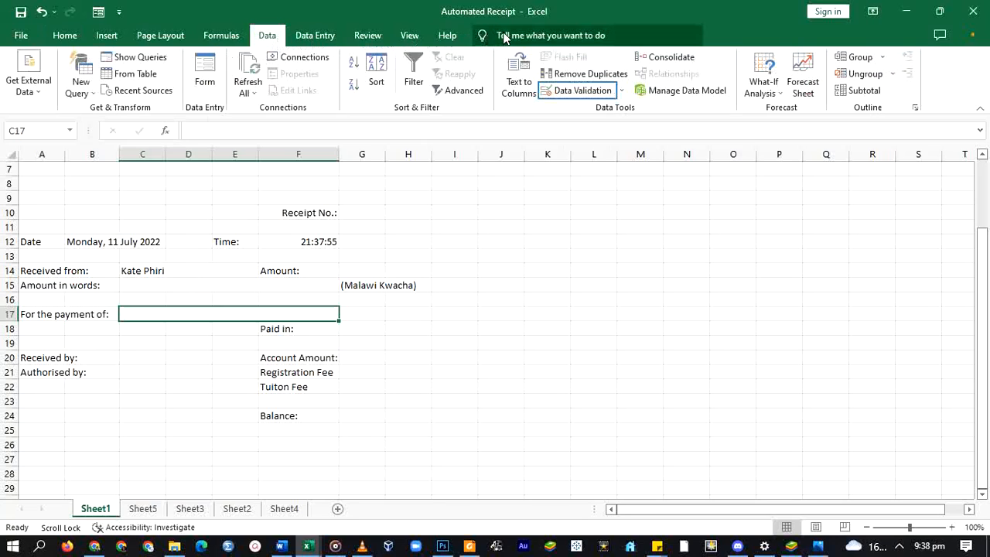
left_click(577, 91)
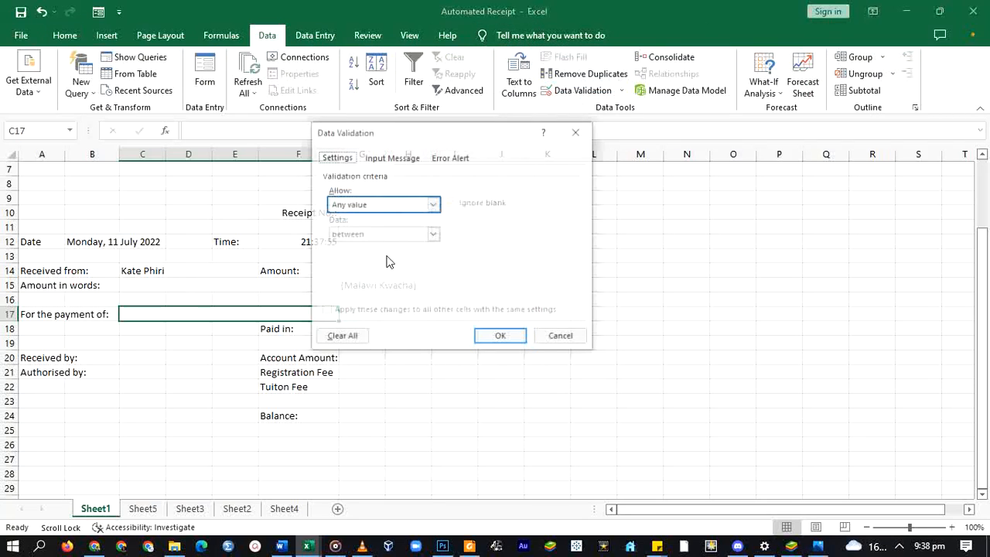
left_click(389, 207)
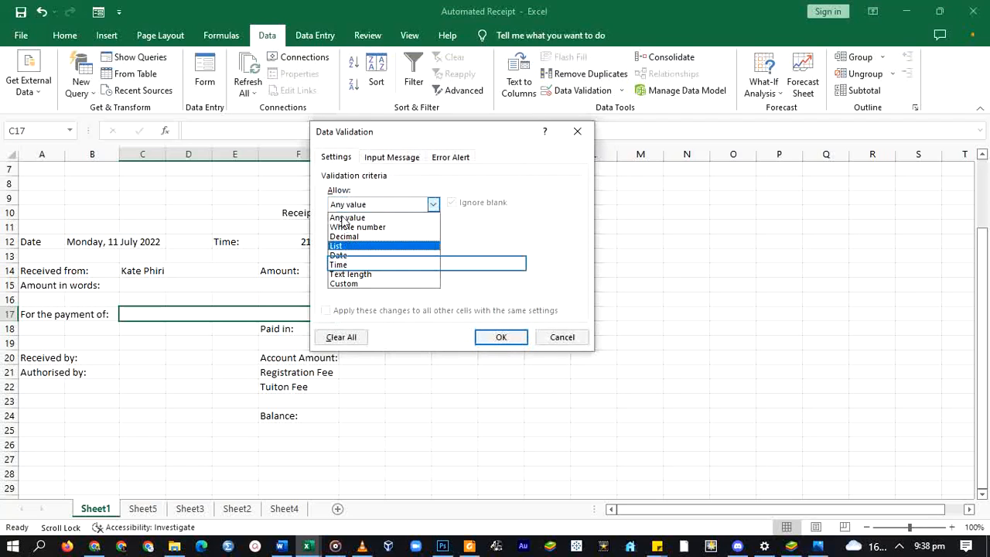
left_click(348, 246)
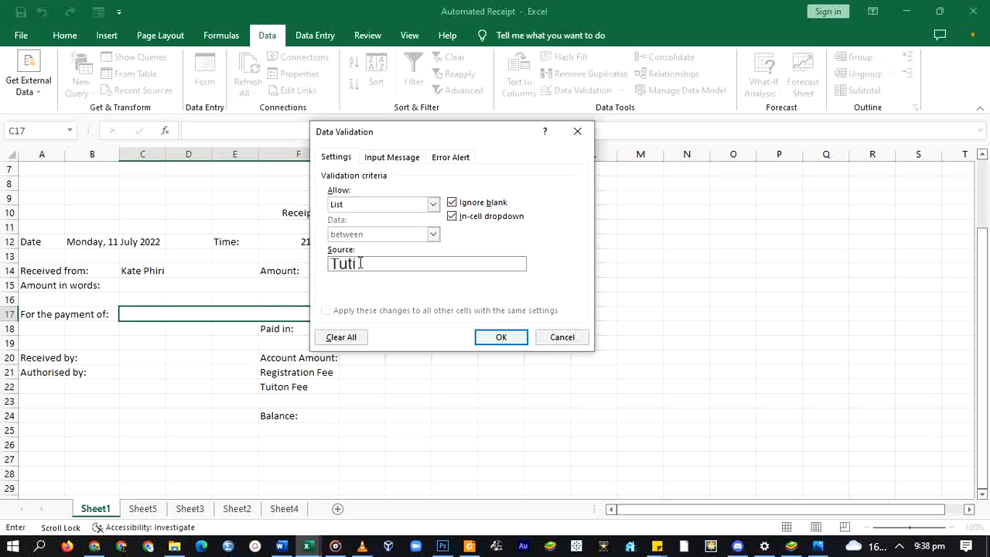
key("BackSpace")
key("BackSpace")
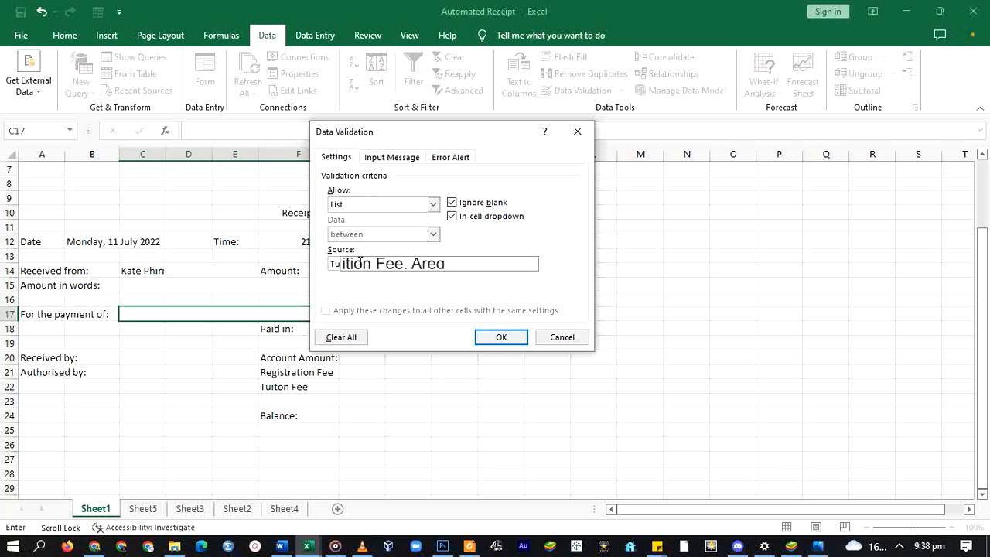
type("stration Fee, ")
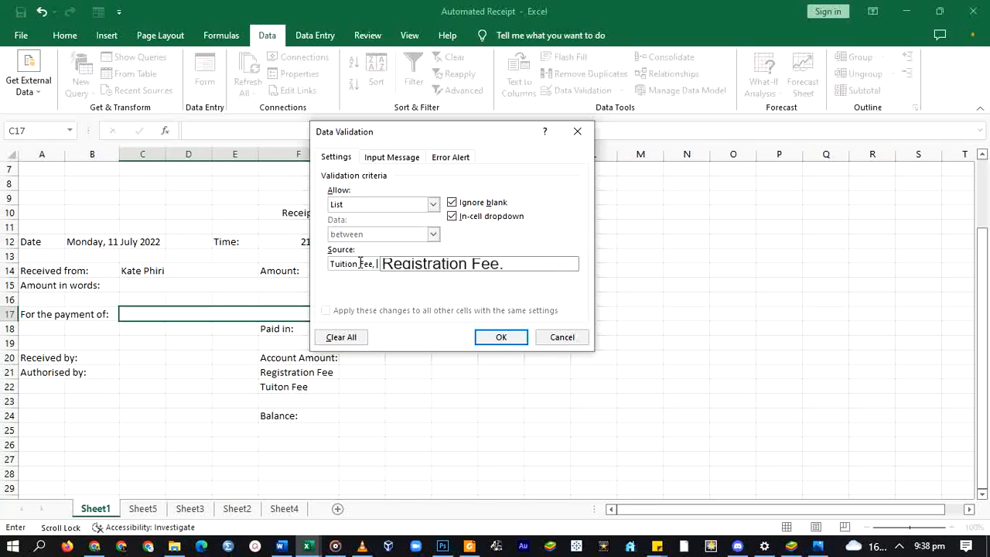
type("Tuition and Registration, Late registration")
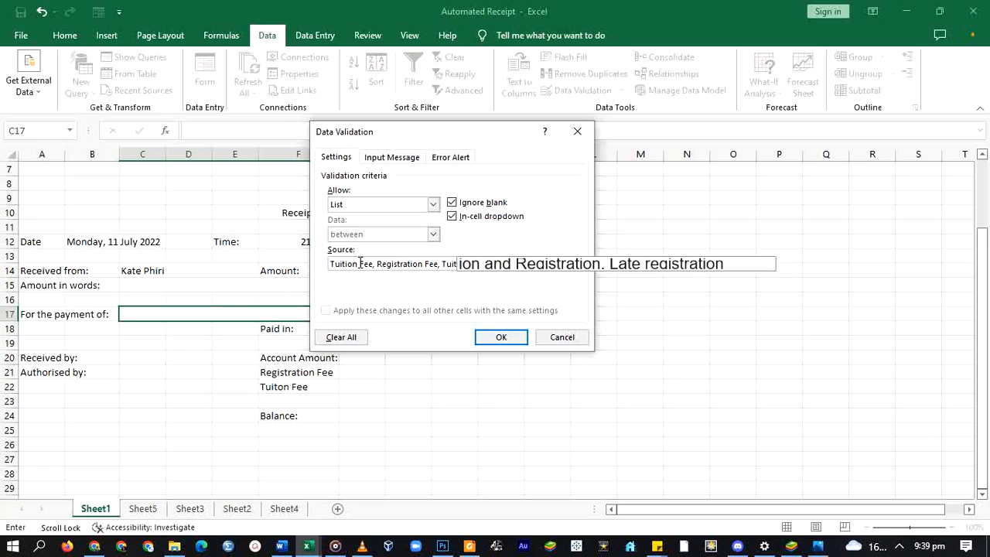
key("BackSpace")
key("BackSpace")
key("BackSpace")
key("BackSpace")
key("BackSpace")
key("BackSpace")
key("BackSpace")
key("BackSpace")
key("BackSpace")
key("BackSpace")
key("BackSpace")
key("BackSpace")
type("Registration Fee")
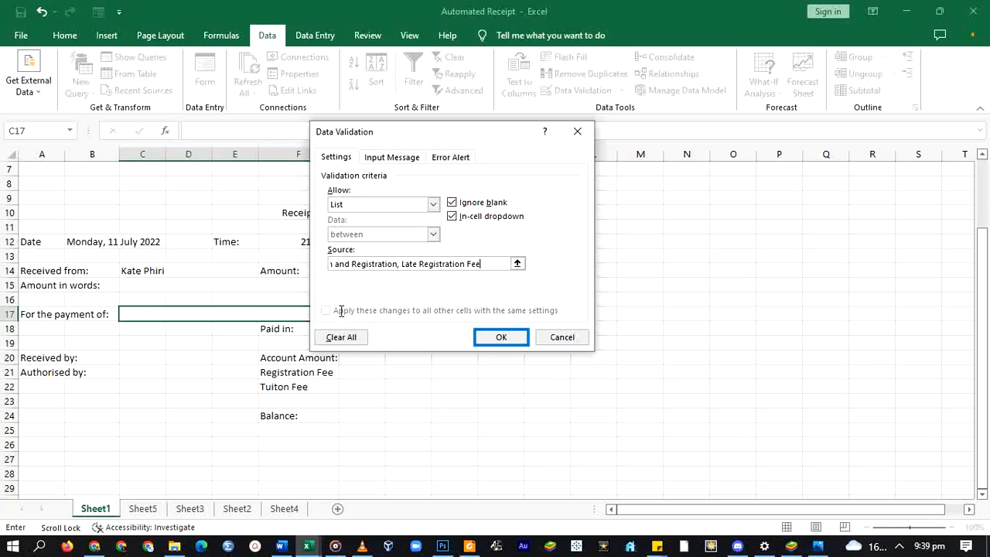
left_click(498, 339)
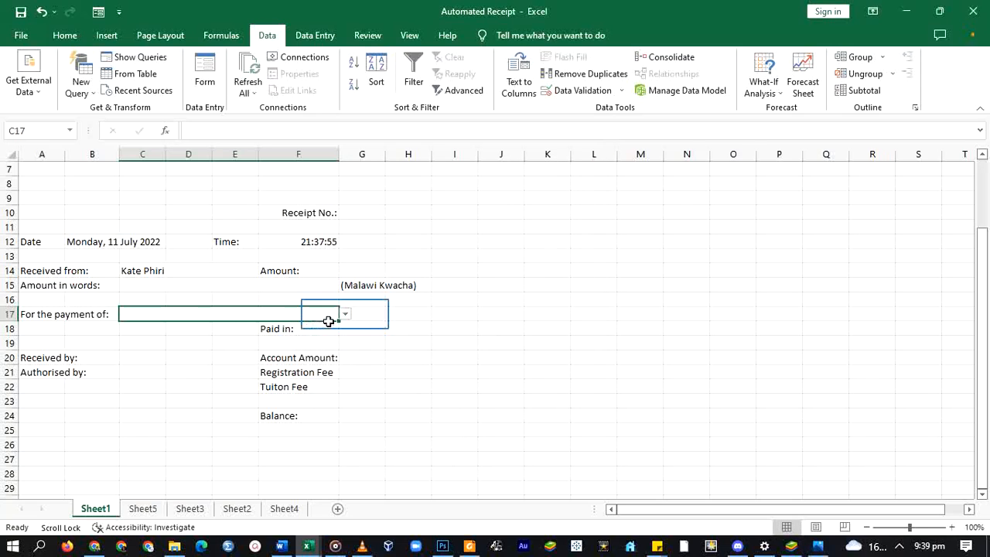
- Choose Tuition and Registration from the For the payment of dropdown in C17
left_click(343, 314)
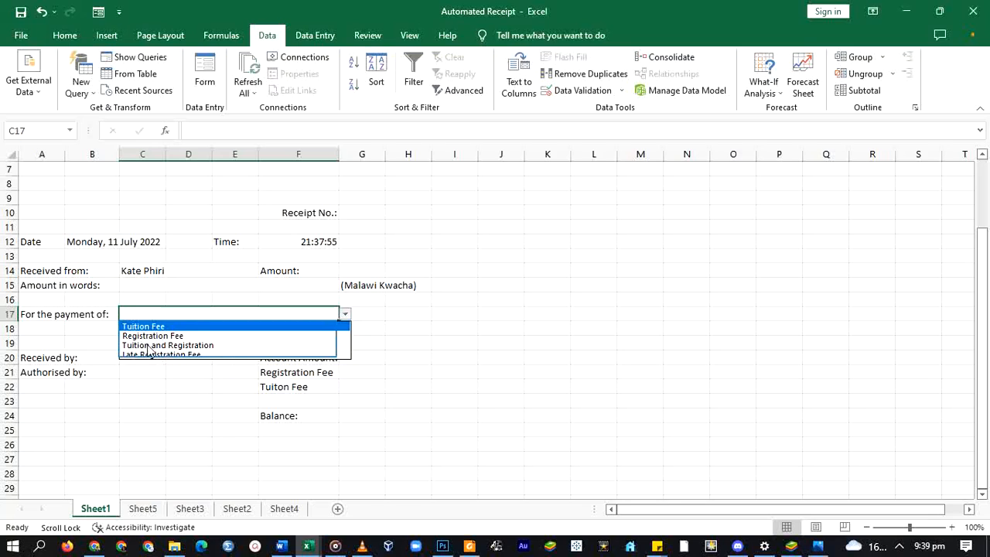
left_click(160, 345)
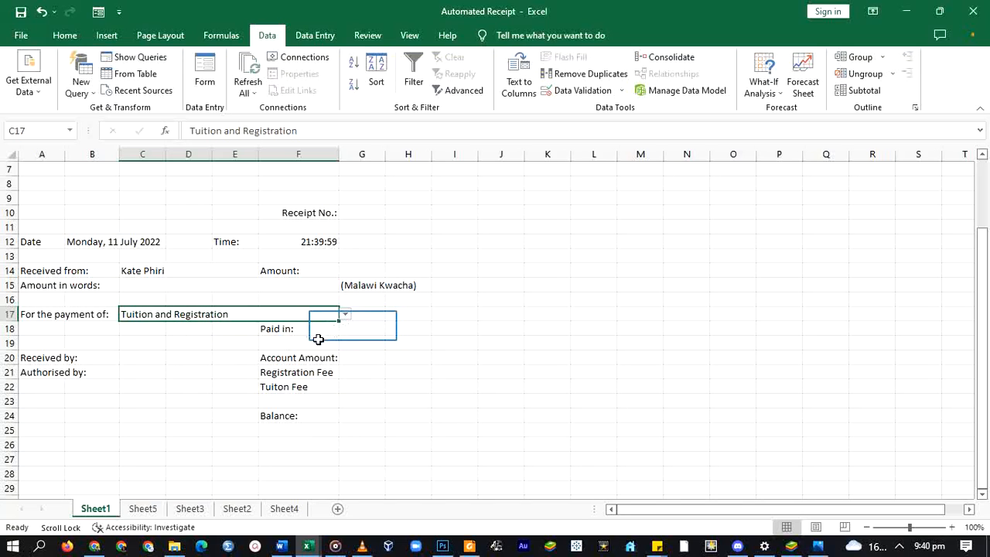
left_click(352, 327)
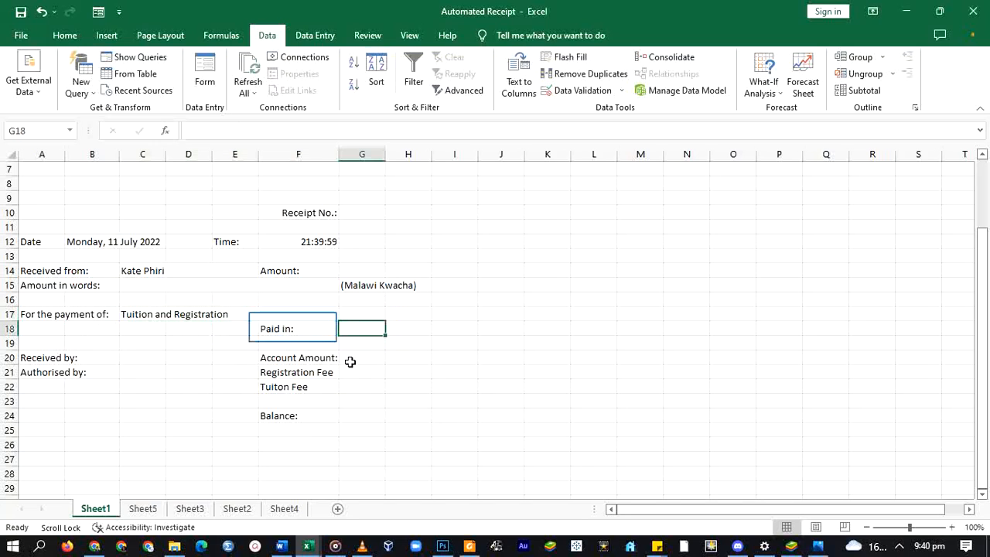
- Autofit column F so the Paid in label fits beside cell G18
left_click(312, 328)
left_click(357, 327)
left_click(287, 331)
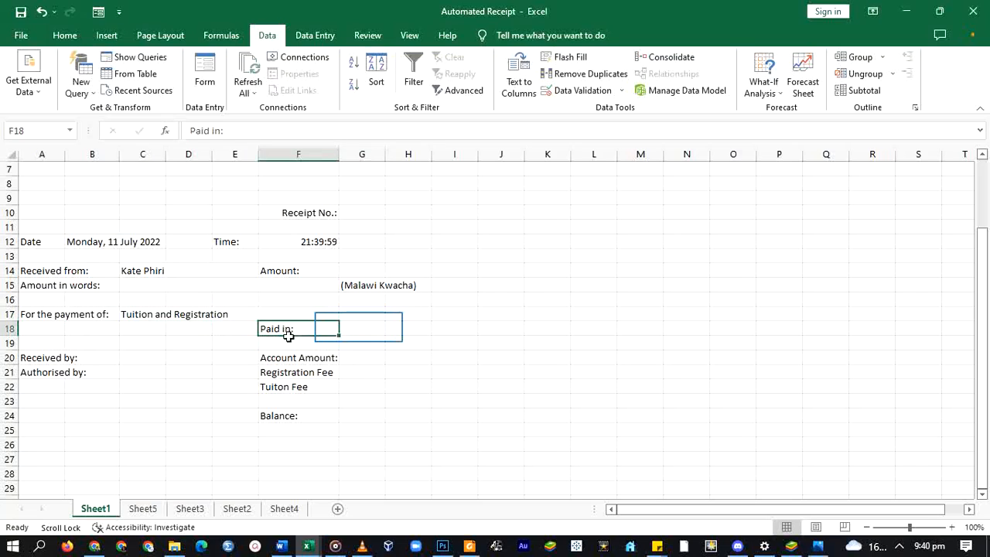
left_click(358, 326)
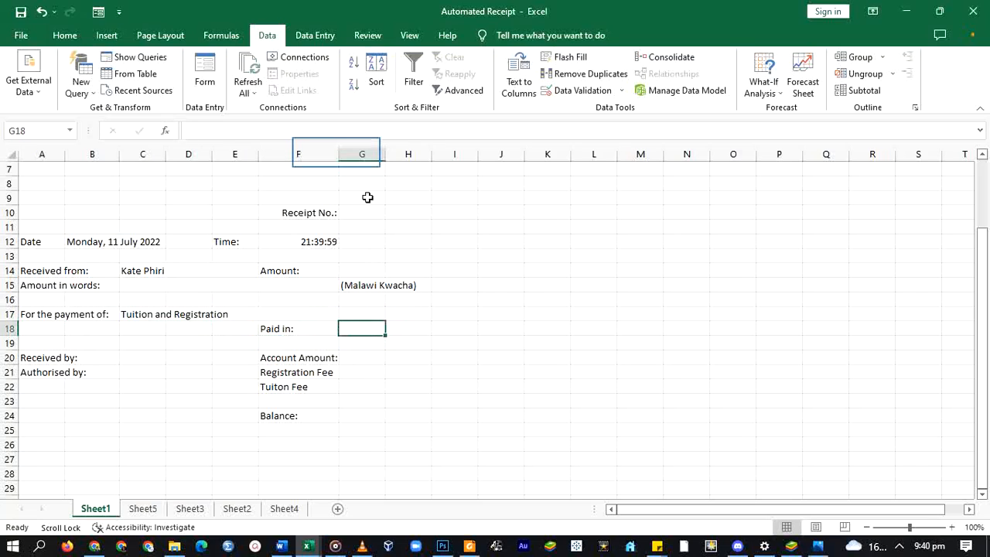
double_click(337, 154)
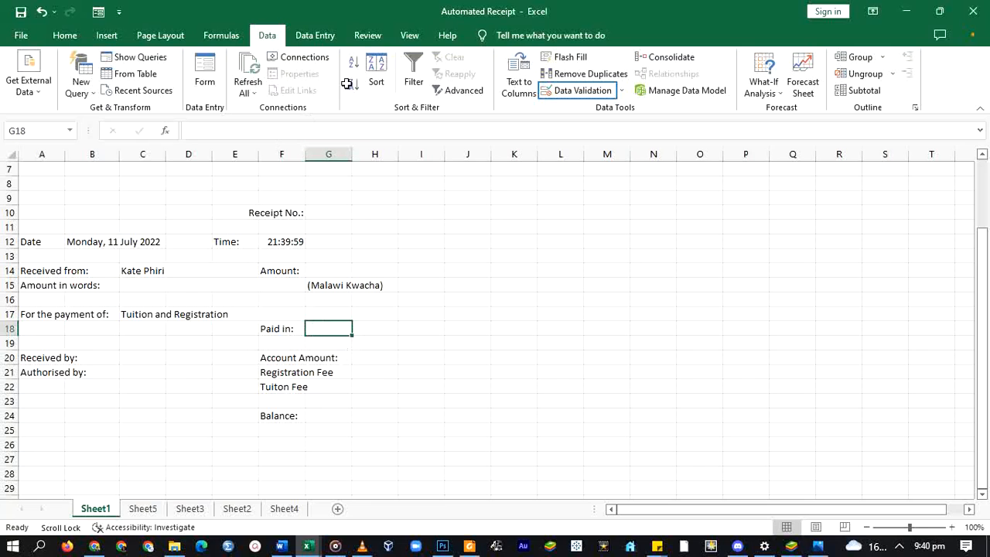
- Restrict G18 to a list of Cash, Checque, Mobile Transfer
left_click(564, 94)
left_click(383, 204)
left_click(349, 249)
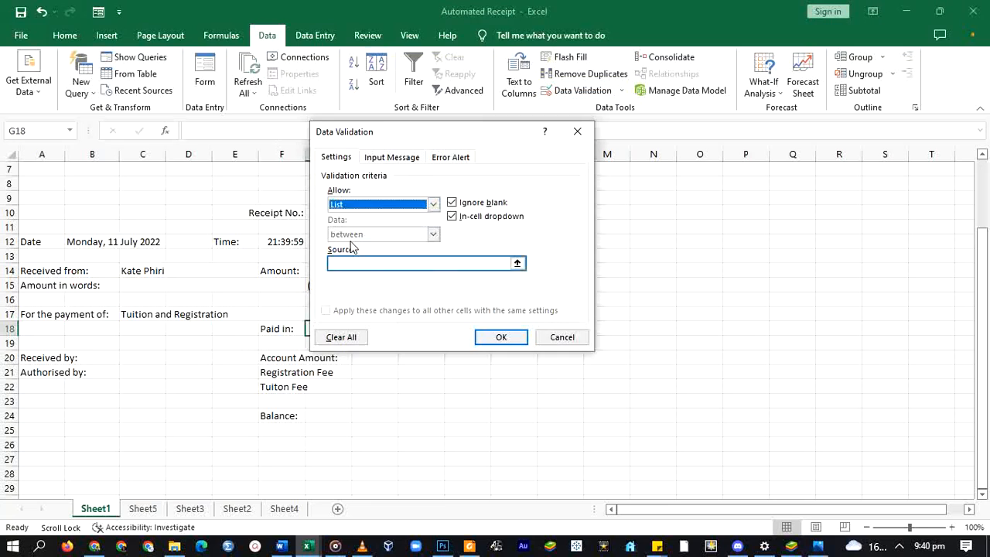
left_click(349, 263)
type("Cash, Checque, Mobile Transfer")
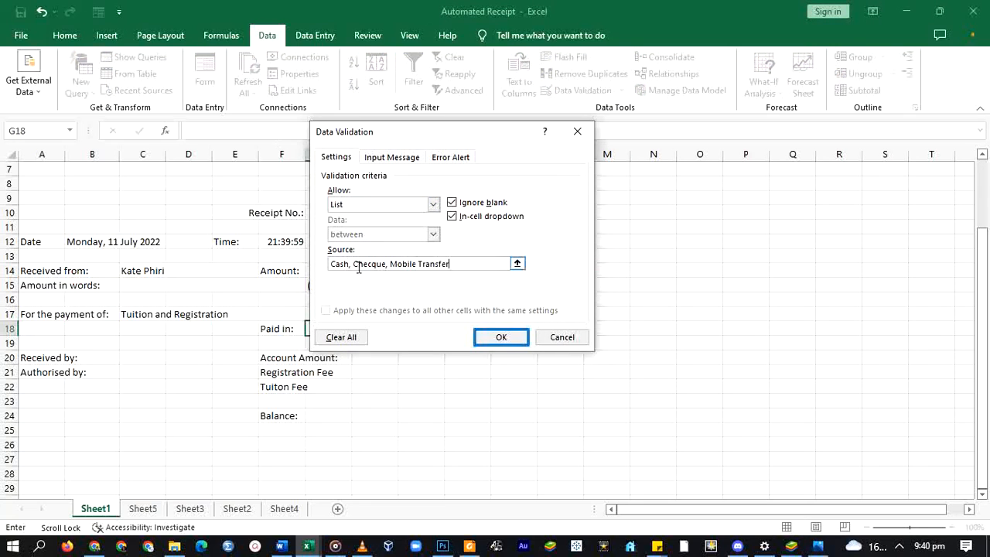
left_click(481, 337)
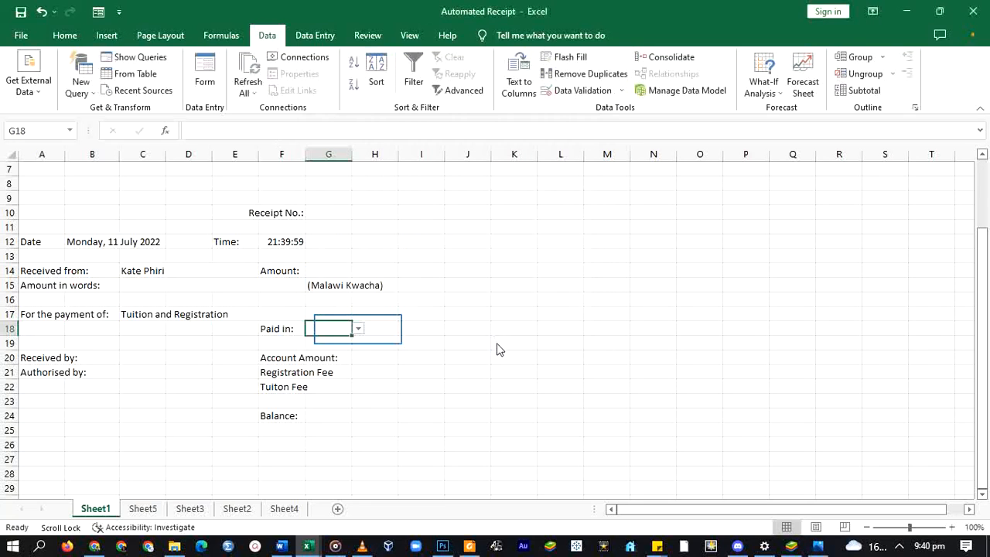
- Test G18's payment-method dropdown without choosing, then select C20 beside Received by
left_click(359, 330)
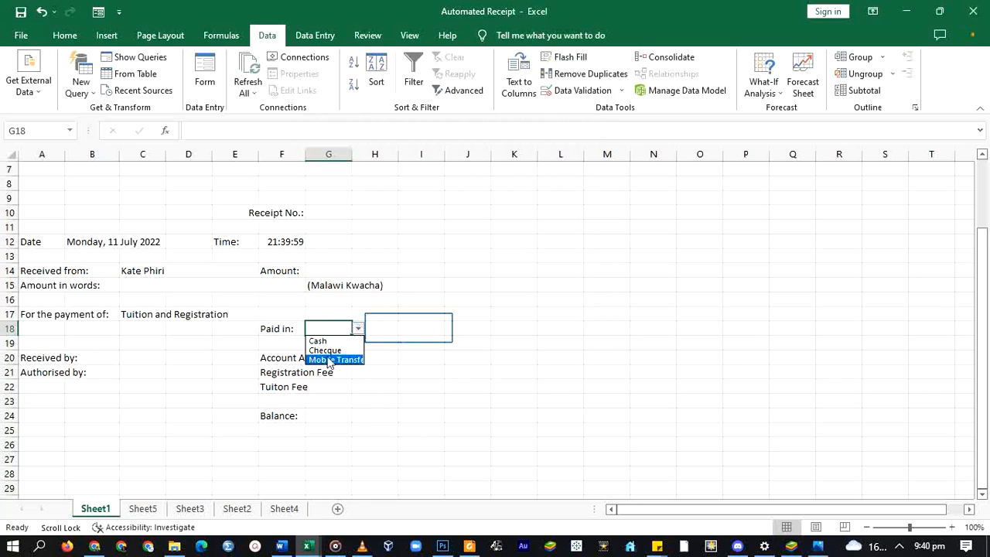
left_click(358, 328)
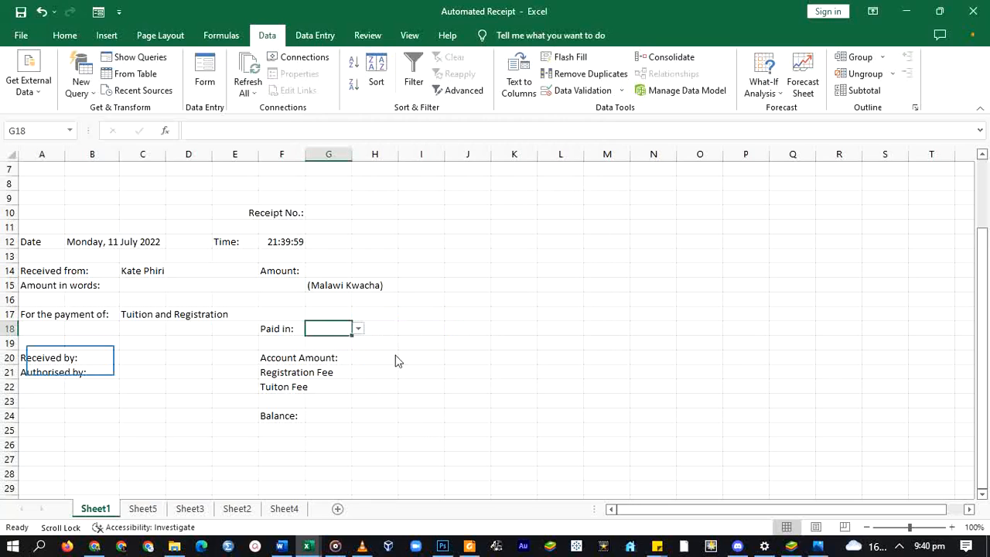
left_click(87, 358)
left_click(131, 359)
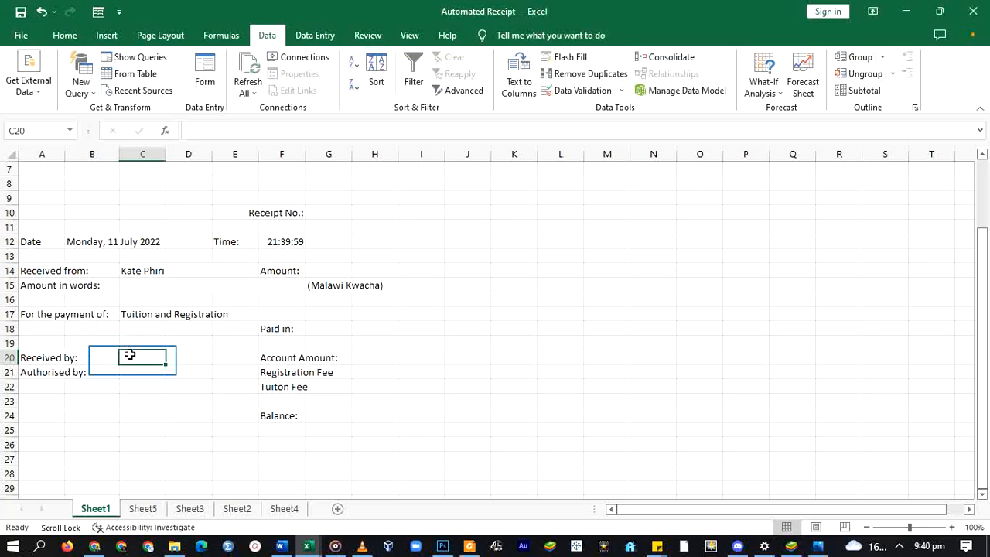
- Merge C20:E20 and restrict it to a list of the two staff names
left_click_drag(132, 360, 215, 356)
key("alt+h")
key("m")
key("c")
key("alt+a")
key("v")
key("v")
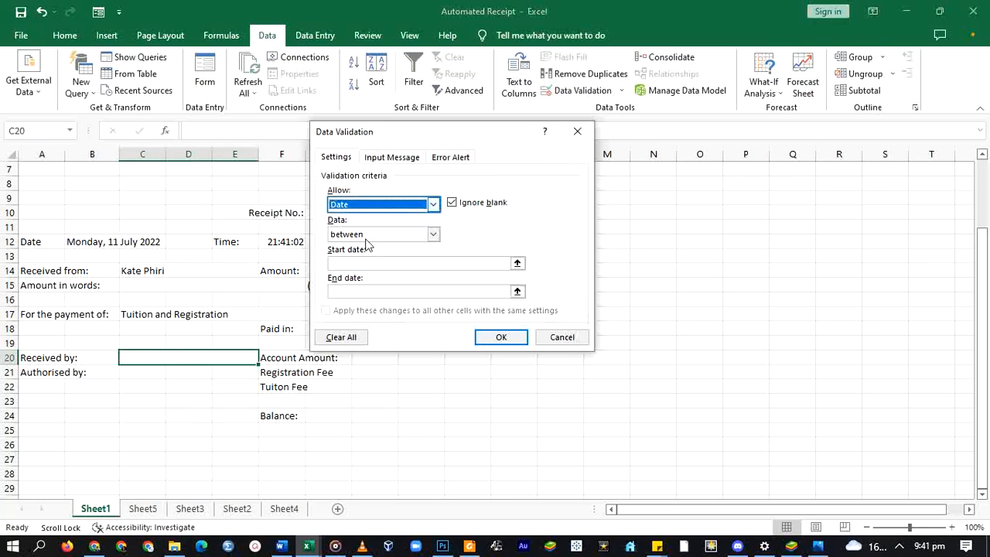
key("Down")
key("Down")
key("Down")
key("alt+s")
key("Return")
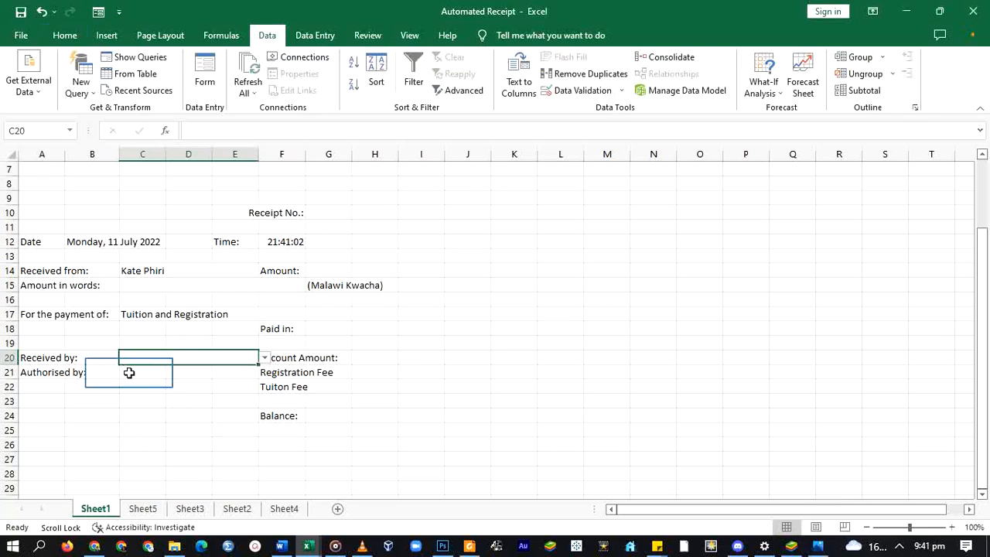
- Merge C21:E21, give it the same two-name list, and test its dropdown
left_click_drag(129, 371, 214, 372)
key("alt+h")
key("m")
key("c")
key("alt+a")
key("v")
key("v")
key("Down")
key("Down")
key("Down")
left_click(385, 263)
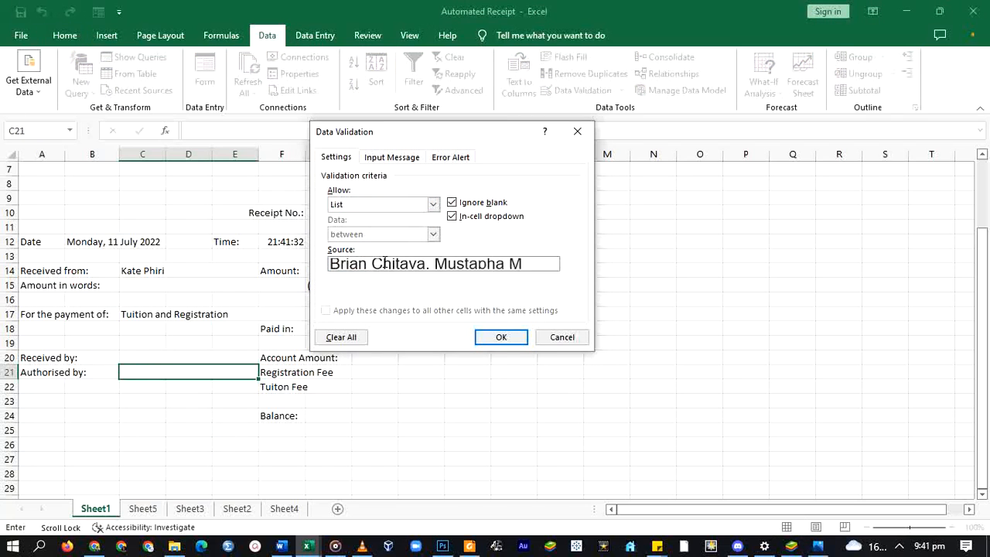
left_click(505, 338)
left_click(263, 374)
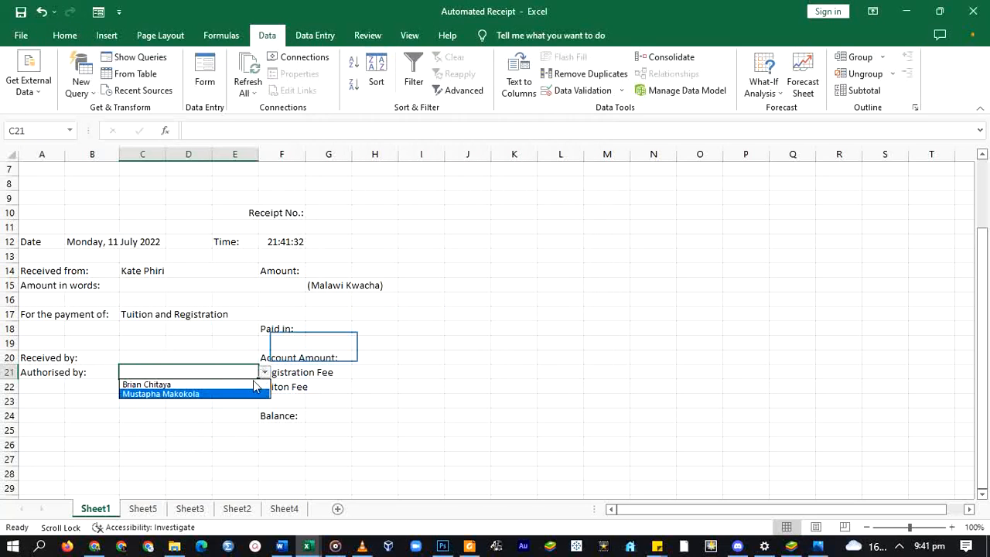
key("Escape")
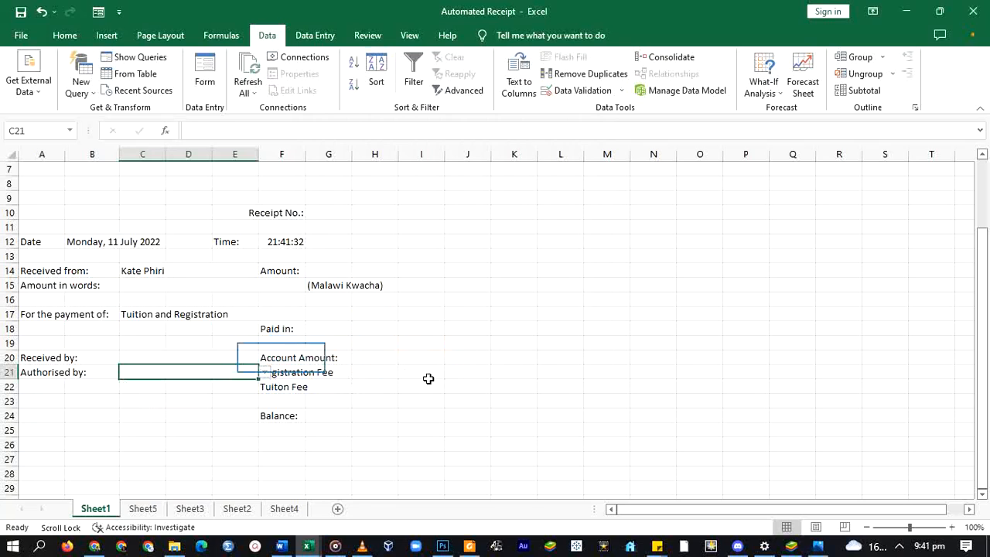
left_click(277, 355)
left_click(342, 355)
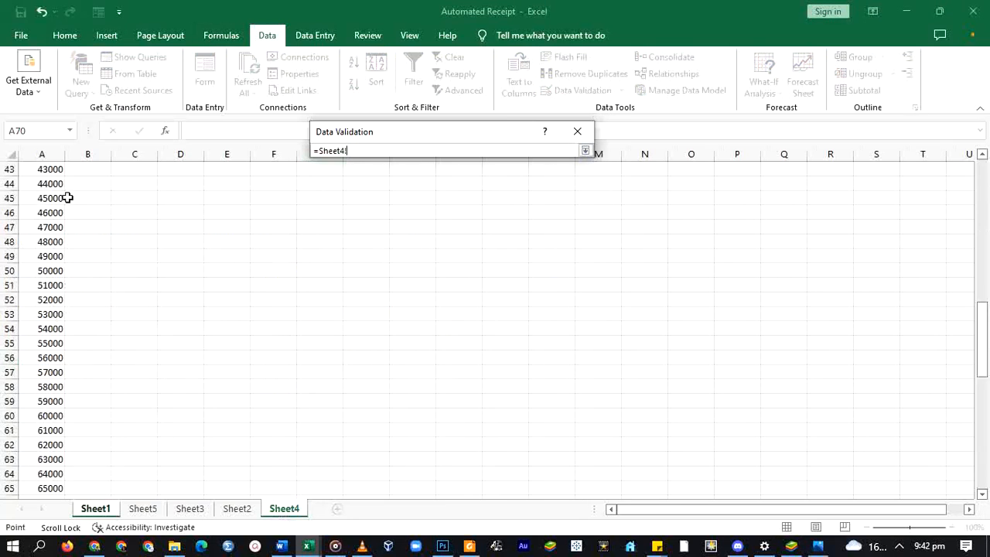
- Give G20 and G21 dropdowns of Sheet4 column A amounts, and start G22's list
left_click_drag(69, 196, 51, 482)
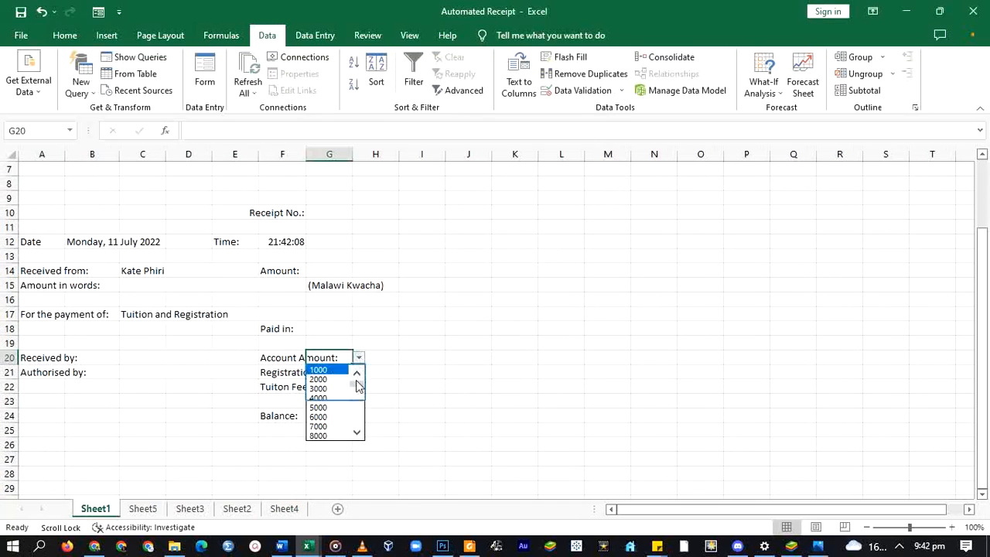
scroll(347, 405, "down", 10)
left_click(338, 373)
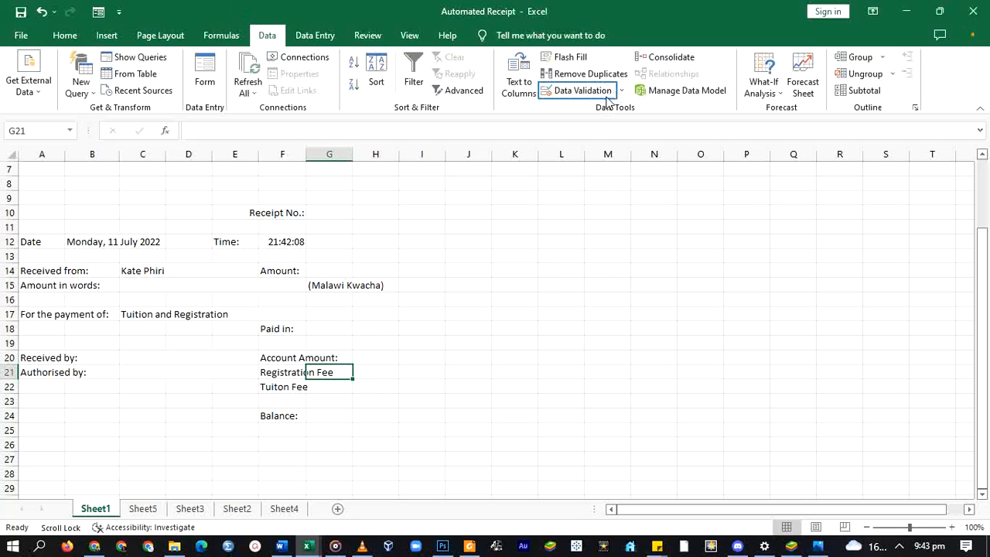
left_click(583, 90)
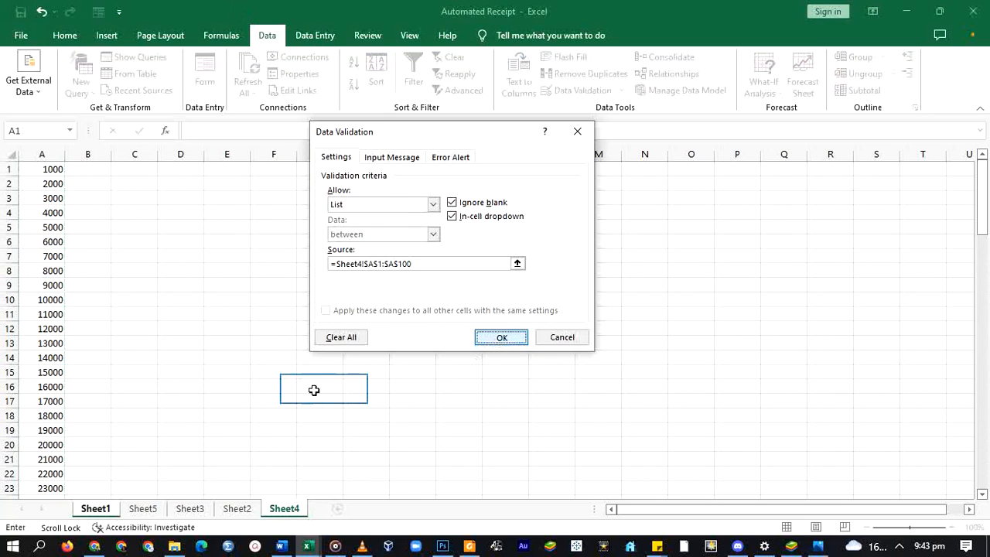
key("Return")
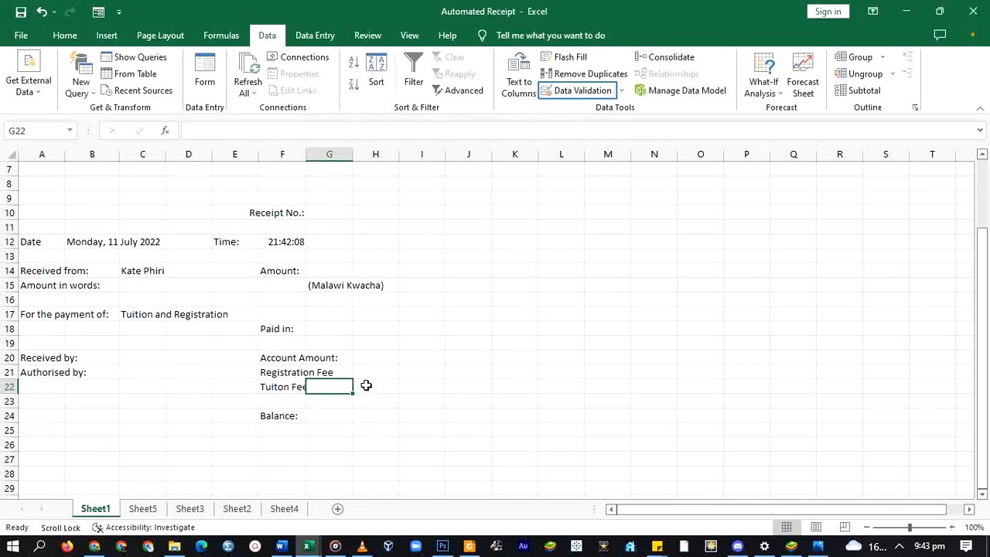
left_click(433, 205)
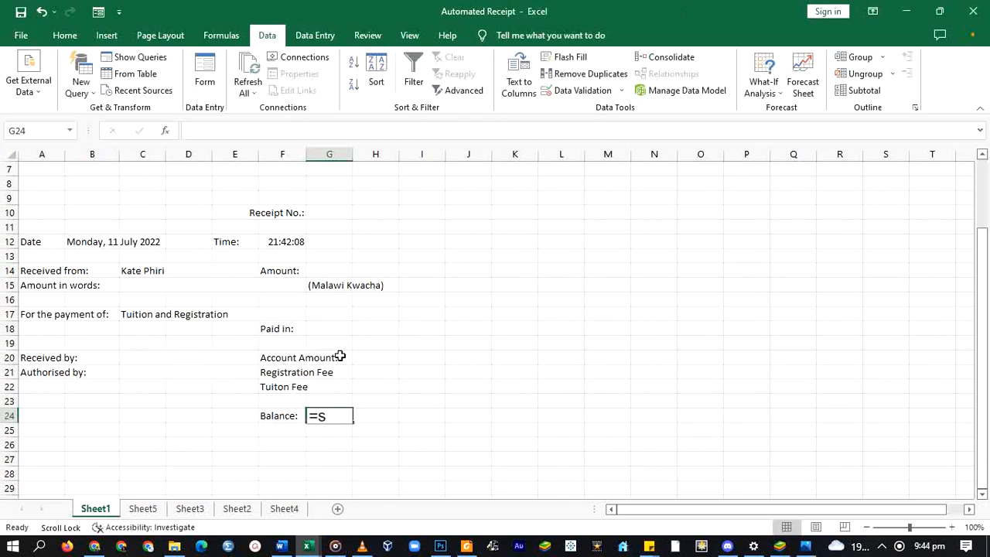
- Enter =SUM(G20-G21-G22) in the Balance cell G24
type("u")
key("Tab")
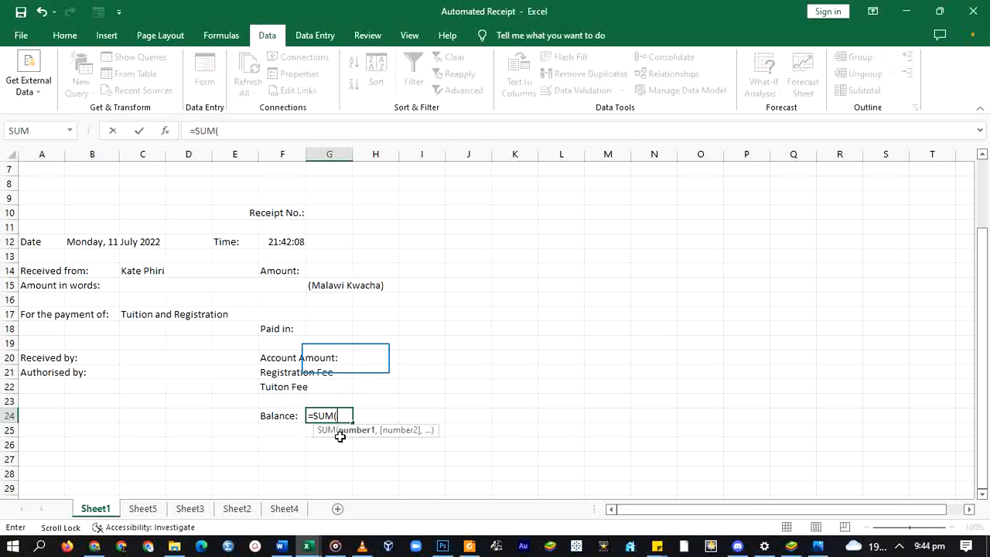
left_click(309, 357)
type("-")
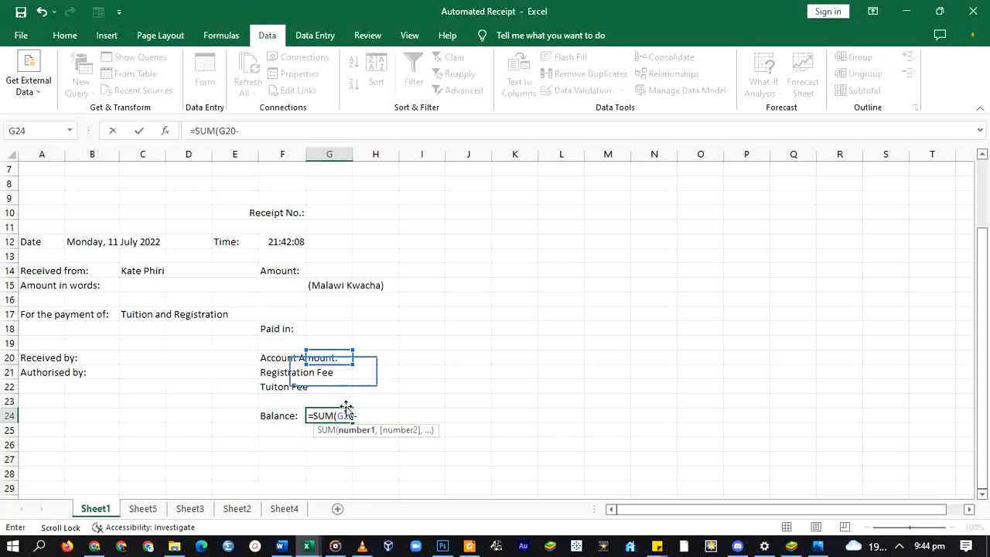
left_click(334, 373)
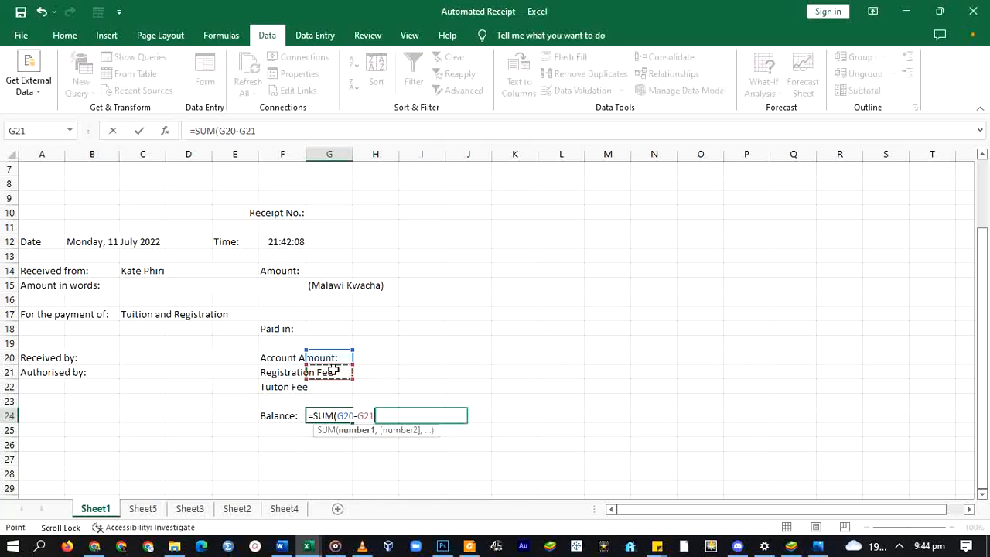
type("-")
left_click(332, 388)
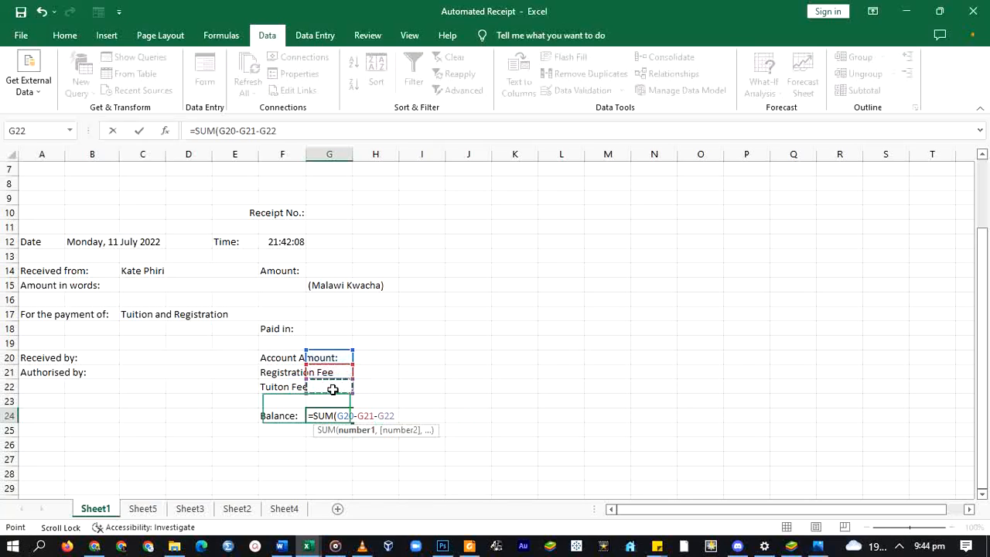
key("ctrl+Return")
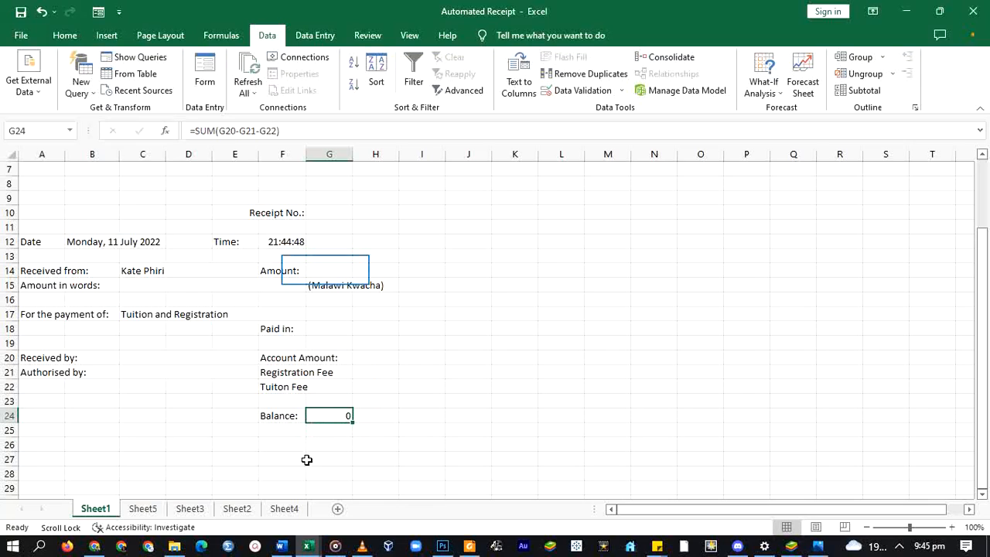
- Enter =SUM(G21,G22) in the Amount cell G14 and check the result
left_click(326, 269)
type("=")
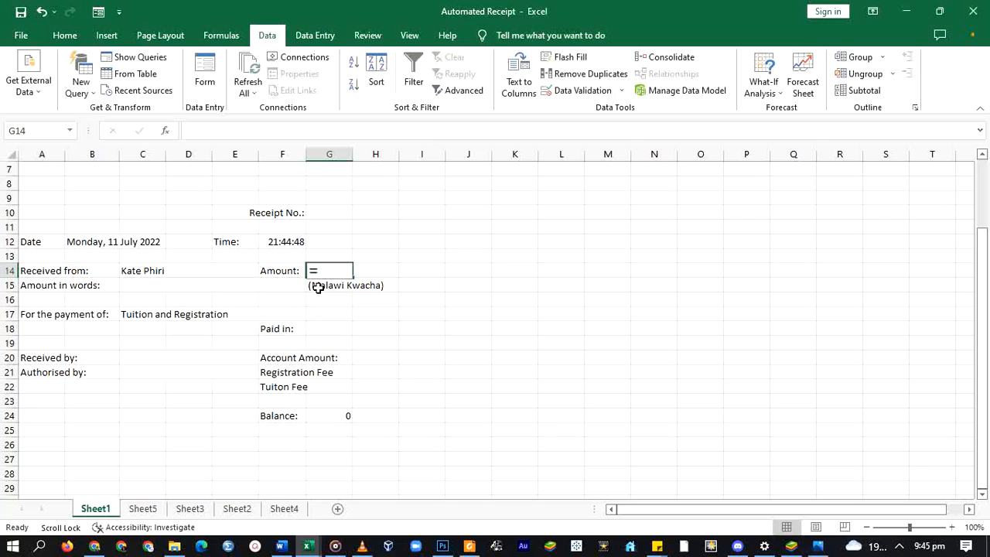
type("Sum")
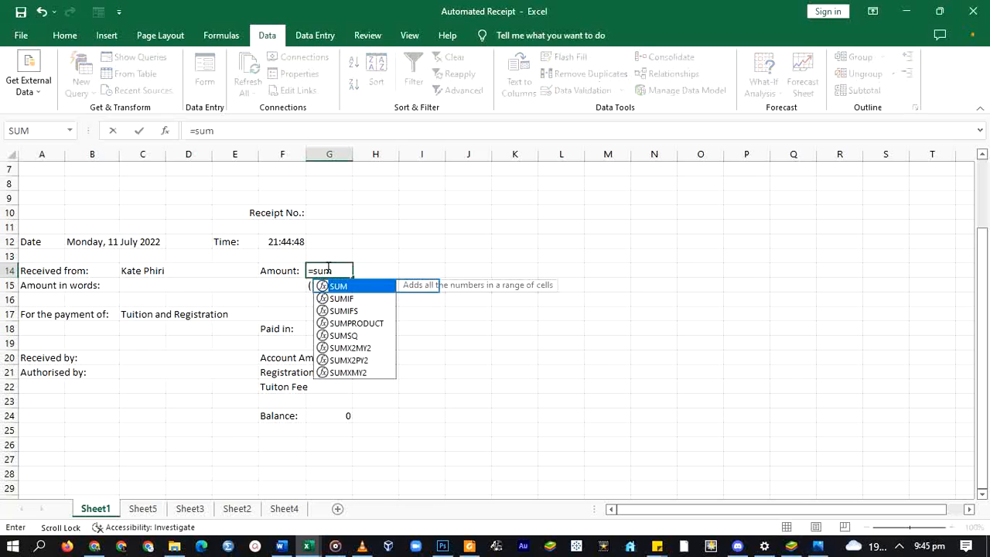
double_click(340, 287)
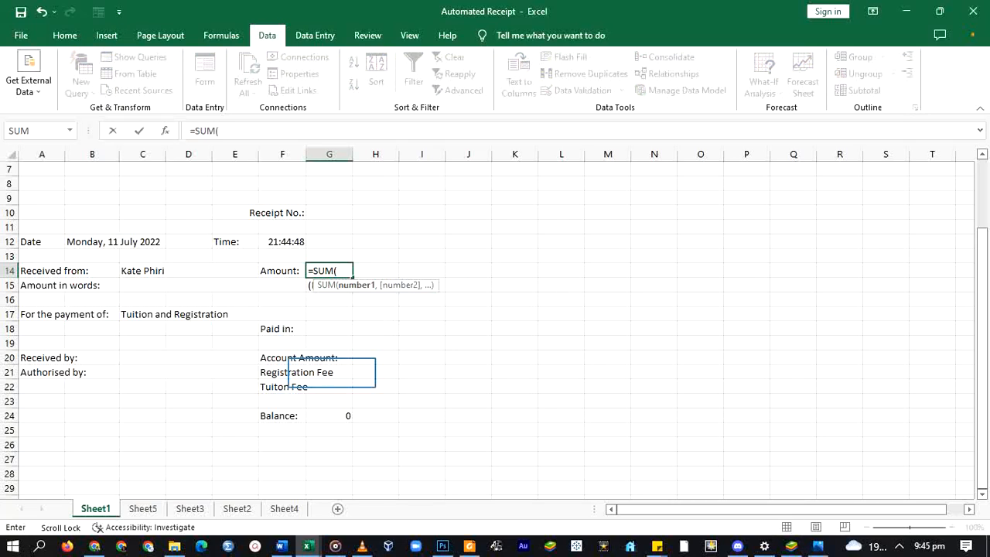
left_click(331, 373)
type(",")
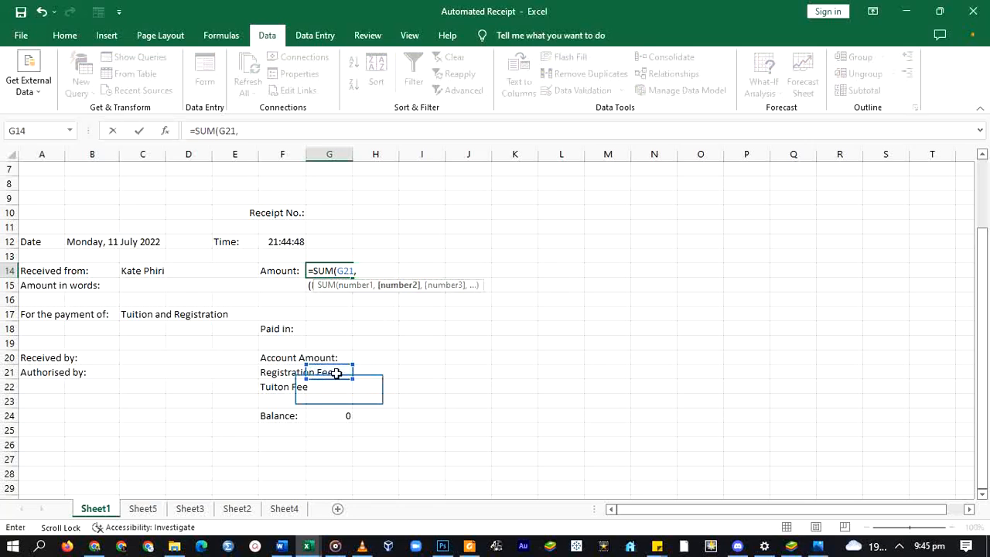
left_click(338, 389)
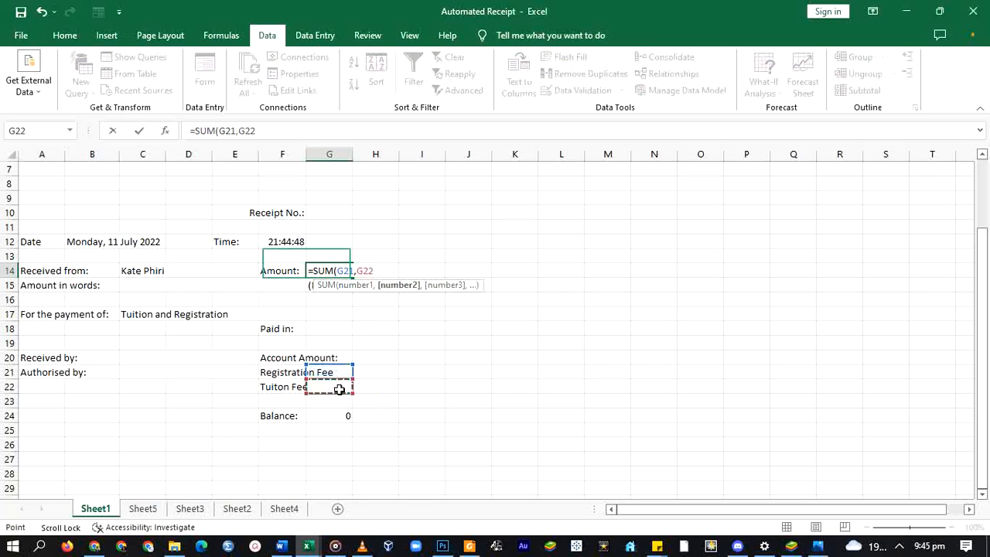
key("Return")
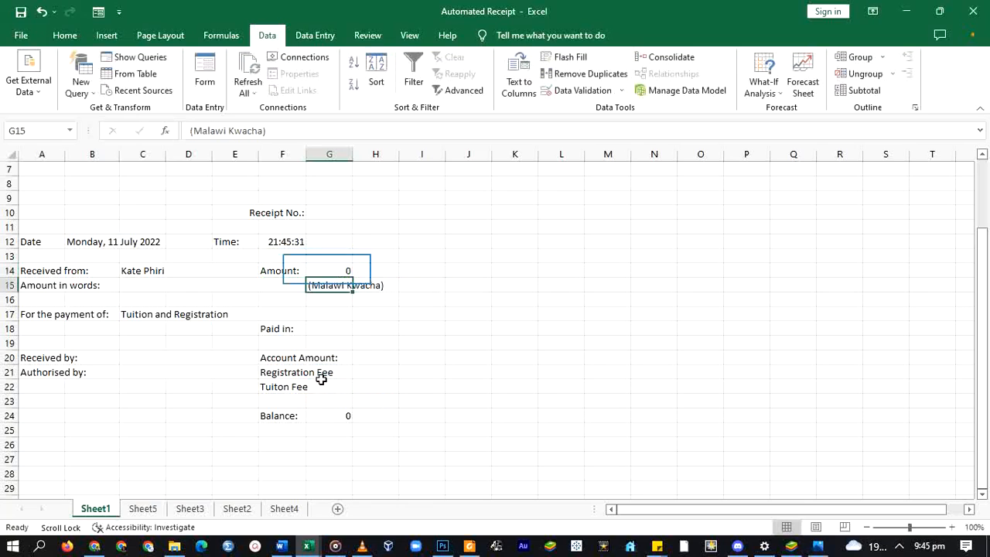
left_click(324, 270)
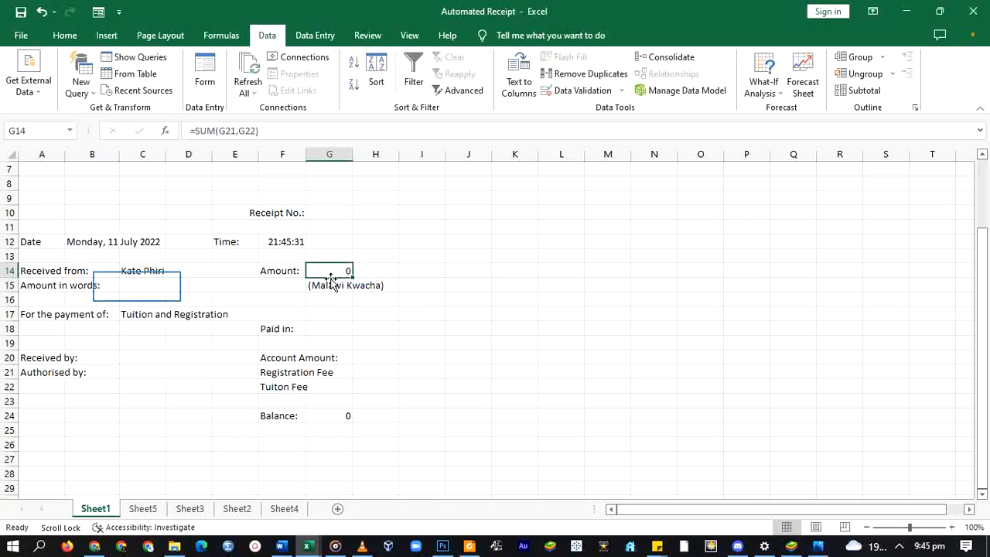
left_click(137, 286)
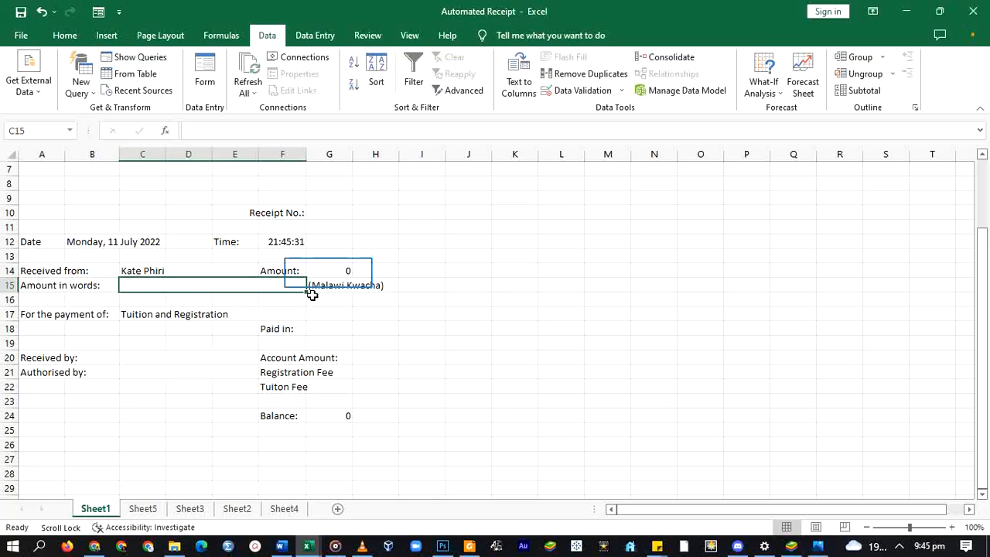
- Review G14's SUM formula, then start editing the merged amount-in-words cell C15
left_click(325, 276)
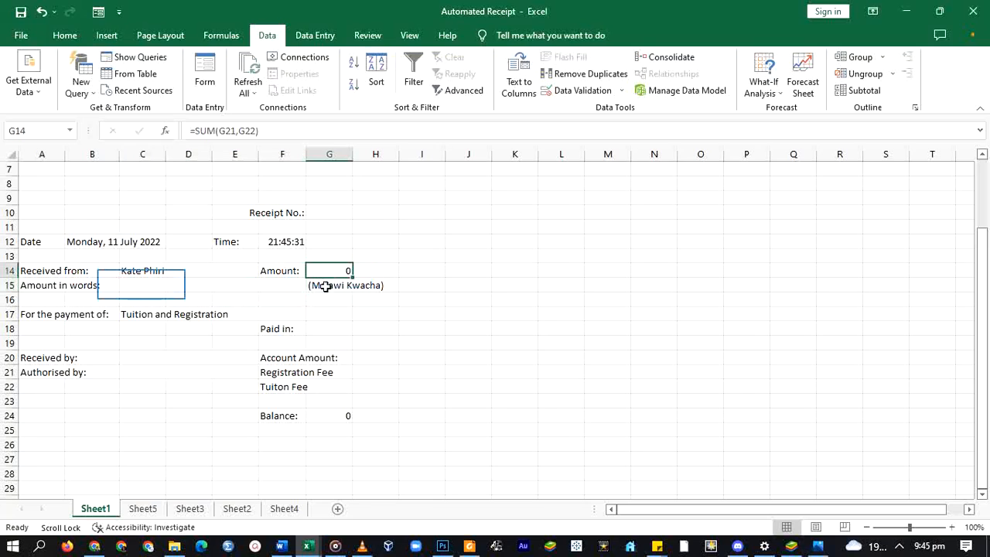
left_click(142, 288)
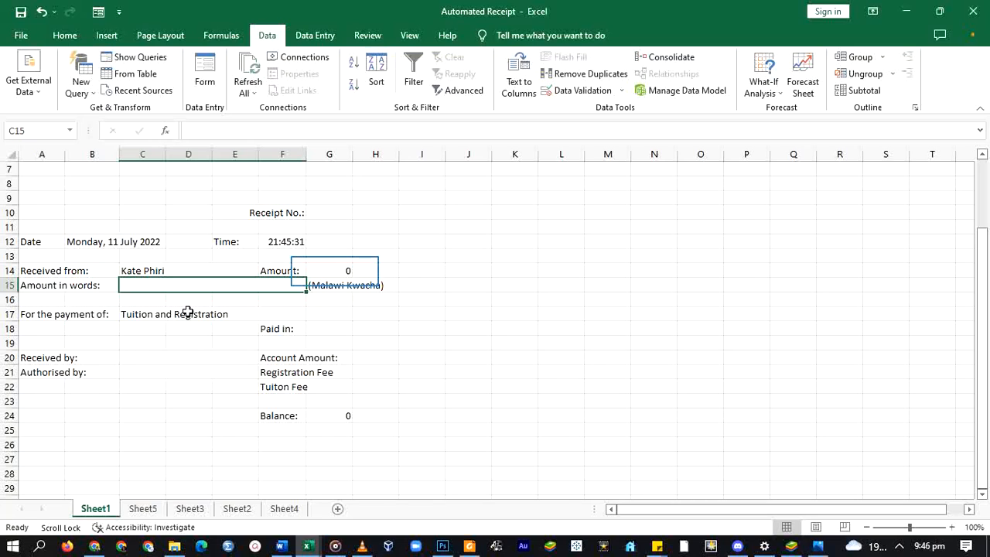
left_click(335, 271)
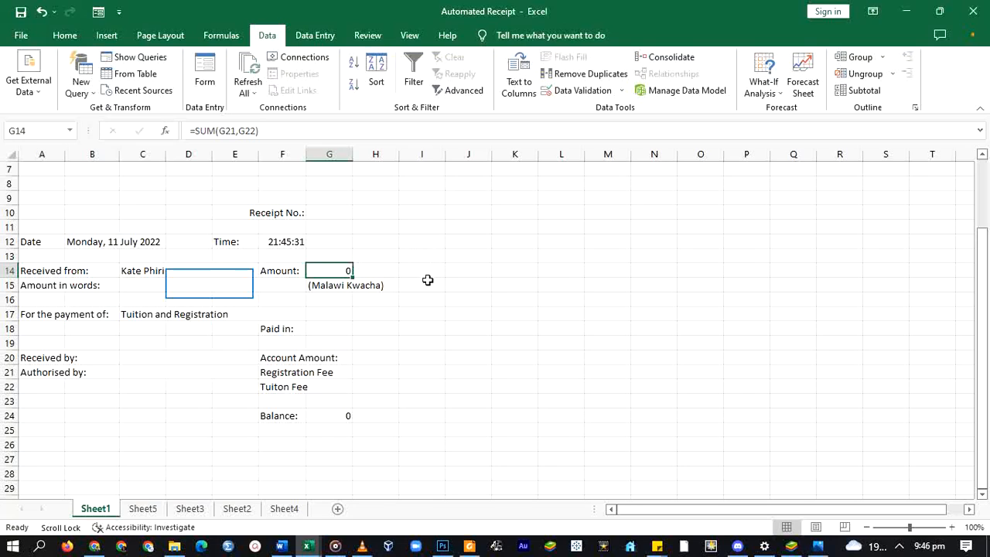
double_click(206, 285)
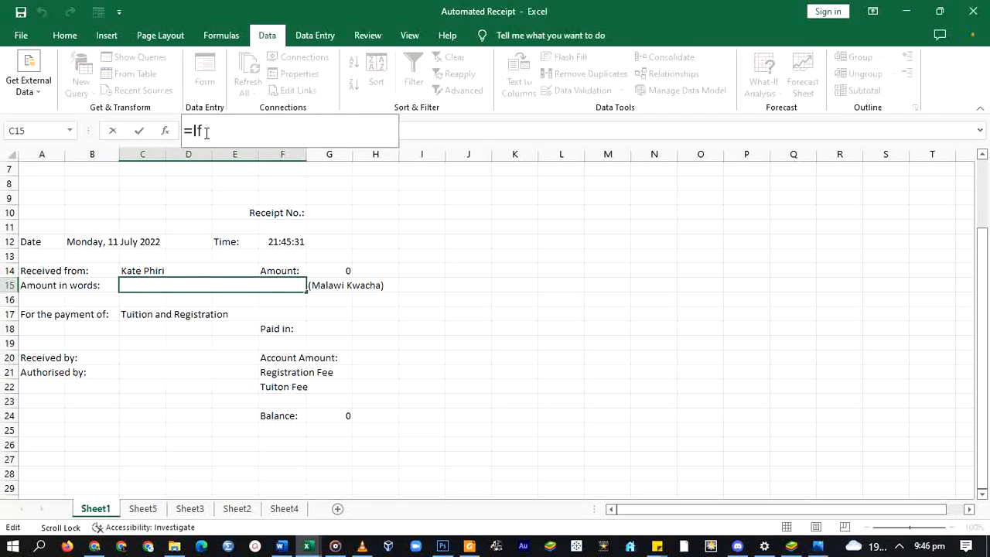
- Start C15's IF formula: G14=1000 returns "One Thousand"
type("=IF(")
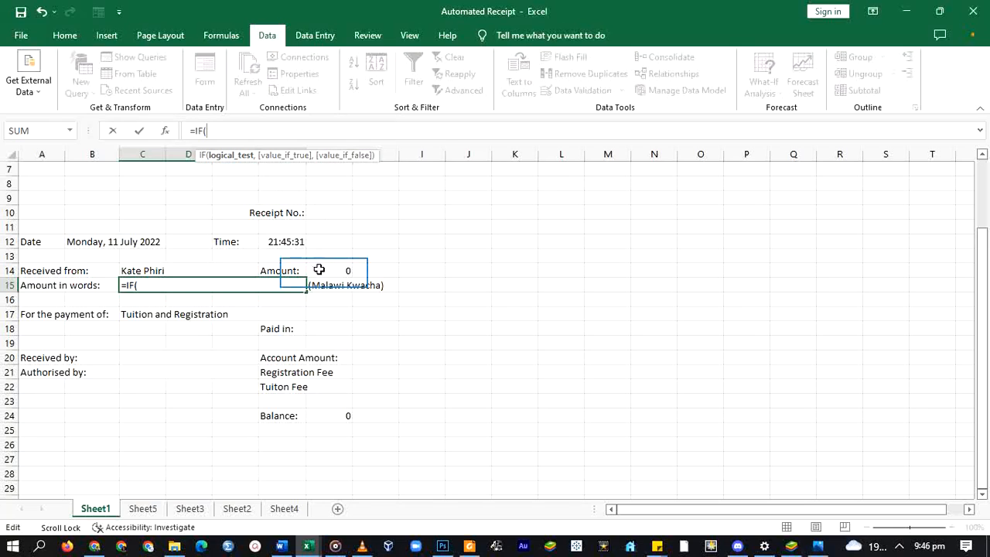
left_click(321, 269)
type("=")
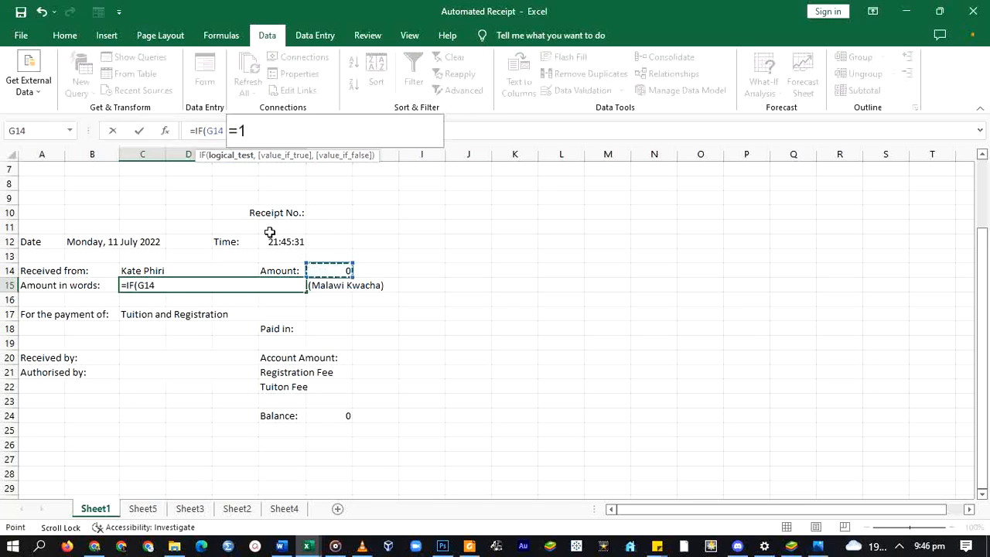
type("100")
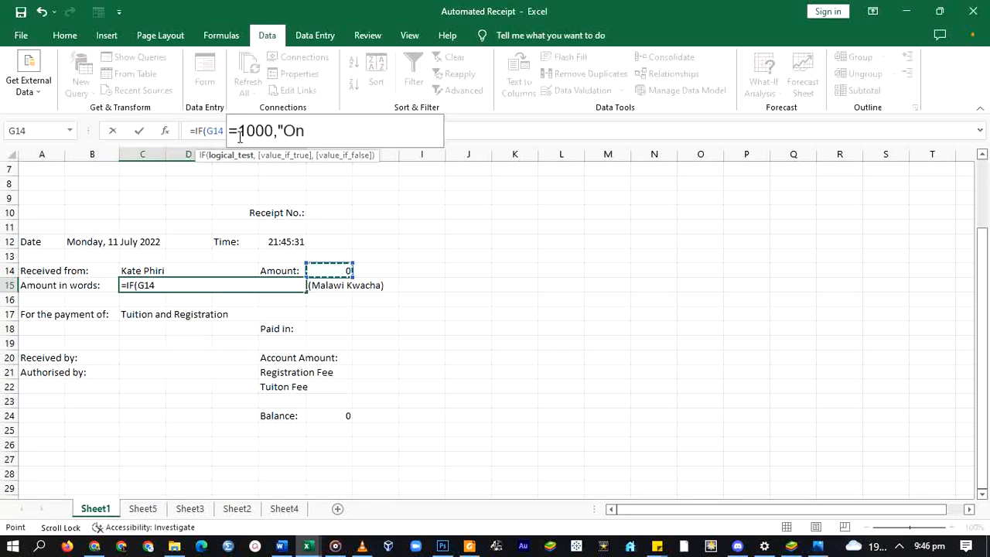
type("0,\"One t")
key("BackSpace")
type("Thousn")
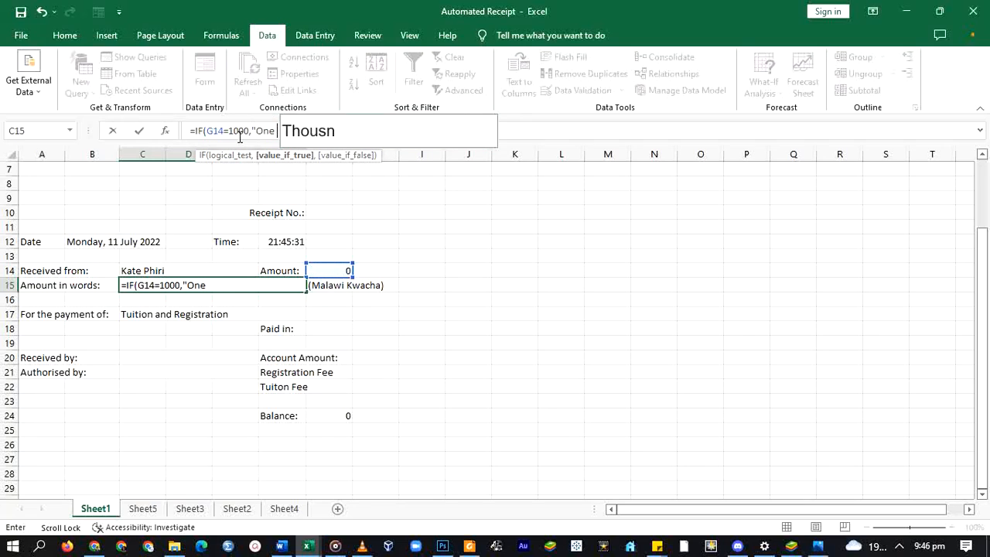
key("BackSpace")
type("ad")
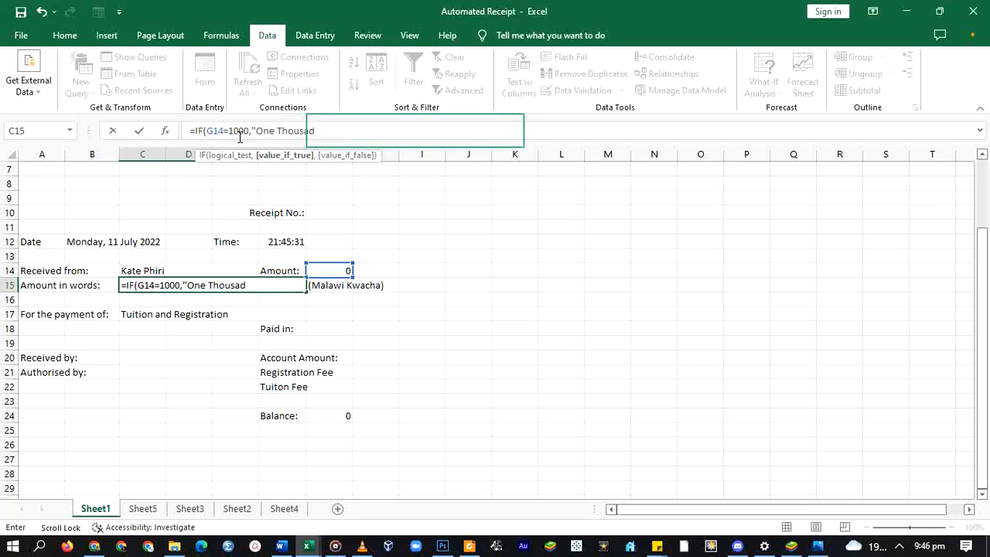
key("BackSpace")
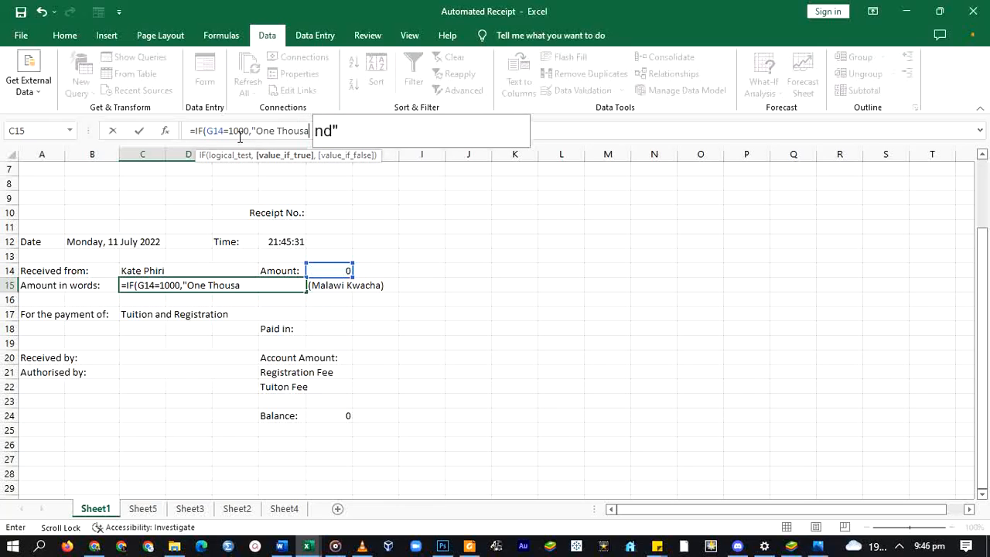
- Add nested branches for 2000 "Two Thousand" and 3000 "Three Thousand", fix typos, and confirm
type("nd\",IF(G14=2000,\"Two Thousand),")
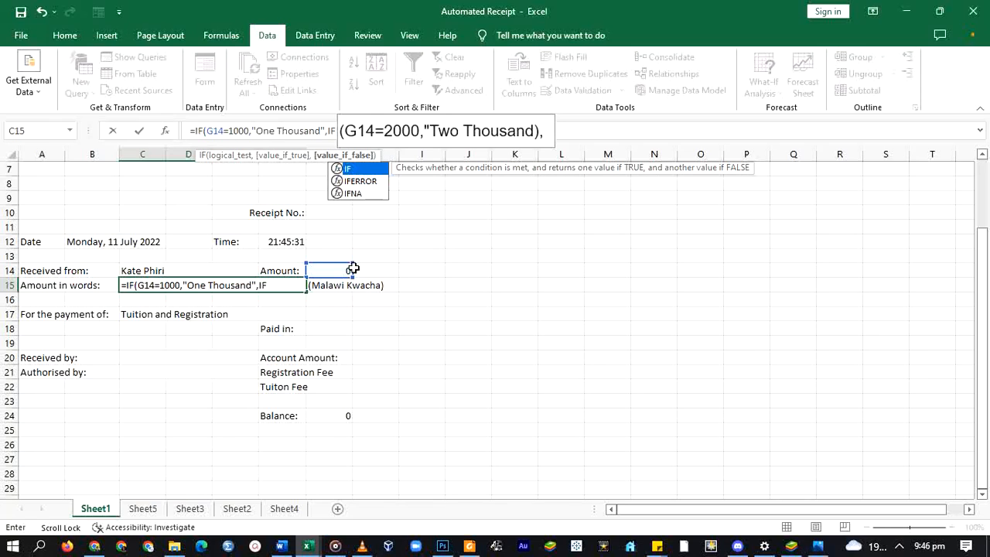
key("ctrl+v")
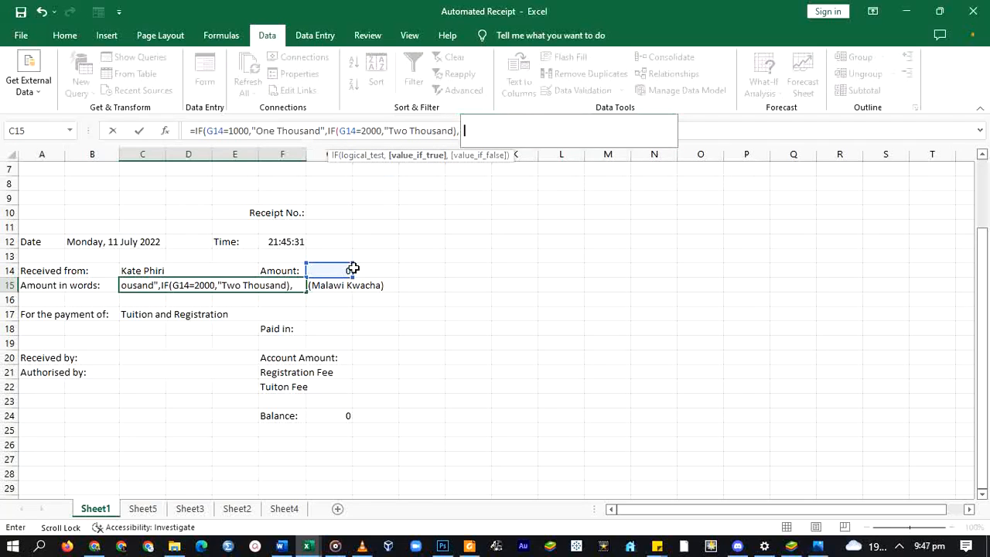
key("BackSpace")
key("BackSpace")
key("BackSpace")
type("\",IF(G14=")
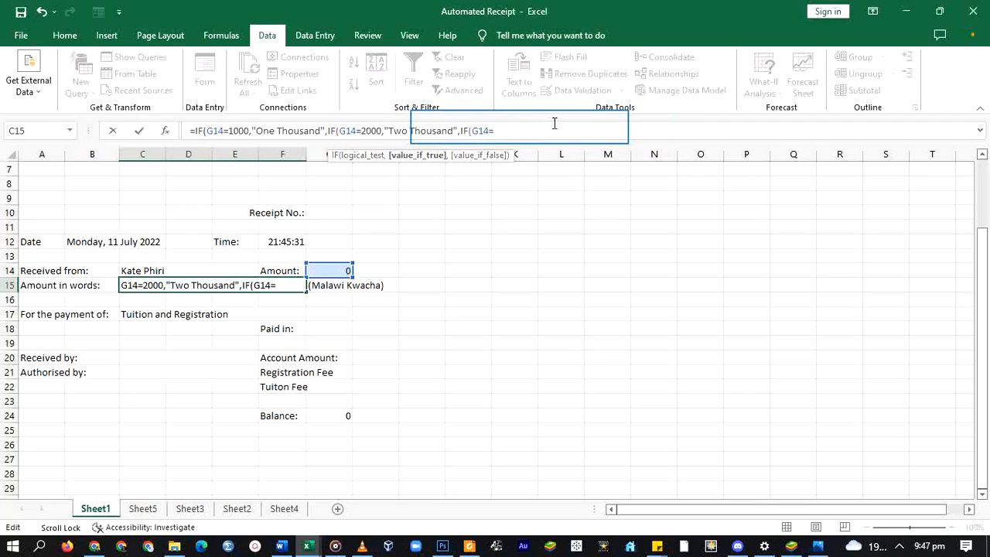
type("3000,\"Three Thiusand\"")
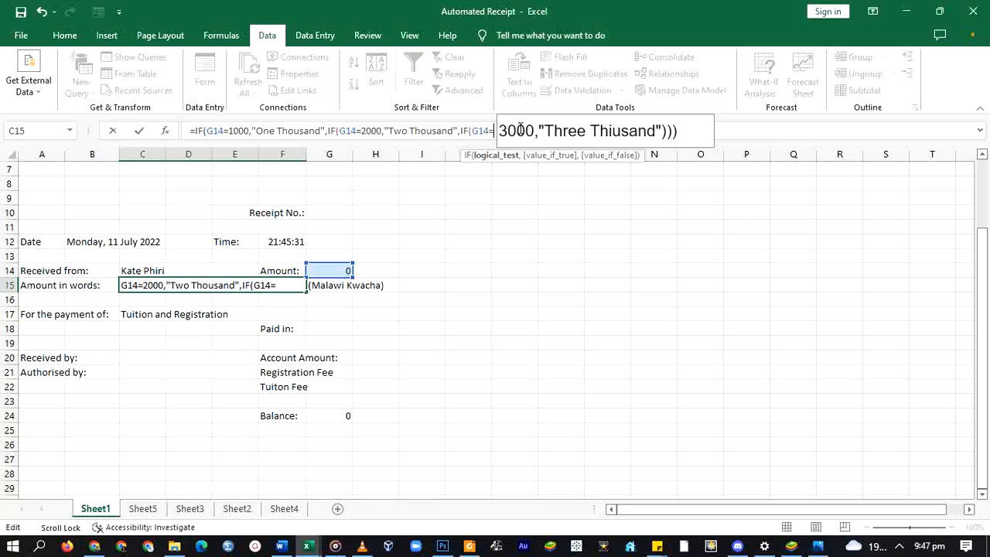
key("BackSpace")
type(")")
key("Left")
key("Left")
key("Left")
key("Left")
key("Left")
key("Left")
key("Left")
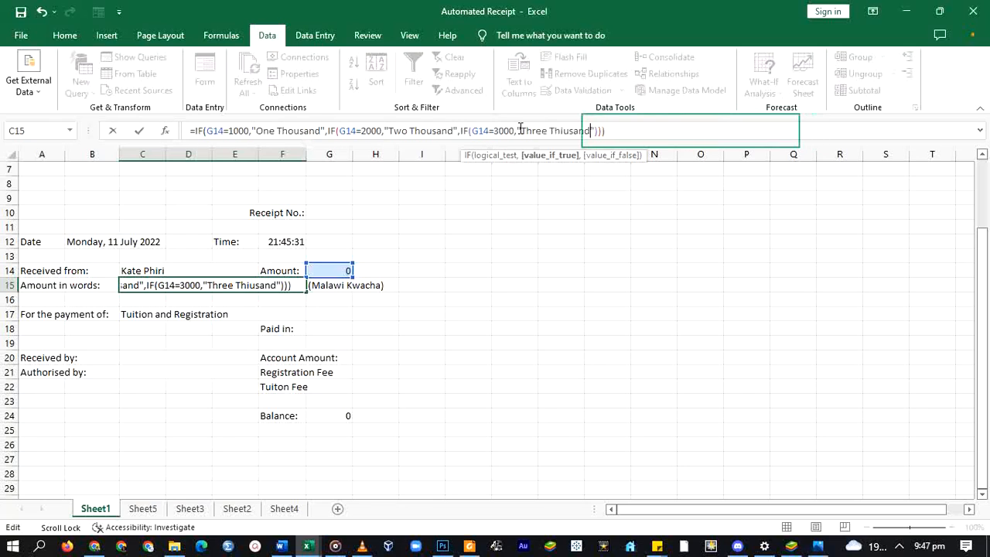
key("Left")
key("Left")
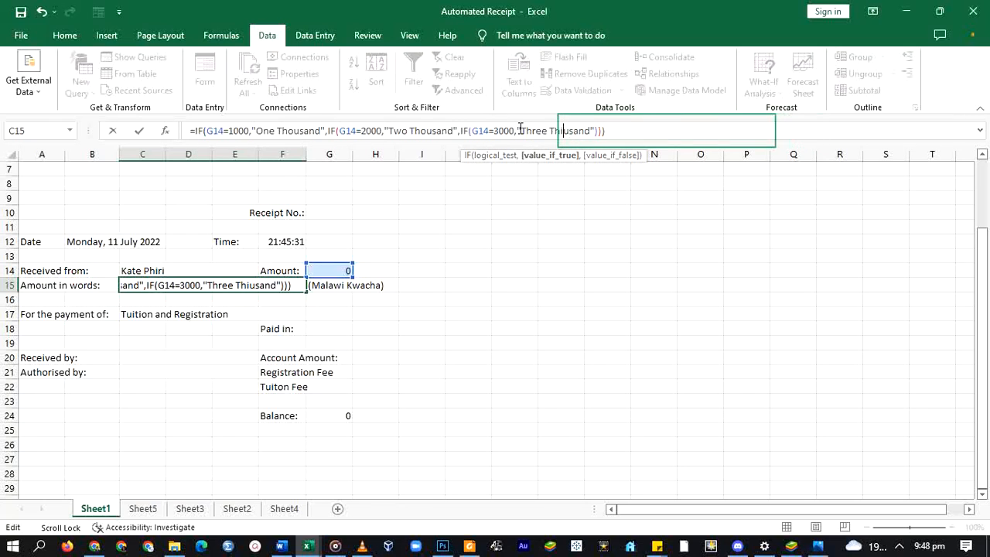
key("BackSpace")
type("o")
key("Return")
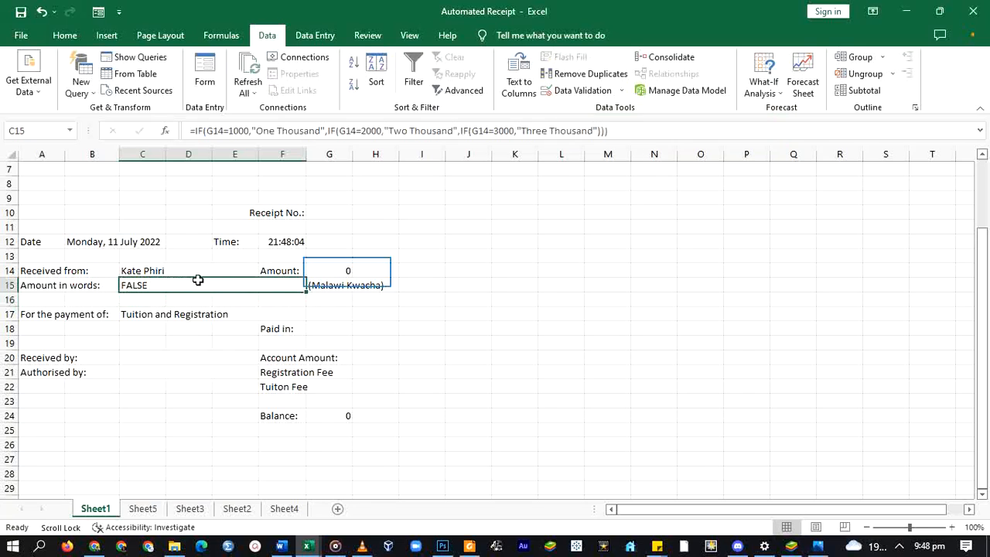
- Choose Registration Fee 1000, Account Amount 5000 and Tuition Fee 2000 from the dropdowns
left_click(348, 273)
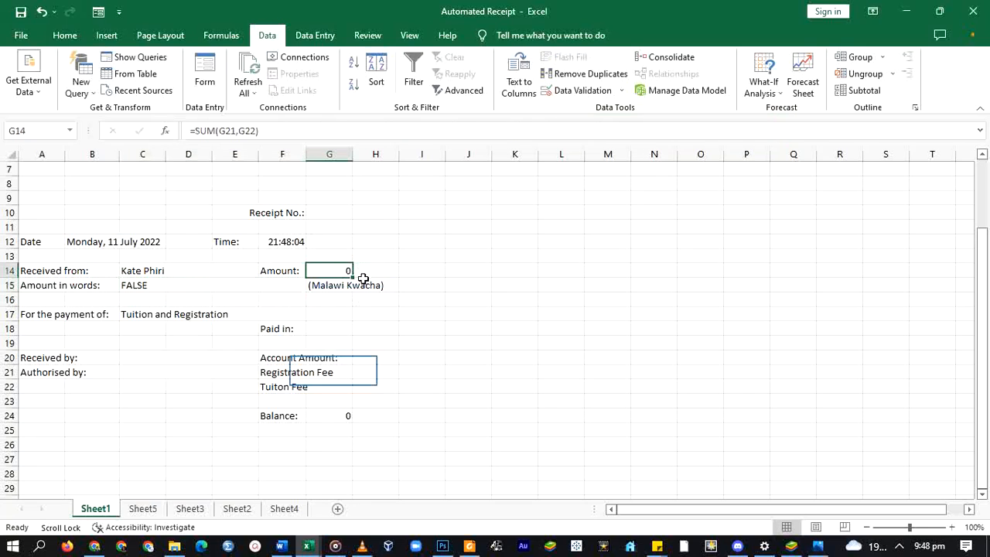
left_click(328, 372)
left_click(359, 373)
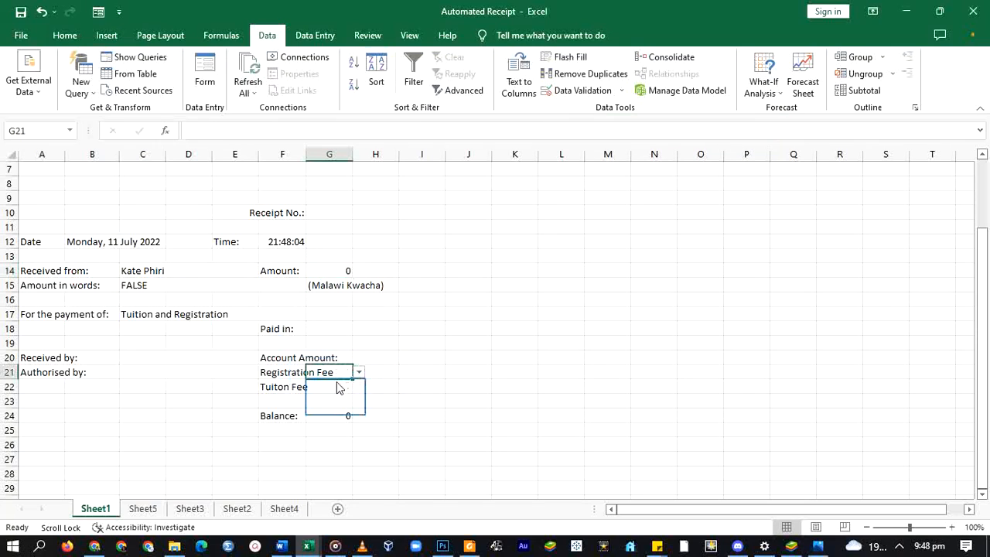
left_click(338, 387)
left_click(348, 361)
left_click(359, 357)
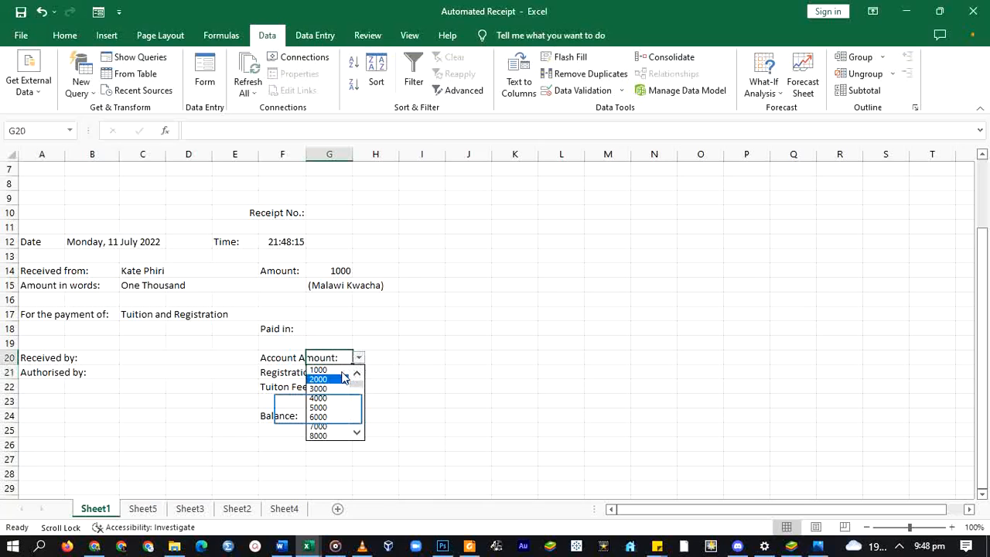
left_click(319, 409)
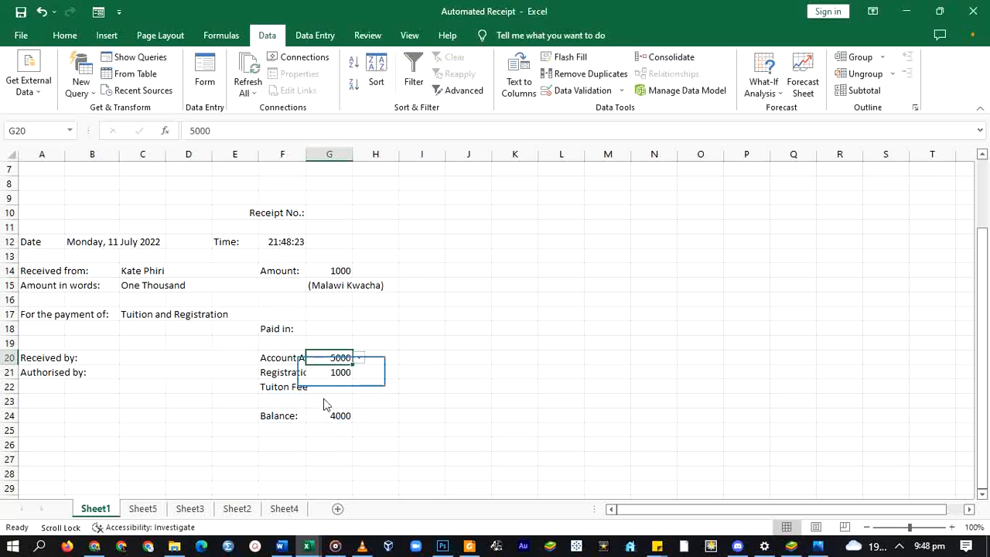
left_click(332, 386)
left_click(358, 387)
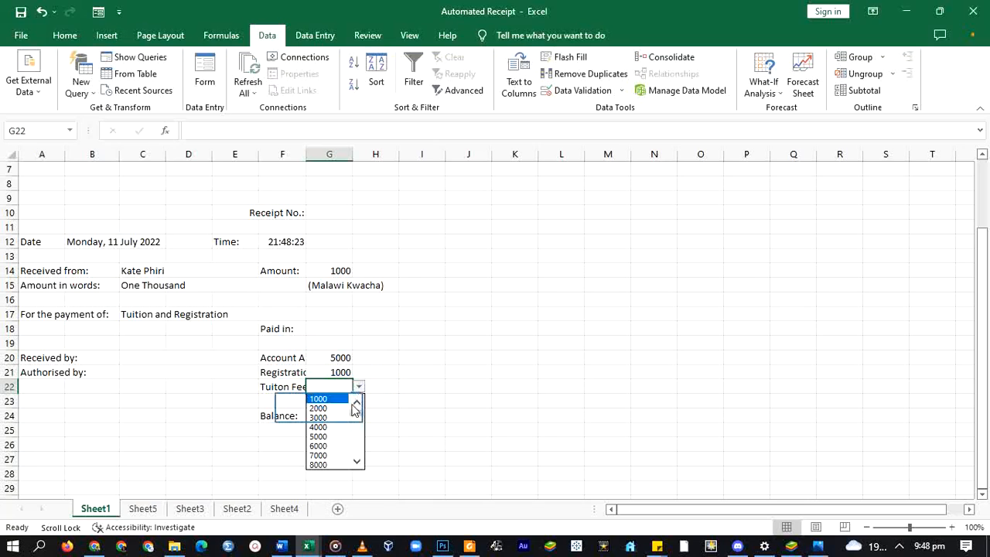
left_click(321, 415)
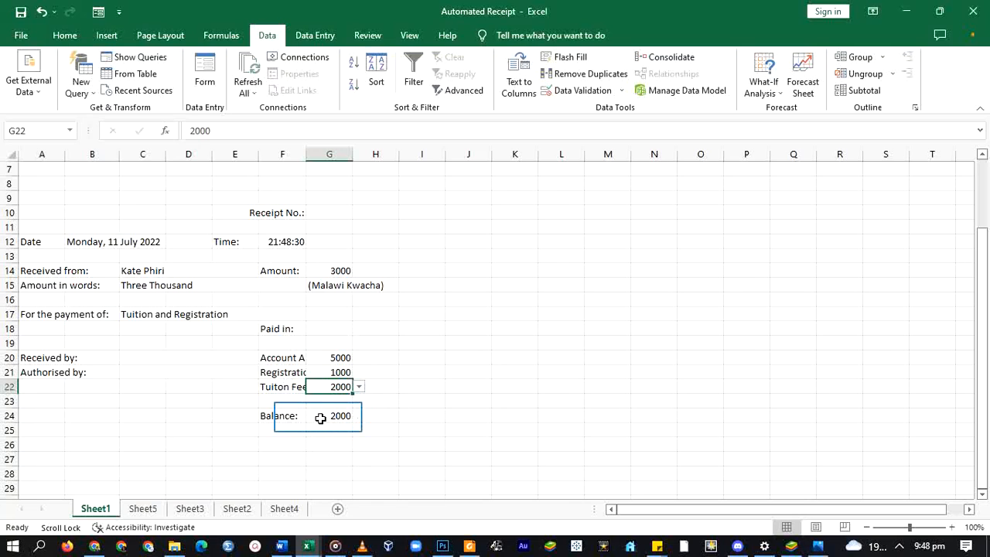
- Inspect the Balance, Amount and amount-in-words formulas against the chosen values
left_click(320, 418)
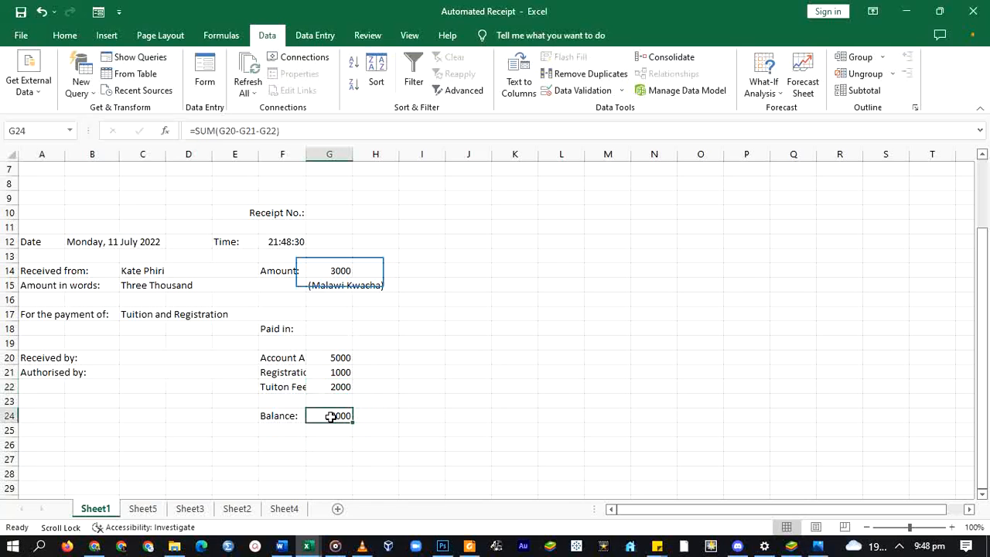
left_click(328, 272)
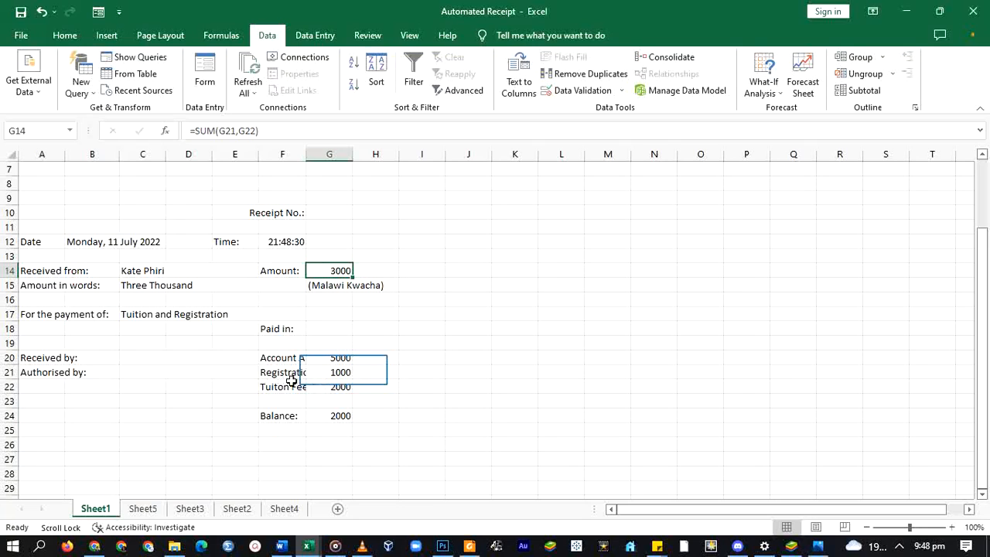
left_click(341, 374)
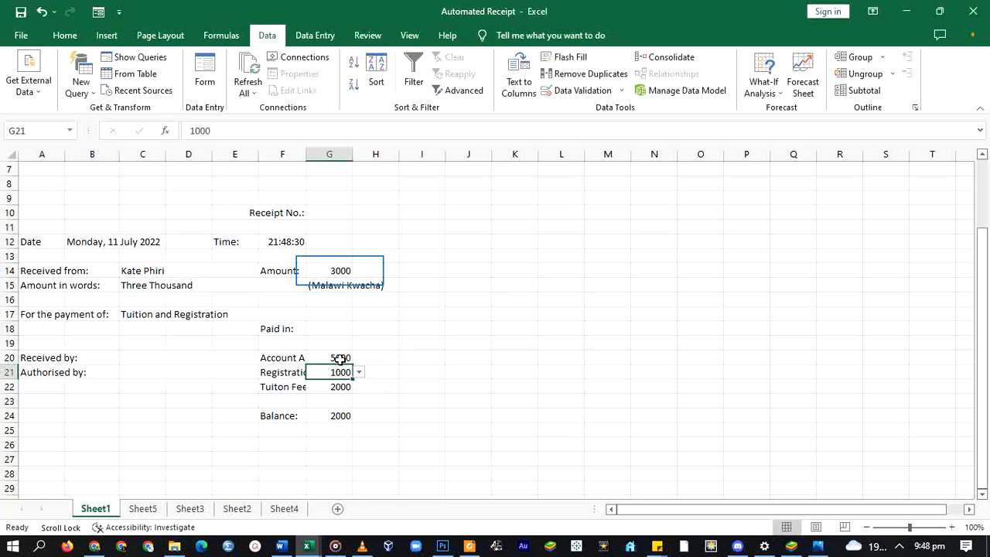
left_click(335, 272)
left_click(73, 286)
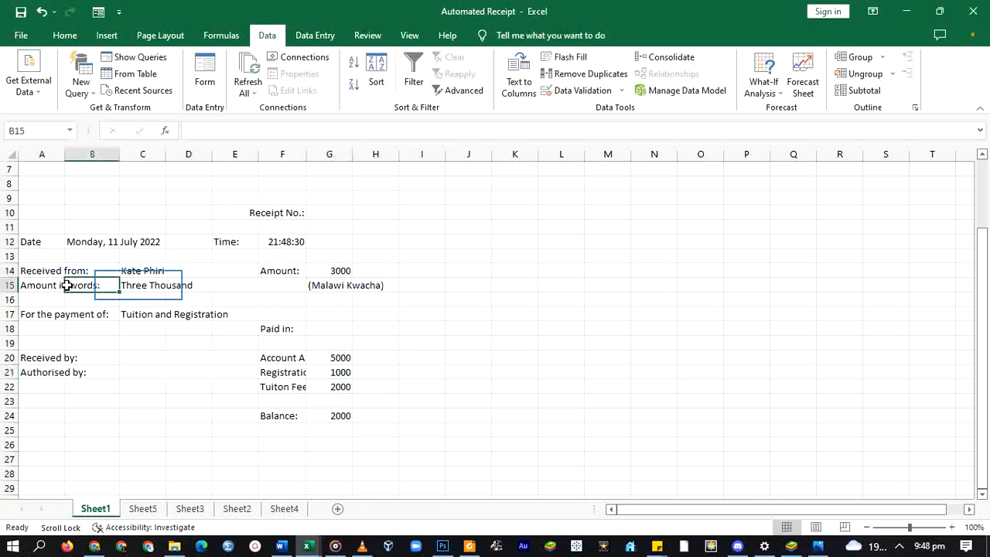
left_click(136, 285)
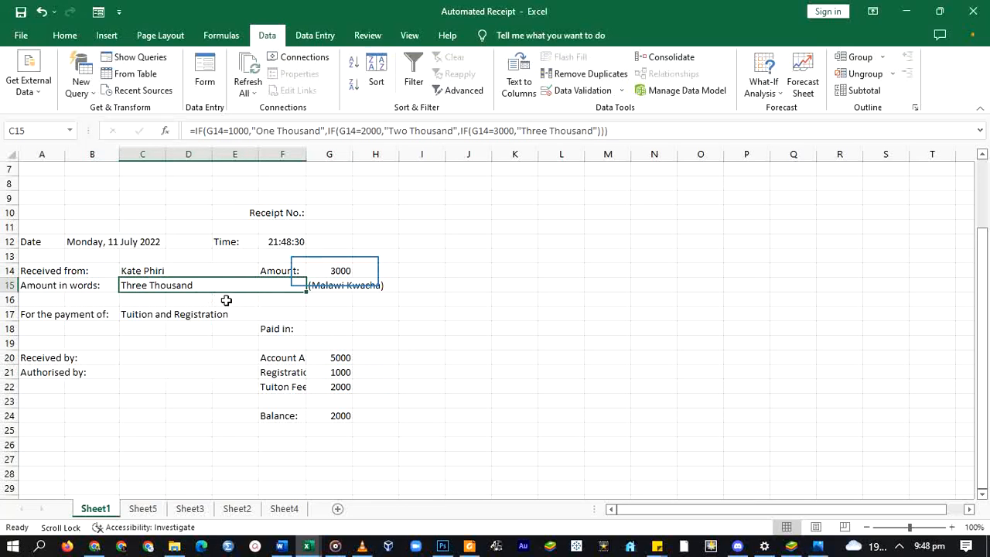
left_click(332, 270)
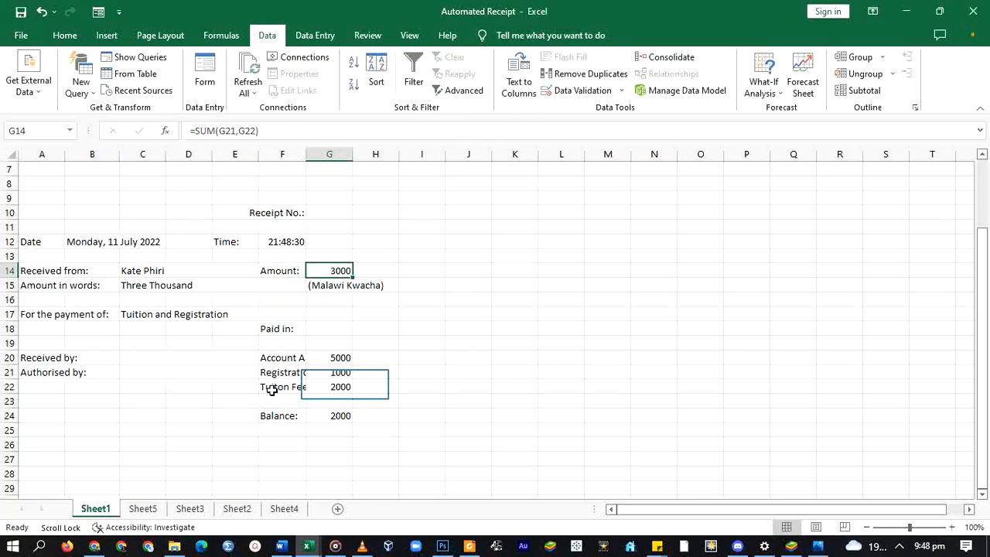
- Change the Tuition Fee to 1000 and recheck the Balance, Amount and words formulas
left_click(348, 387)
left_click(359, 386)
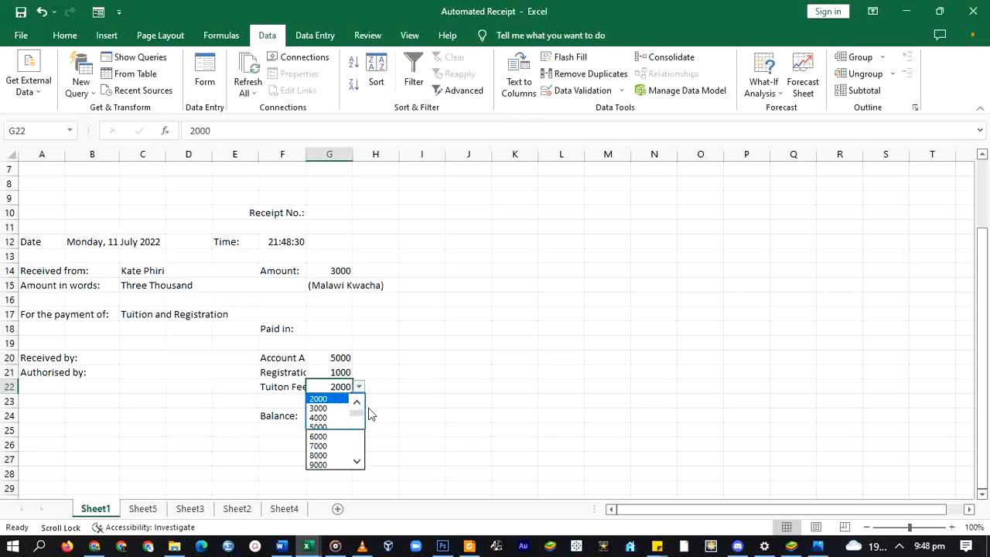
key("Up")
left_click(323, 398)
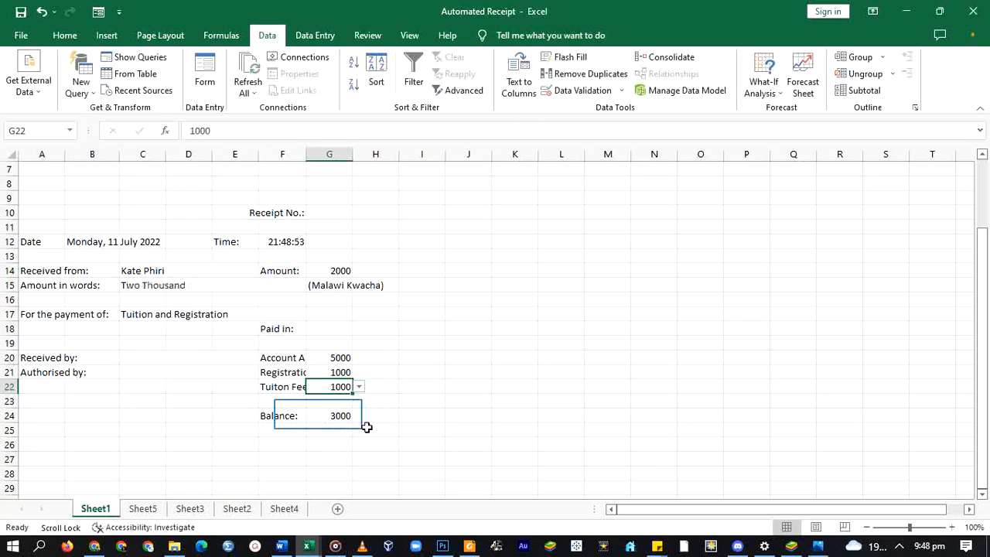
left_click(319, 414)
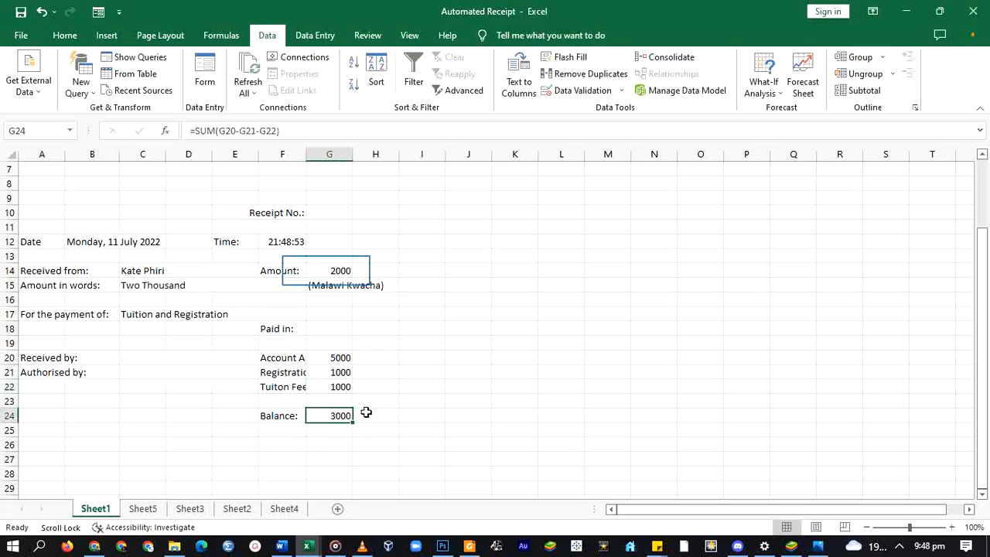
left_click(331, 269)
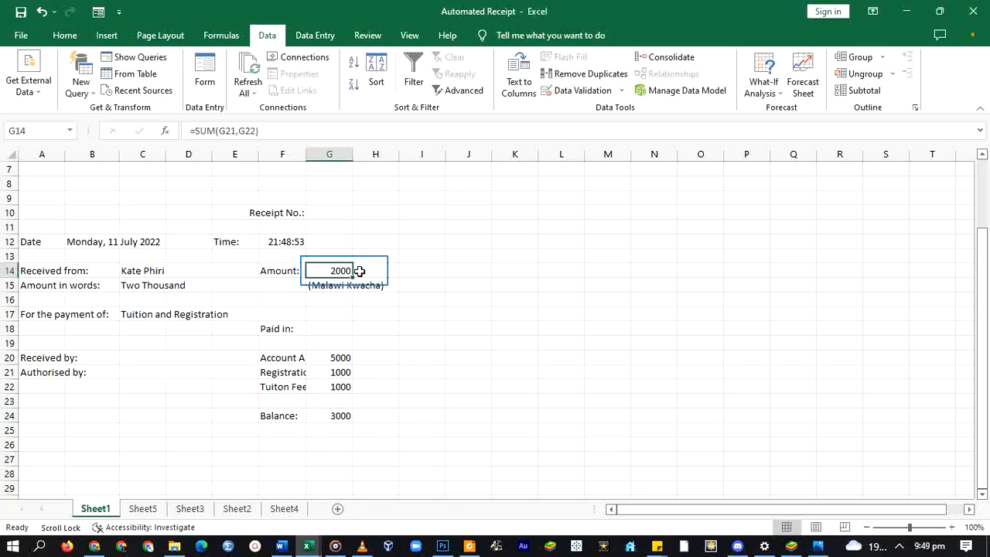
left_click(128, 284)
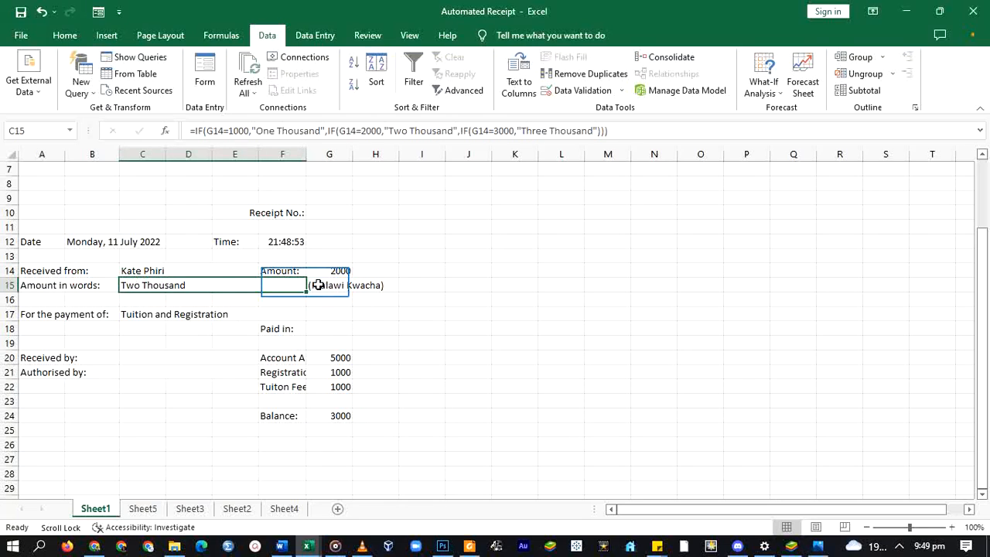
- Select the (Malawi Kwacha) label across columns G–H, then open the Received by dropdown
left_click(317, 284)
left_click_drag(317, 284, 379, 285)
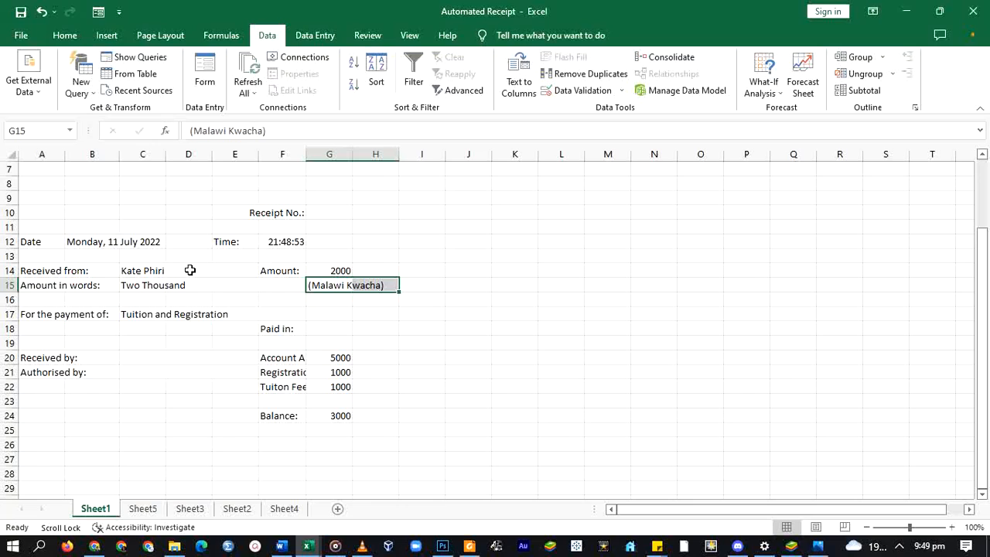
left_click_drag(225, 344, 252, 363)
left_click(252, 363)
left_click(263, 358)
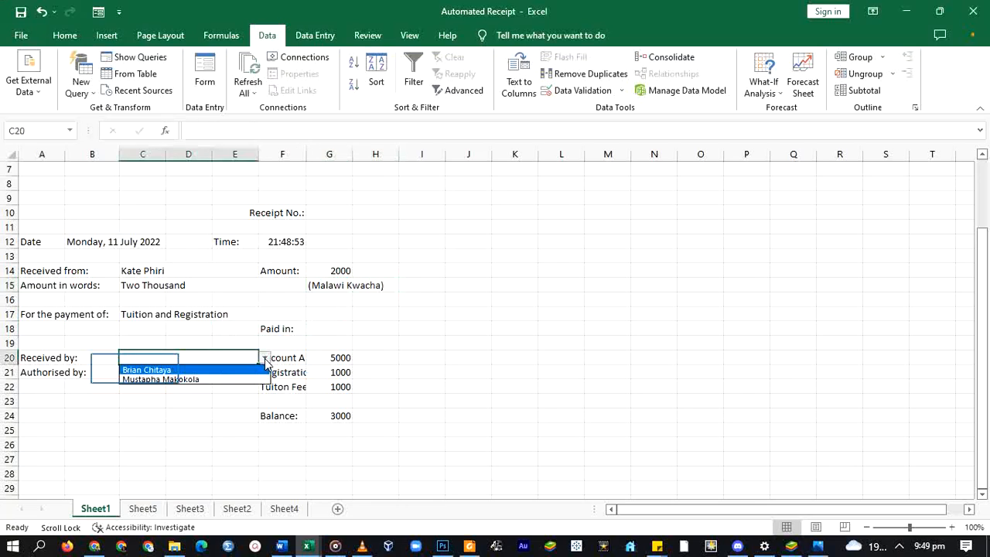
- Pick the first staff name as receiver, the second as authoriser, Cash, and Tuition and Registration
left_click(136, 371)
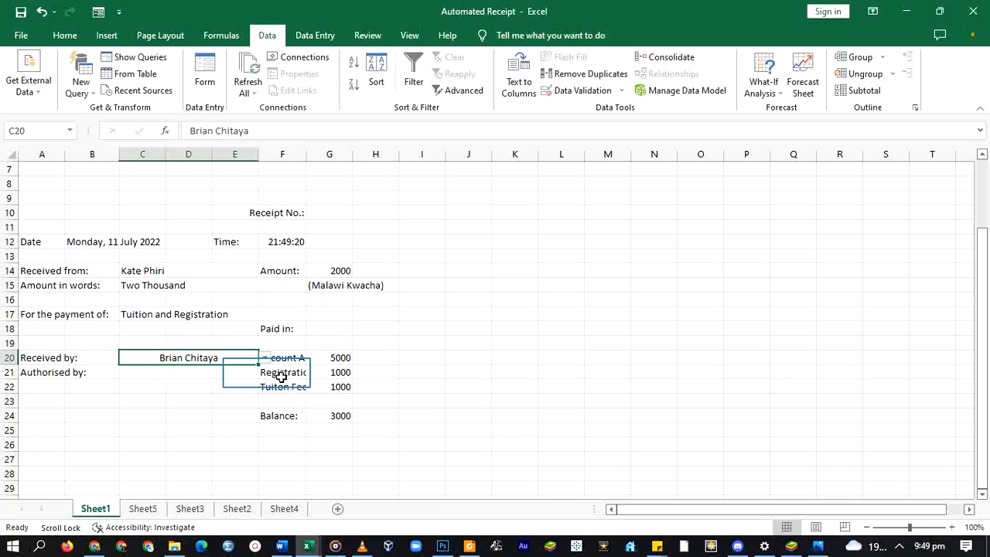
left_click(241, 377)
key("alt+Down")
left_click(157, 401)
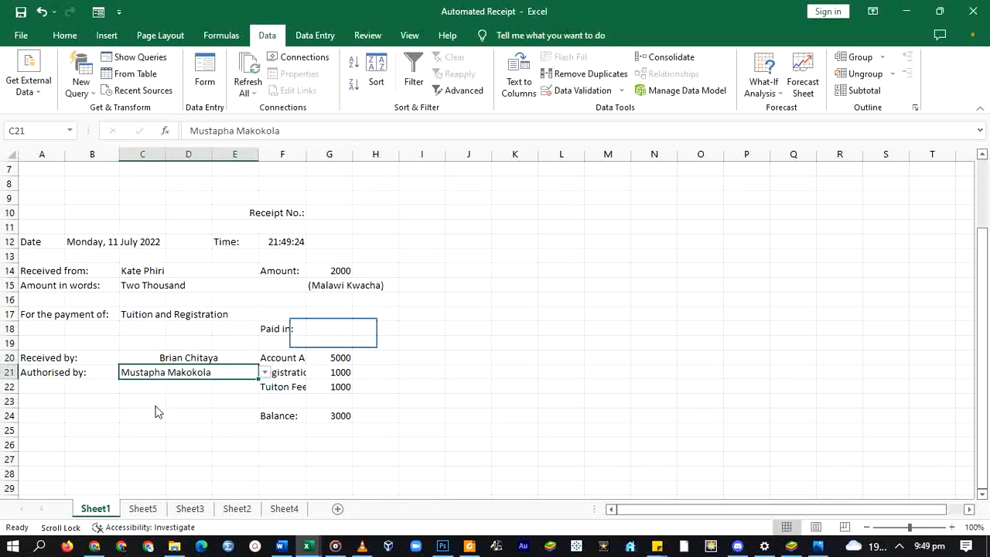
left_click(331, 331)
left_click(358, 330)
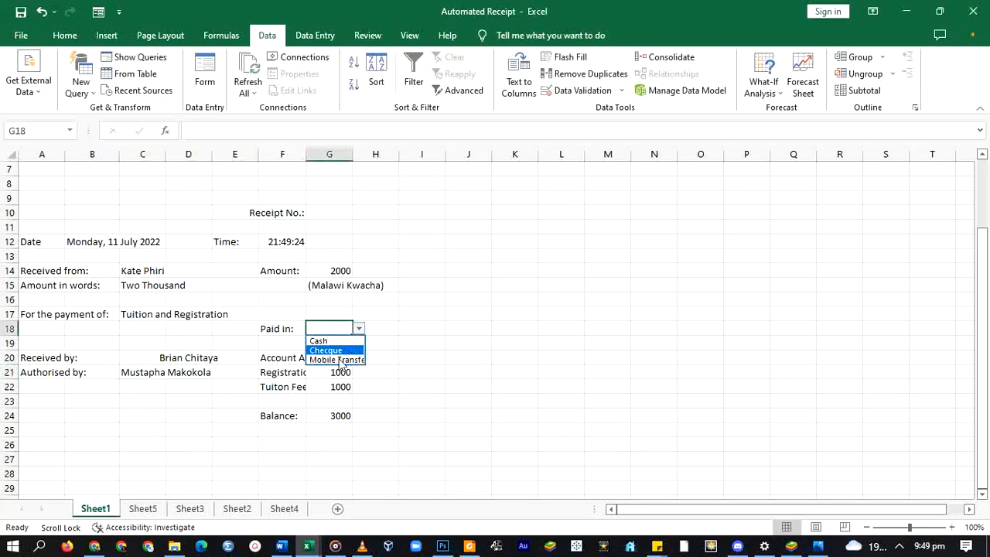
left_click(320, 341)
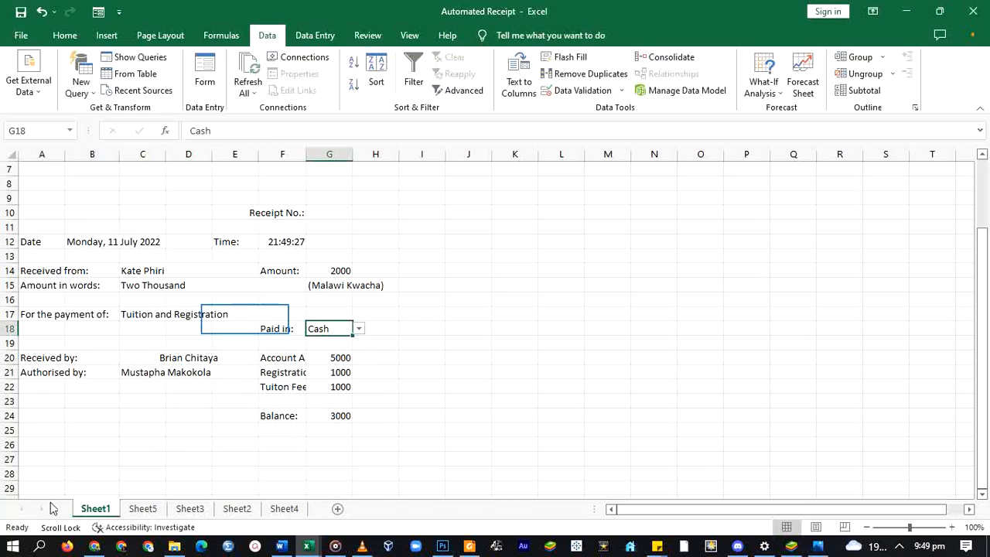
left_click(245, 319)
left_click(311, 315)
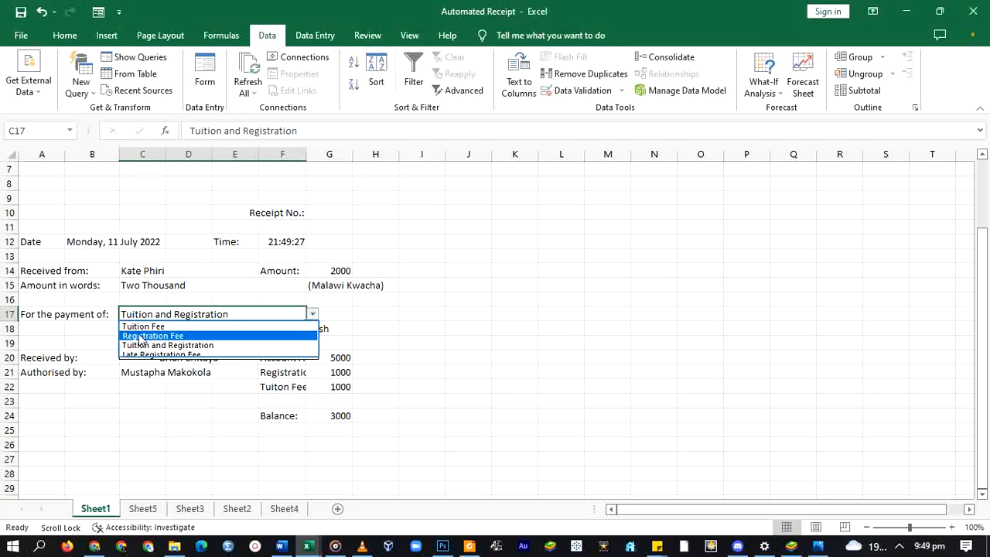
left_click(140, 345)
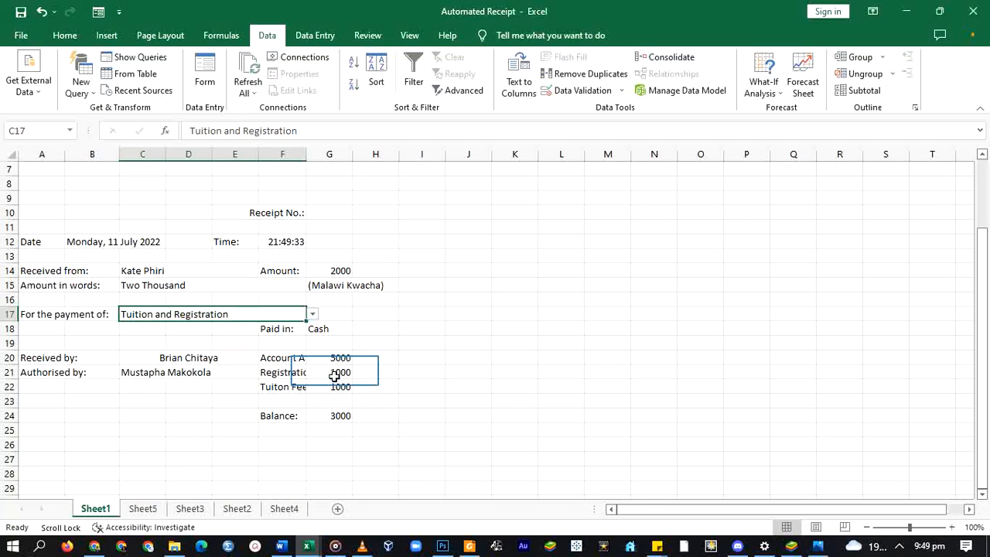
- Set the Registration Fee to 2000 and keep the Tuition Fee at 1000
left_click(334, 371)
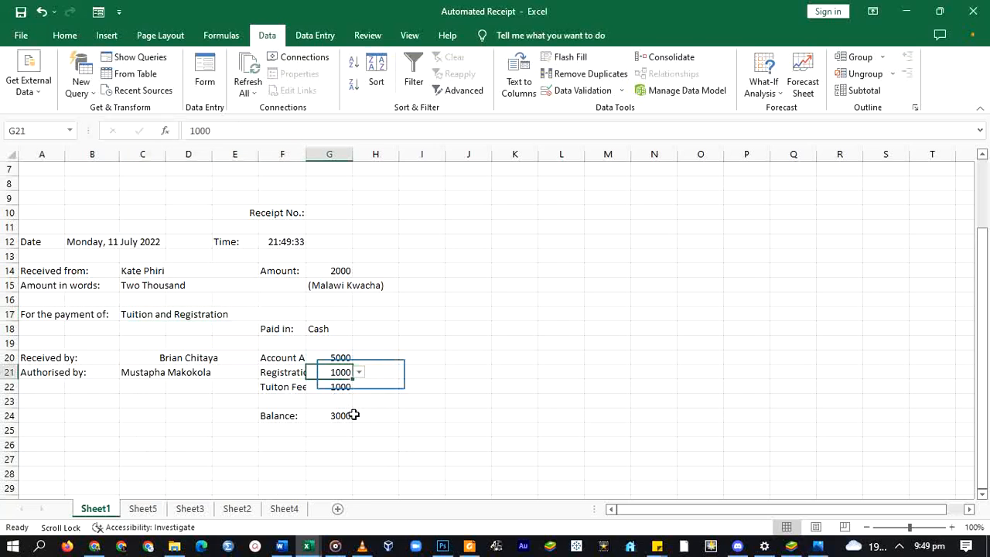
left_click(360, 372)
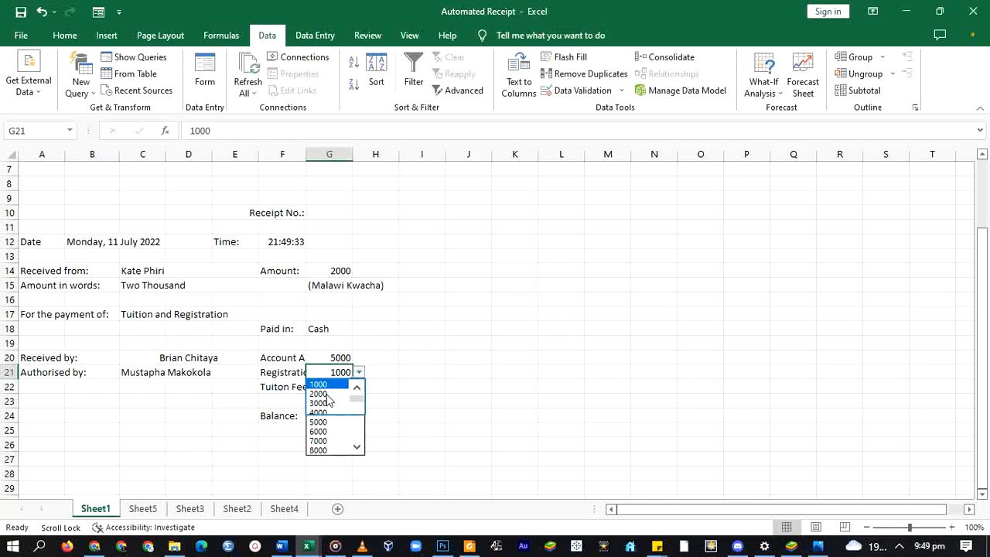
left_click(327, 394)
left_click(332, 389)
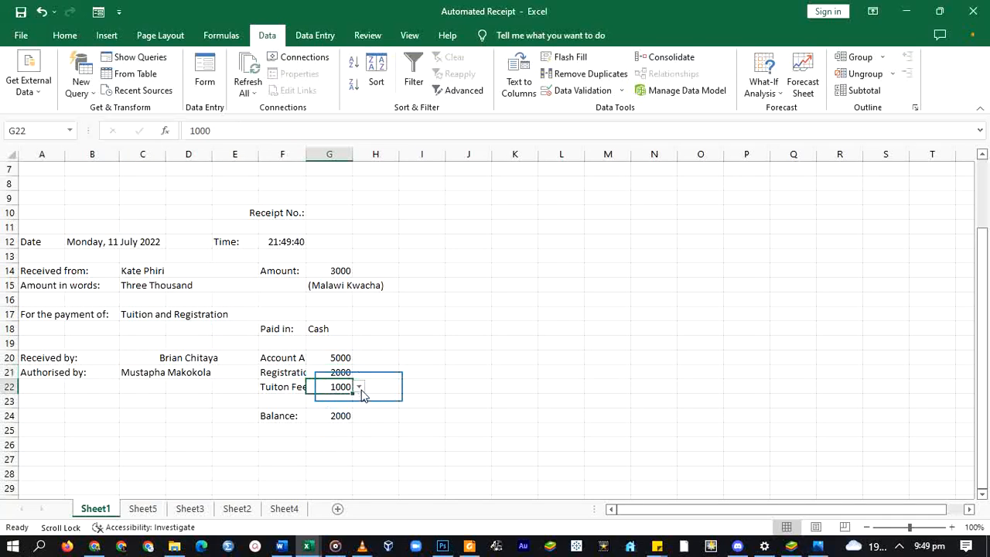
left_click(360, 389)
left_click(326, 402)
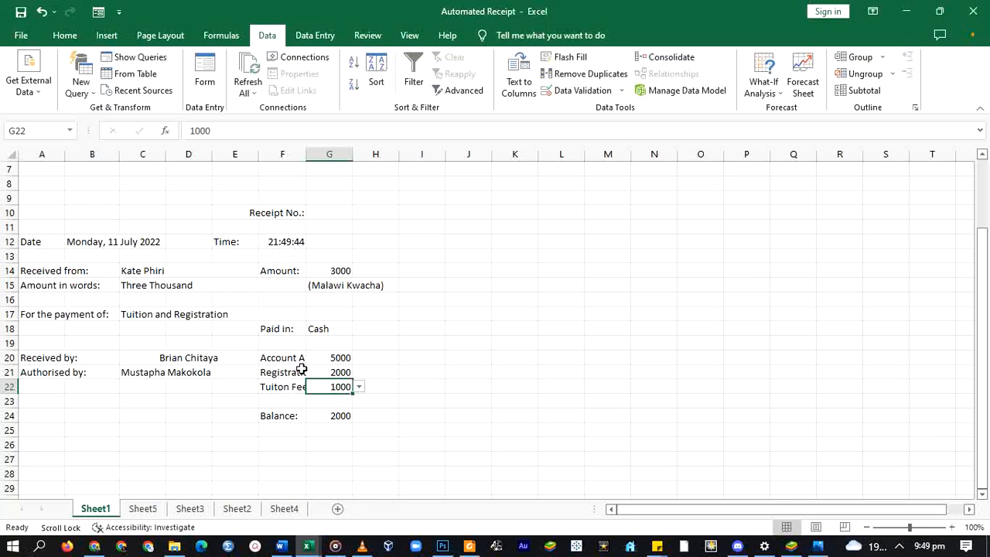
scroll(302, 363, "up", 2)
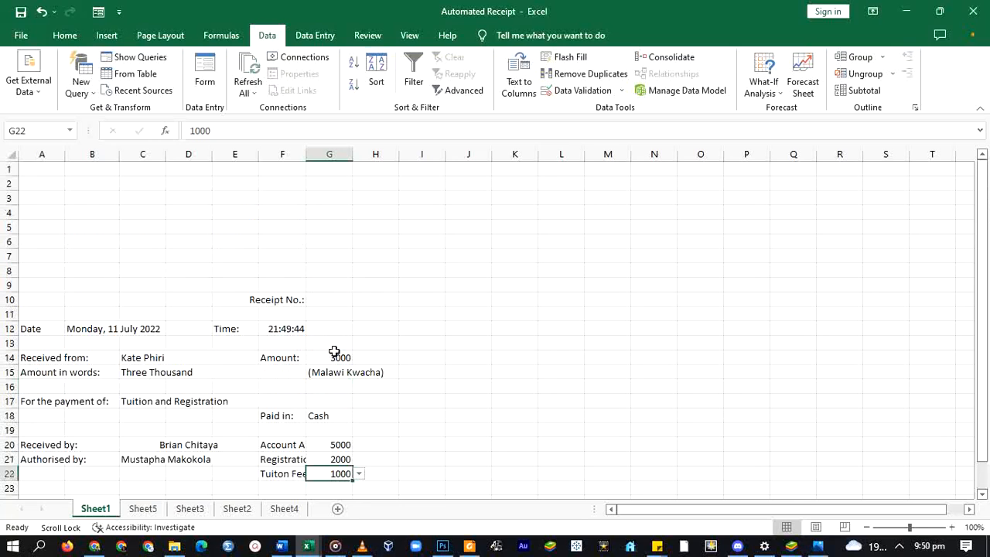
scroll(329, 352, "down", 1)
scroll(329, 350, "up", 1)
scroll(265, 337, "down", 2)
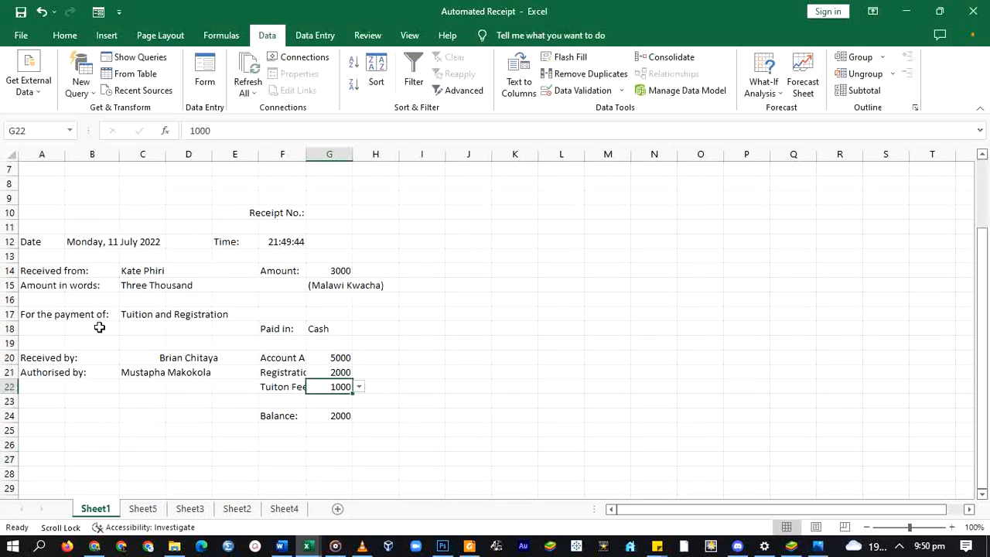
left_click_drag(23, 415, 375, 415)
left_click(65, 35)
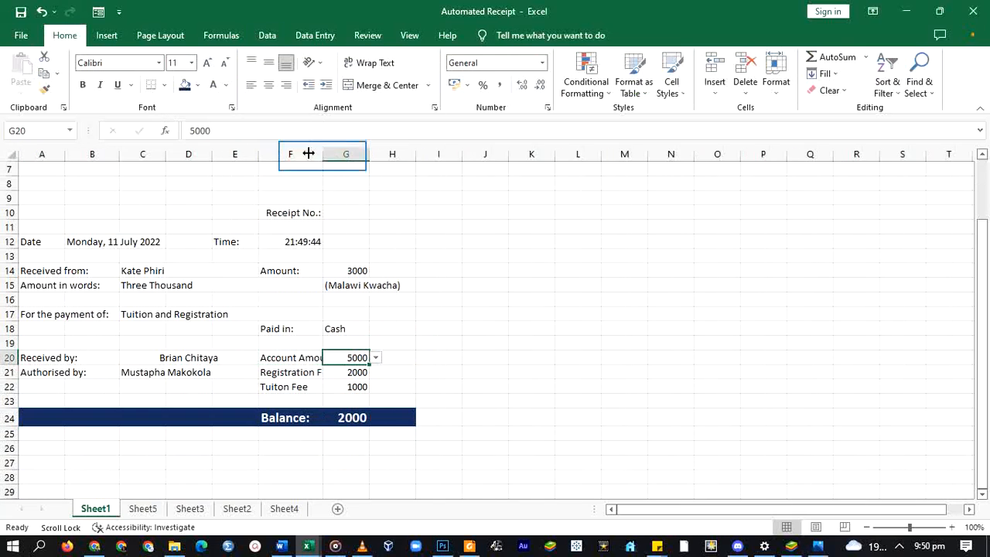
- Widen column G and format the fee amounts as MWK currency
left_click_drag(388, 154, 427, 161)
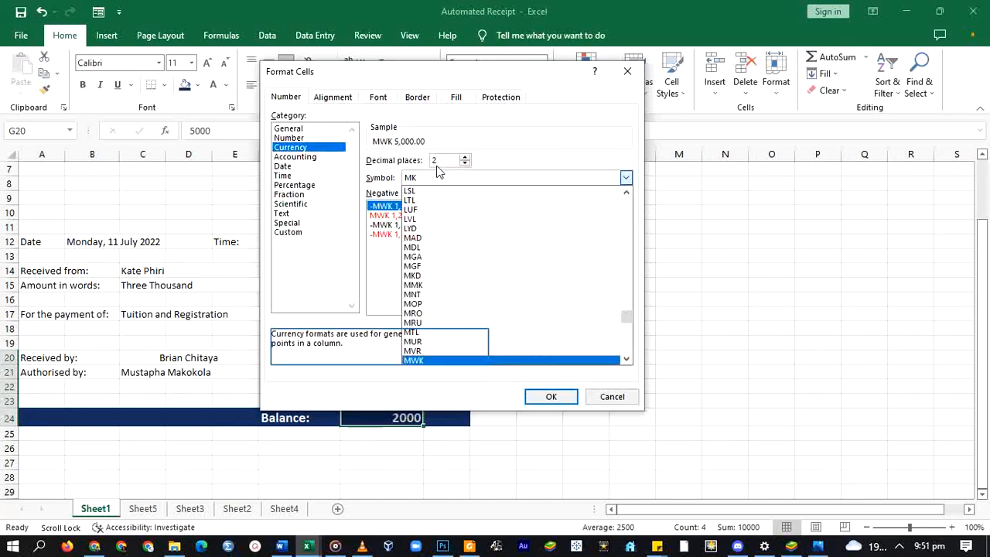
left_click(552, 336)
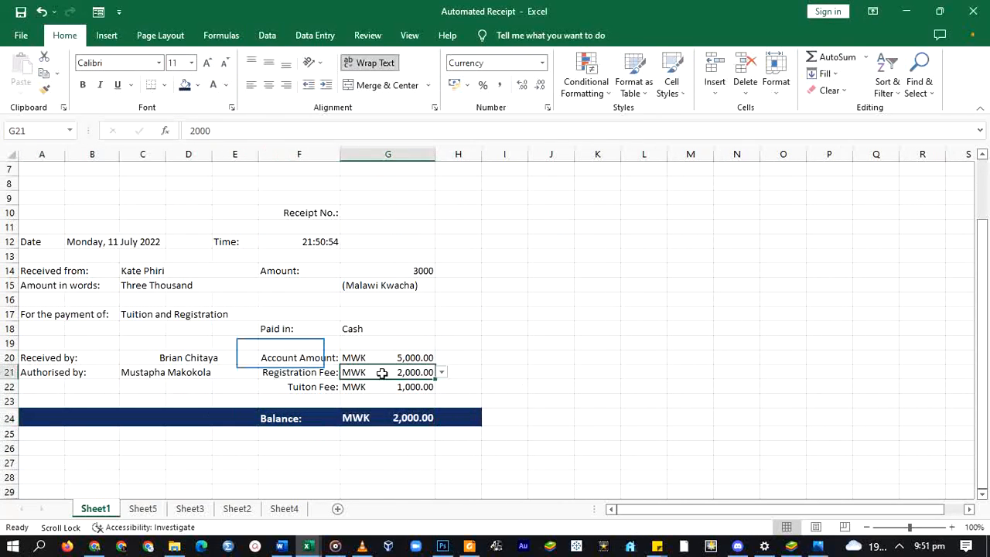
left_click(28, 243)
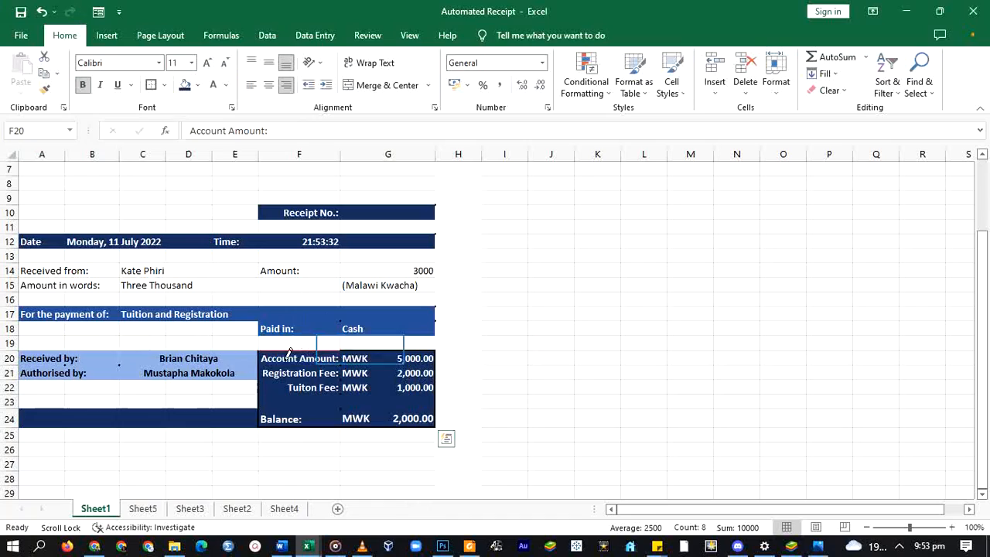
- Put a red border around the fee block and bold customer detail rows 14–15
left_click_drag(290, 354, 433, 353)
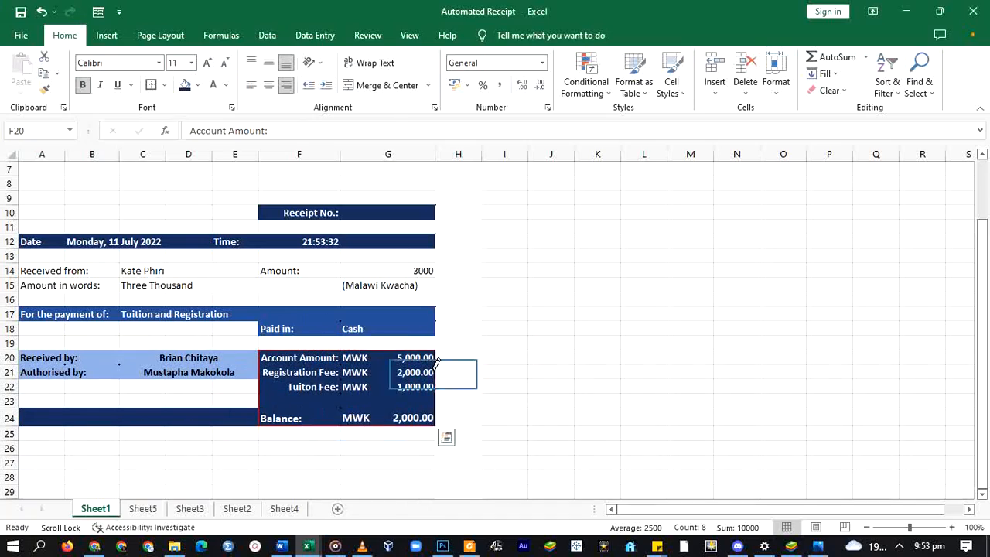
left_click_drag(46, 271, 387, 285)
left_click(82, 85)
- Fill the customer details cells with light blue shading
left_click(197, 85)
left_click(314, 269)
scroll(314, 265, "up", 2)
- Insert the logo images from the project folder and resize them above the receipt
left_click(106, 36)
left_click(170, 75)
left_click(199, 127)
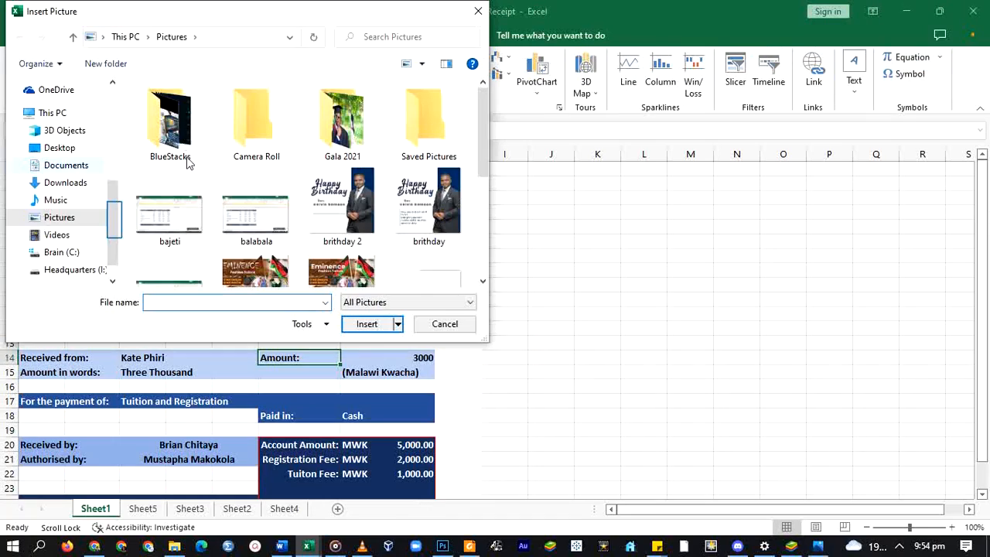
scroll(71, 253, "down", 2)
left_click(73, 247)
double_click(177, 198)
double_click(267, 140)
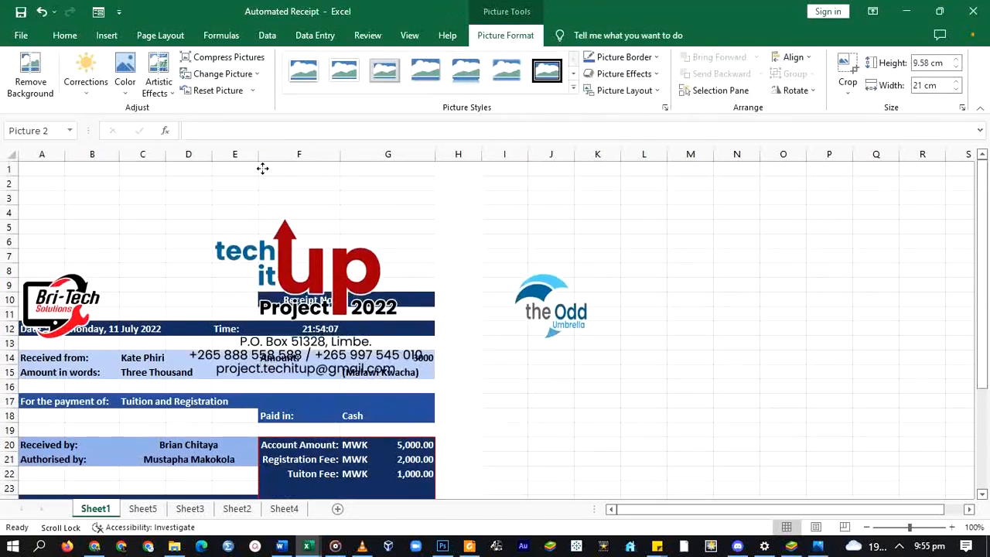
left_click_drag(260, 168, 239, 155)
left_click(65, 35)
scroll(556, 327, "down", 1)
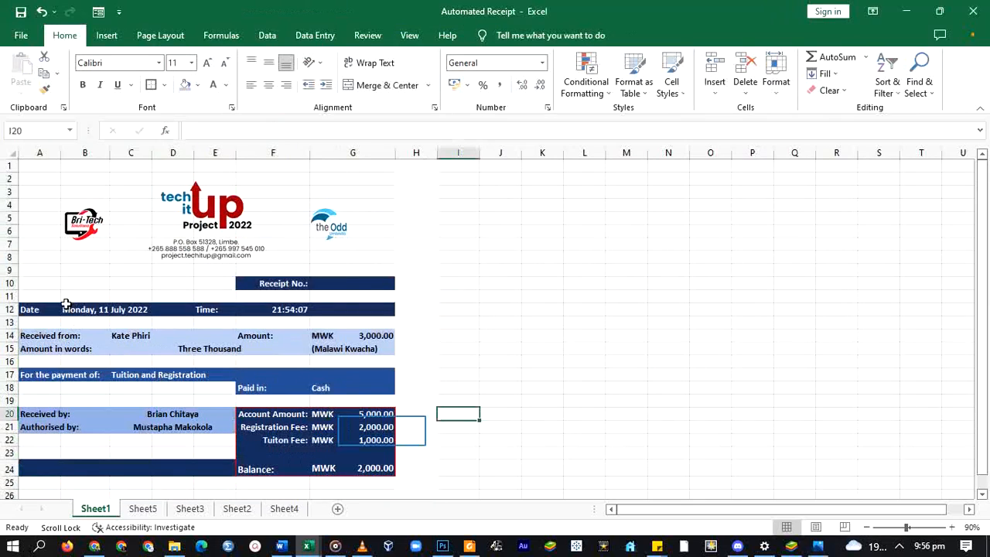